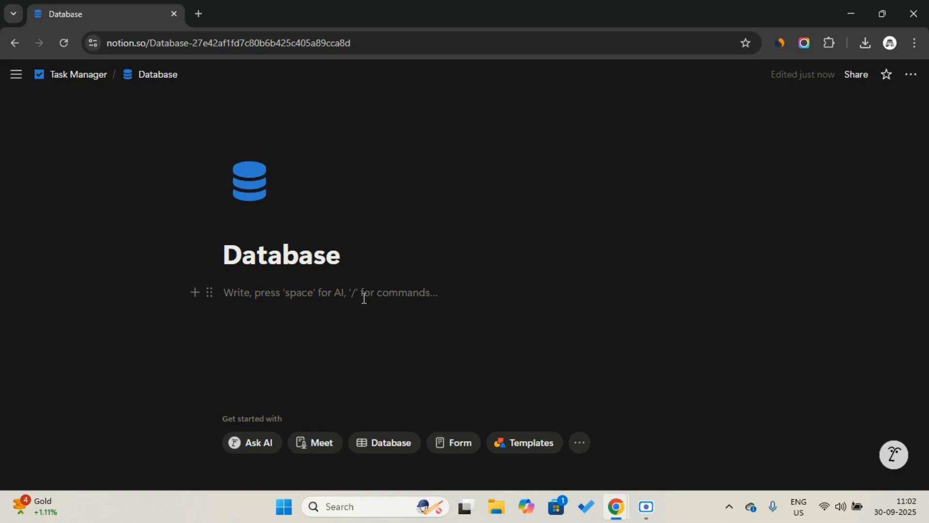
Create a full-page database named Goals on the Database page, and a second full-page database named Tasks below it.
type("/full")
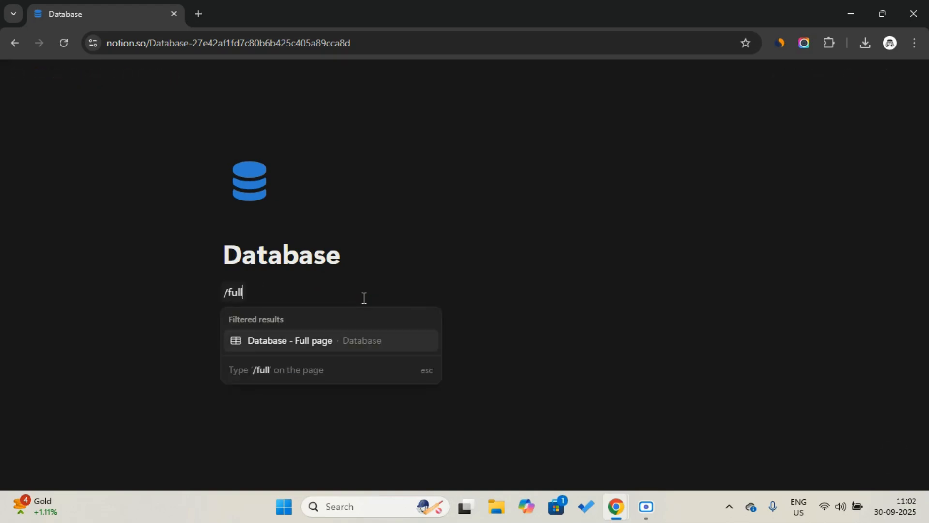
key("Return")
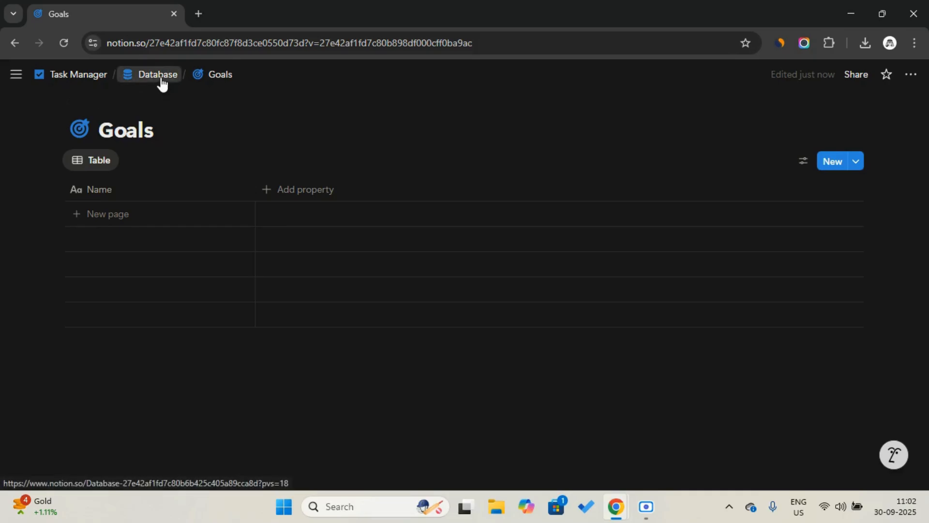
left_click(159, 77)
left_click(324, 339)
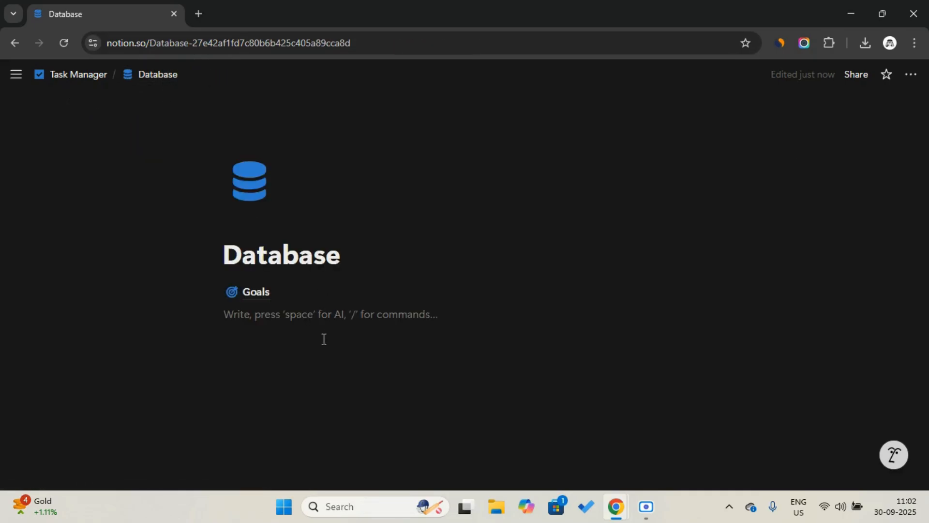
type("/")
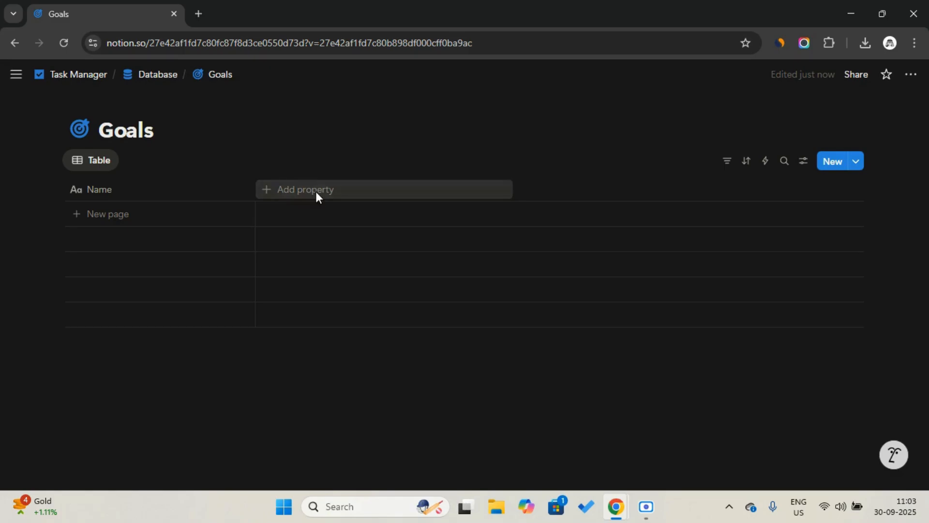
Add a Select property named Category to the Goals database.
left_click(315, 191)
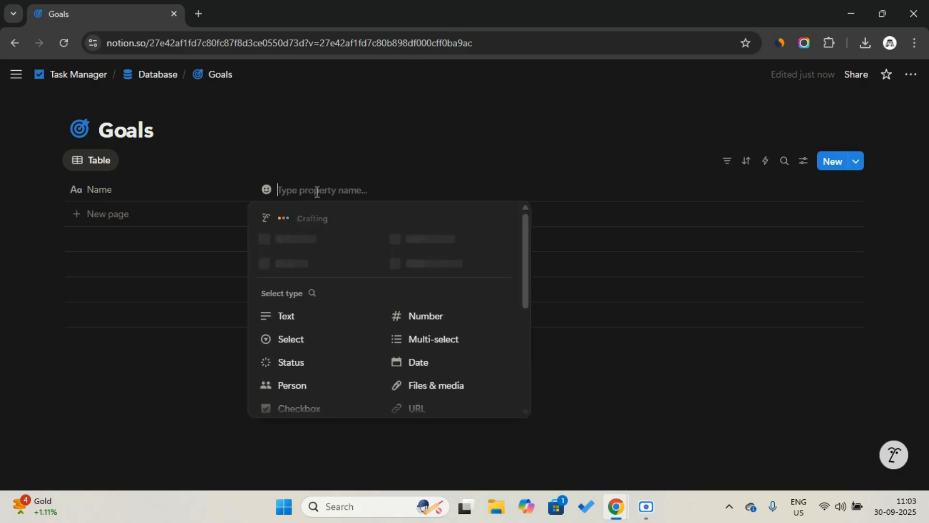
left_click(315, 340)
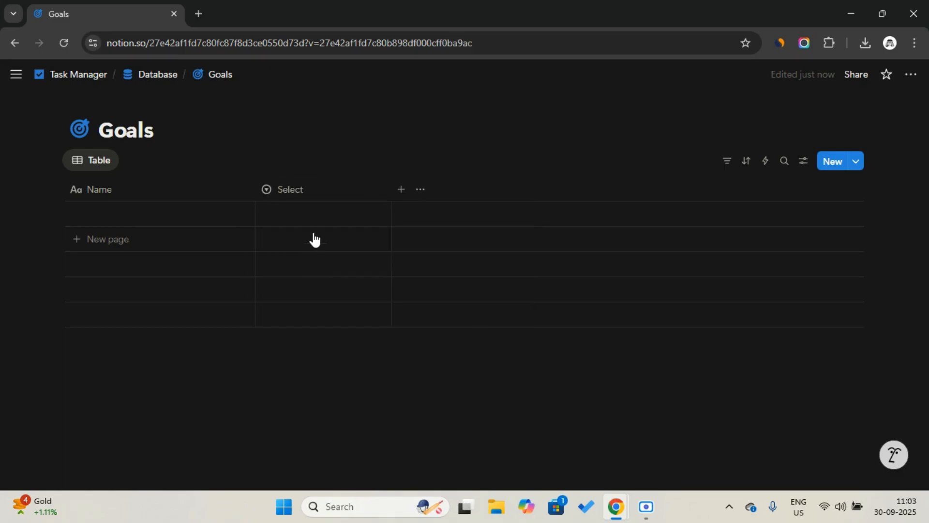
left_click(319, 196)
type("Category")
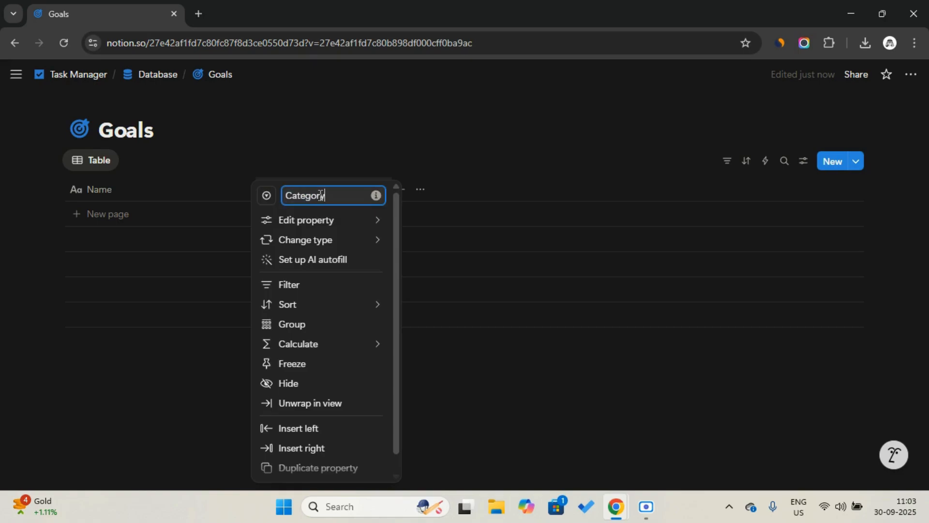
left_click(335, 160)
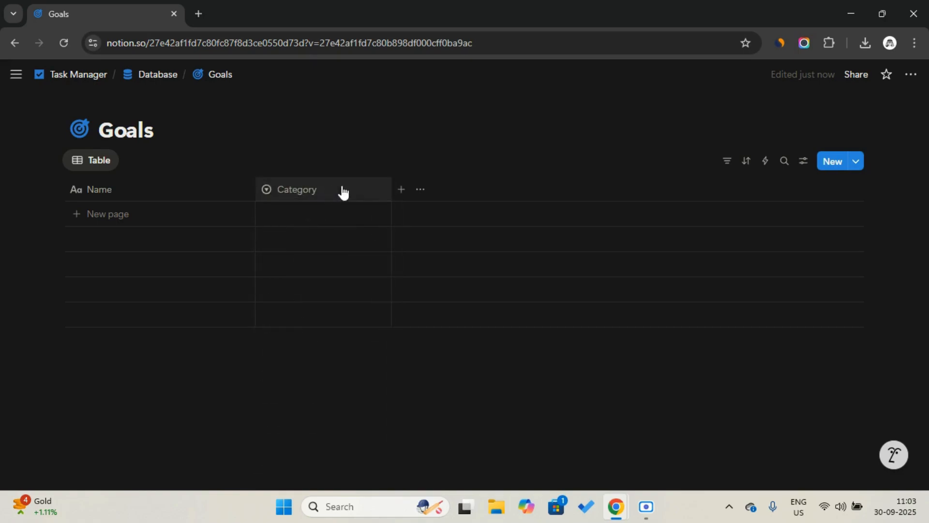
Add a second Select property named Priority after the Category column.
left_click(401, 189)
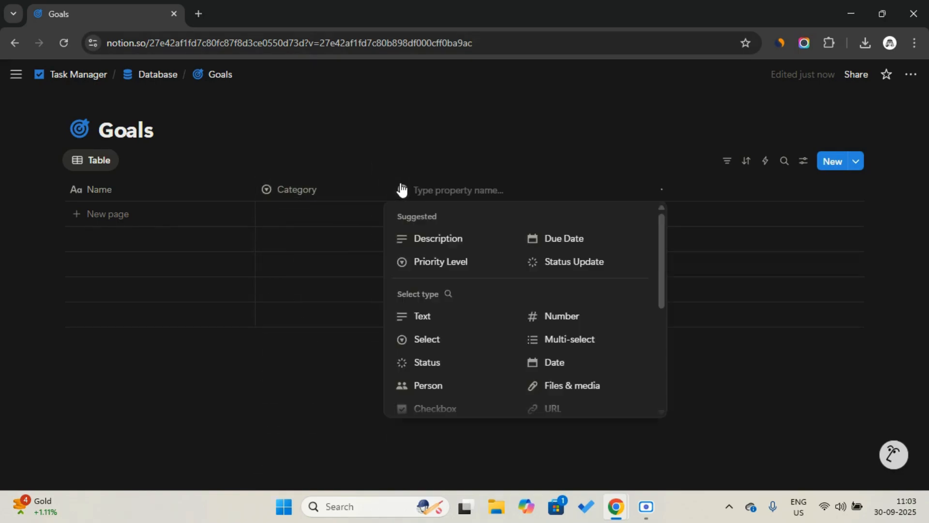
left_click(451, 339)
left_click(457, 196)
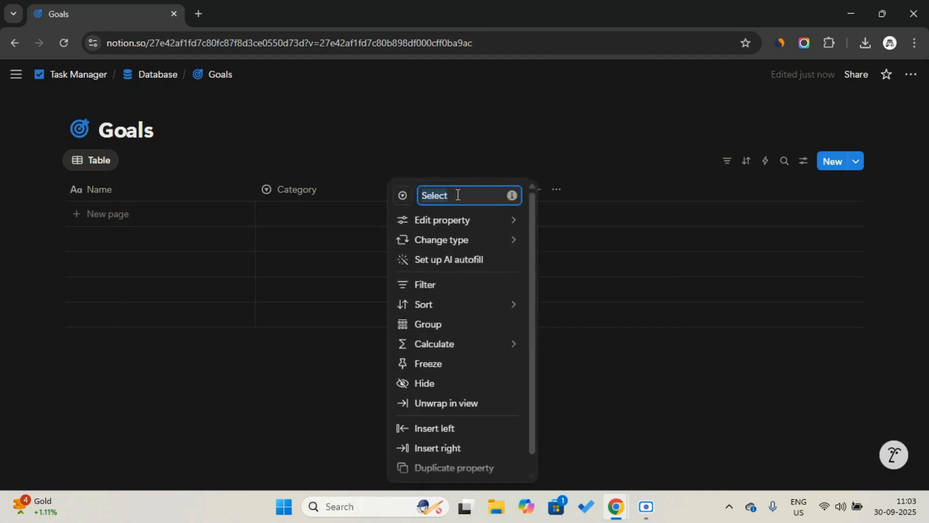
left_click(481, 165)
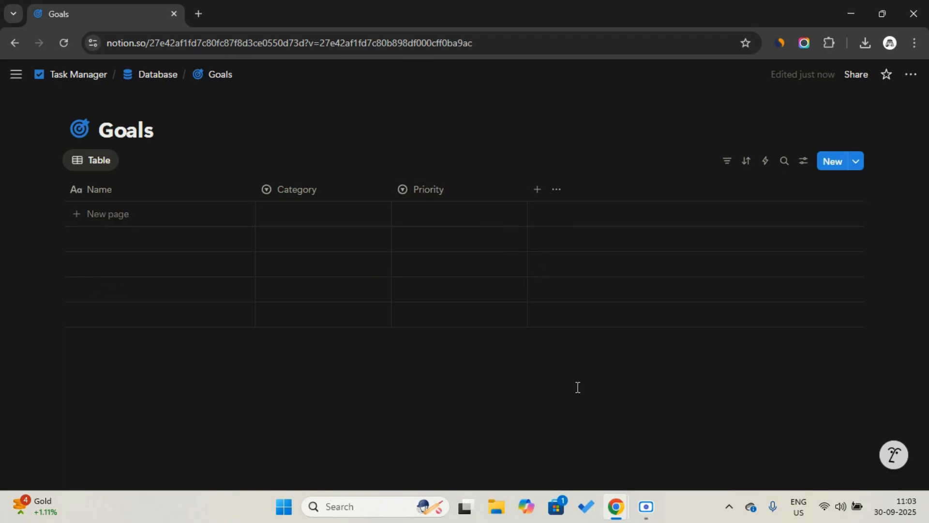
Add a Status property after Priority, display it as a checkbox, and rename it Complete.
left_click(539, 191)
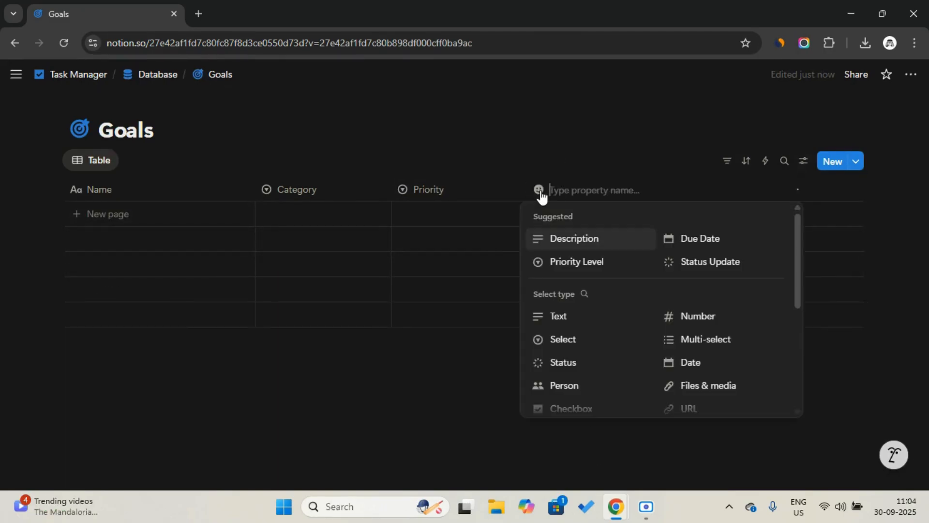
left_click(587, 364)
left_click(635, 197)
mouse_move(622, 228)
left_click(605, 403)
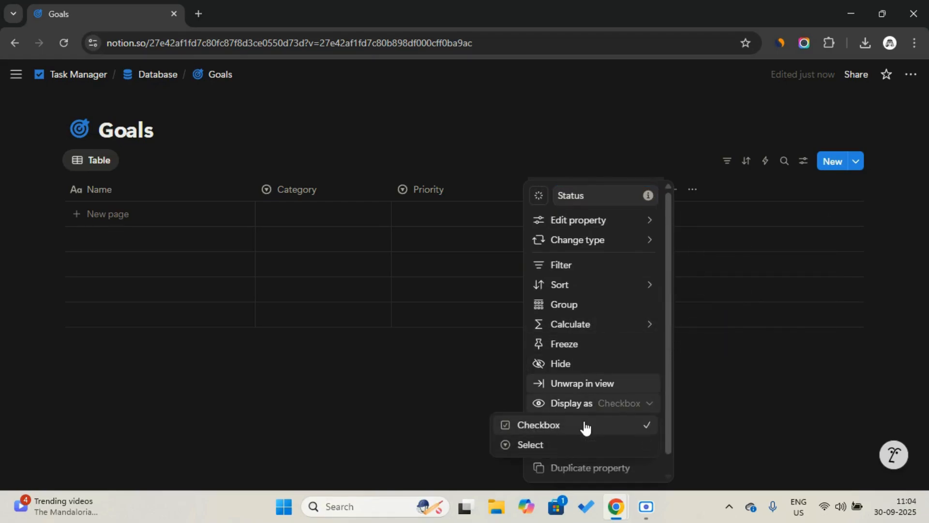
left_click(586, 427)
double_click(605, 195)
key("Caps_Lock")
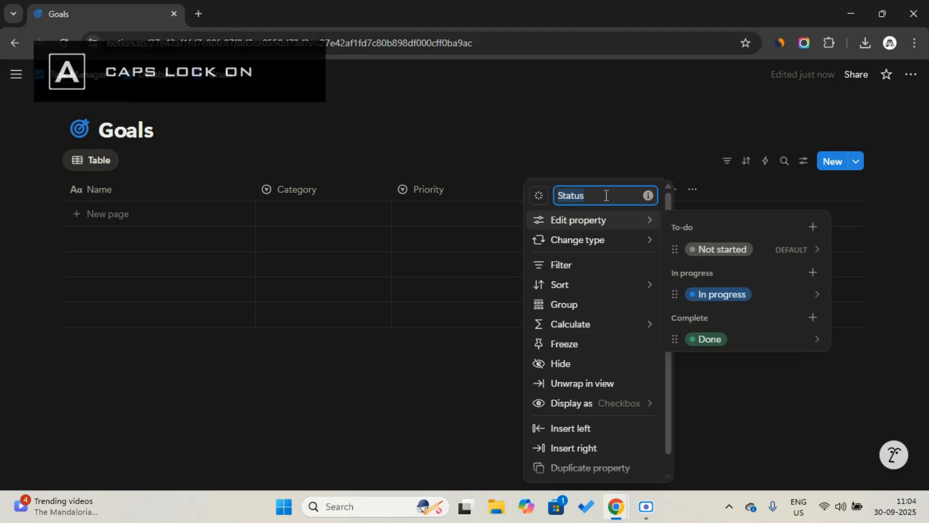
type("Complete")
key("Return")
Add a Date property named Timeline after the Complete column.
left_click(674, 190)
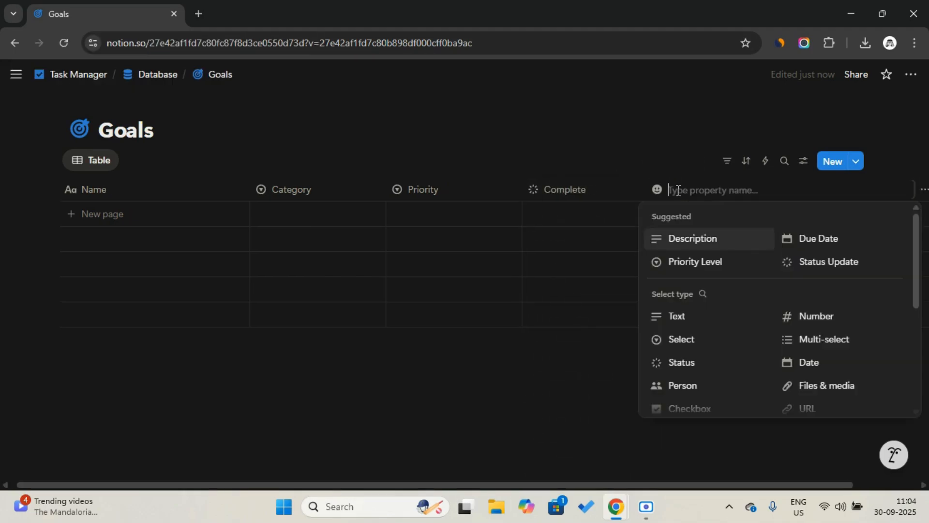
left_click(798, 362)
left_click(727, 198)
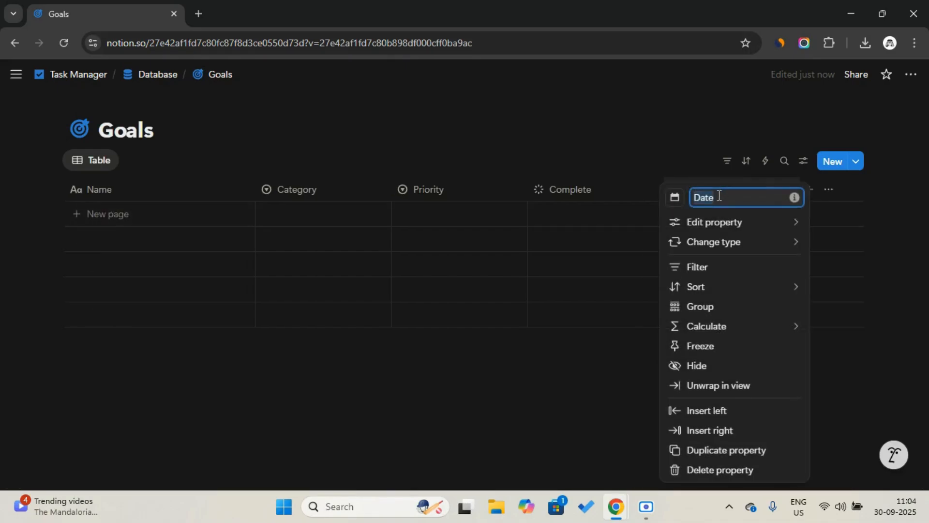
type("Timeline")
left_click(705, 145)
Create a blank row in Goals and set its Timeline range from September 30, 2025 to October 3, 2025.
left_click(585, 222)
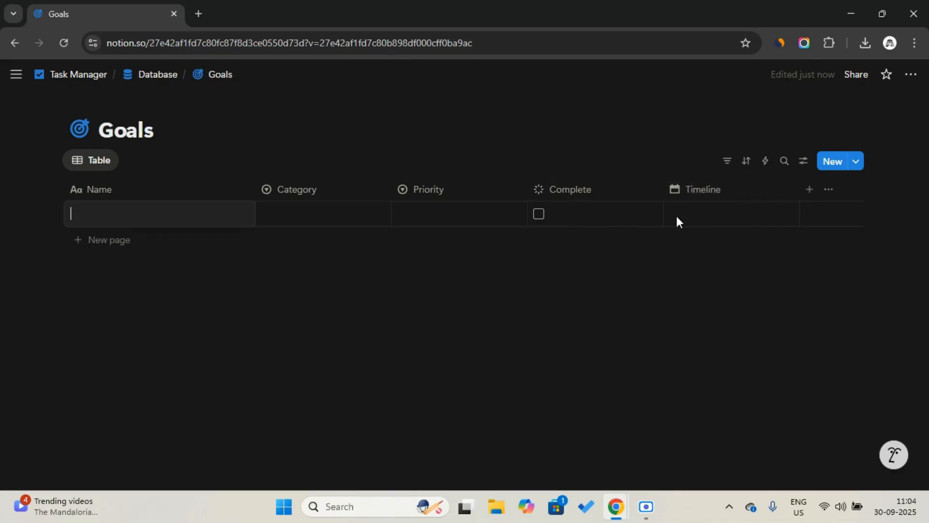
left_click(707, 223)
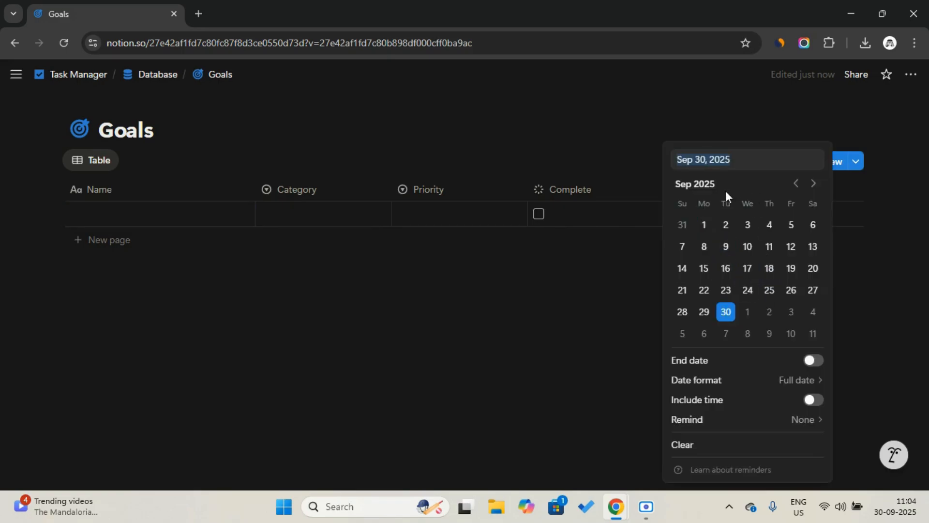
left_click(814, 361)
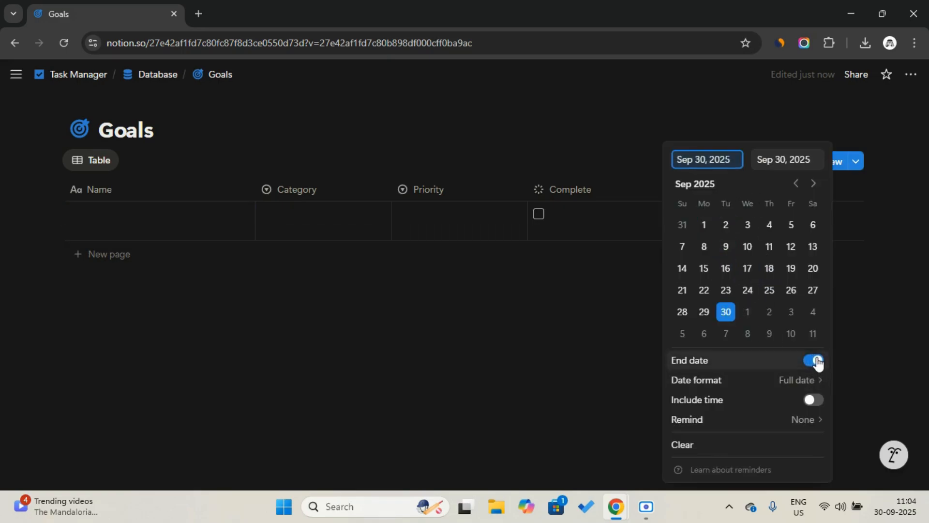
left_click(792, 159)
left_click(790, 313)
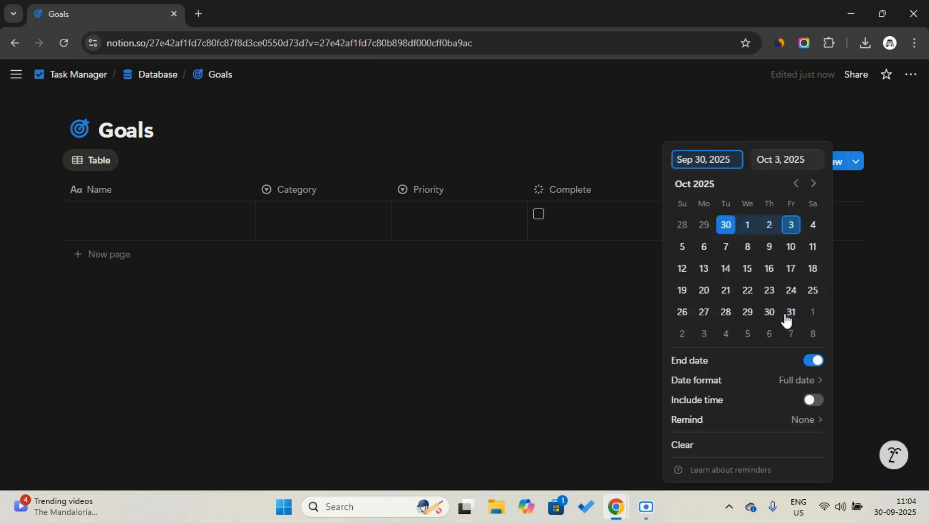
left_click(594, 324)
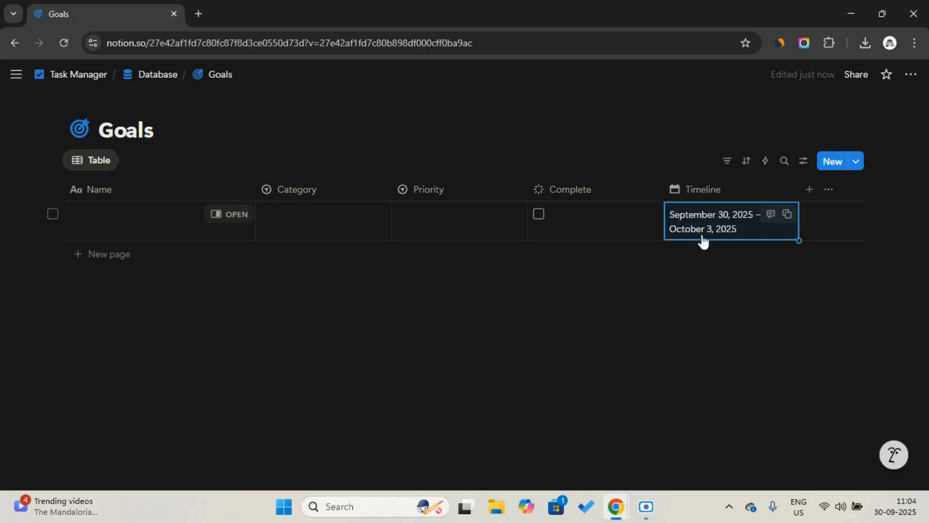
Add a Created time property after the Timeline column.
left_click(809, 189)
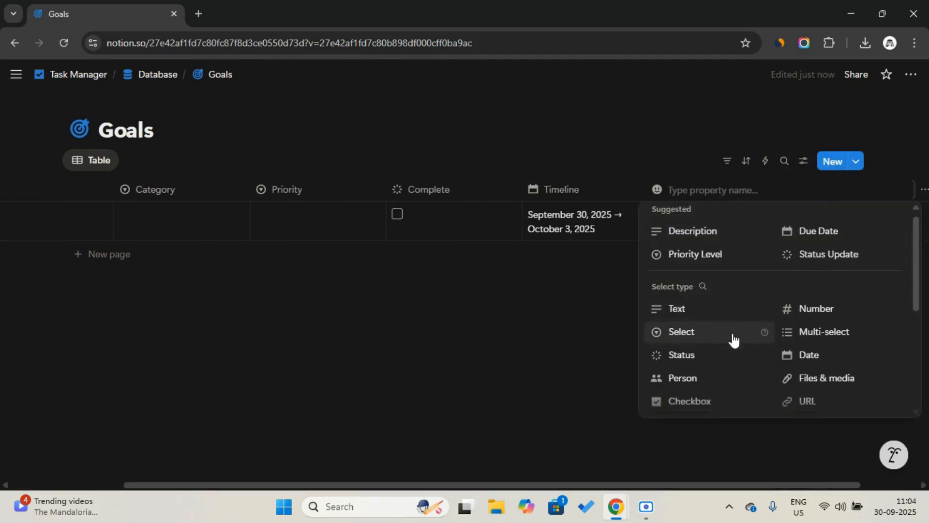
scroll(731, 341, "down", 2)
scroll(731, 344, "down", 3)
left_click(716, 352)
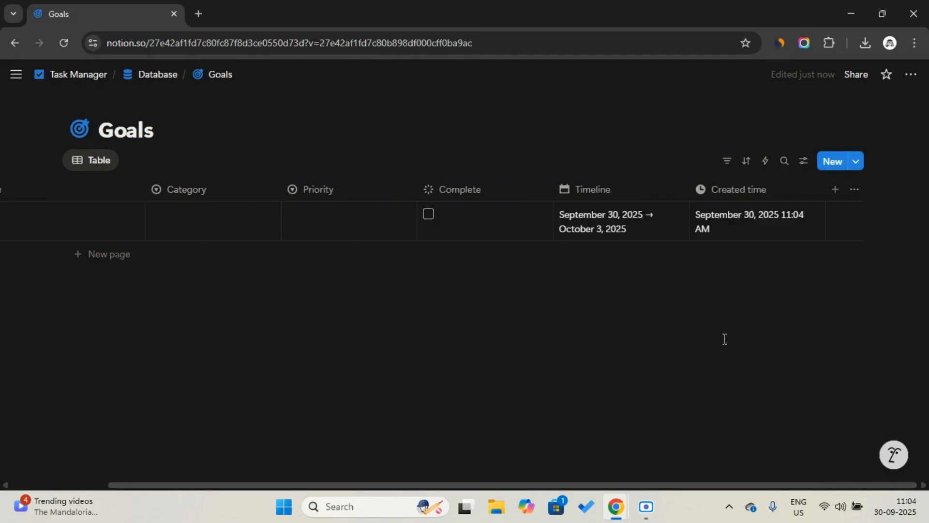
Add a Last edited time property after the Created time column.
left_click(834, 192)
scroll(799, 334, "down", 5)
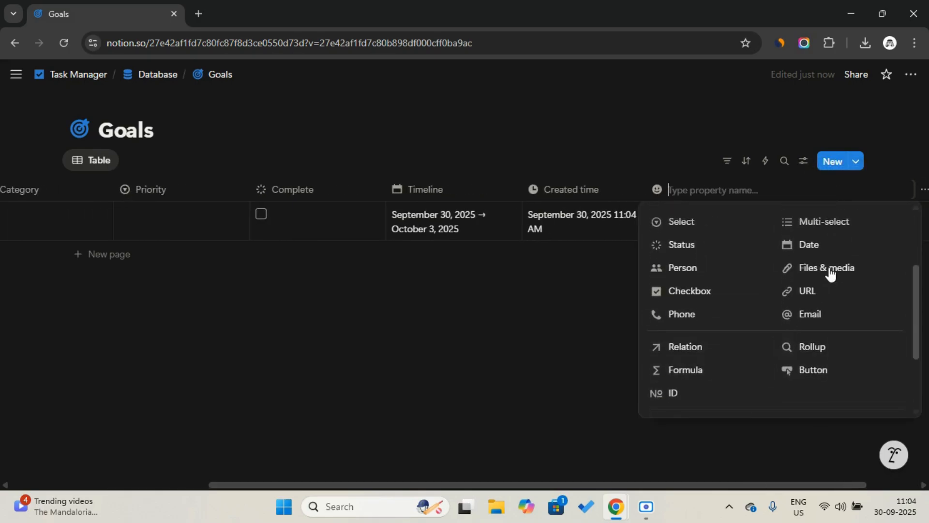
left_click(813, 368)
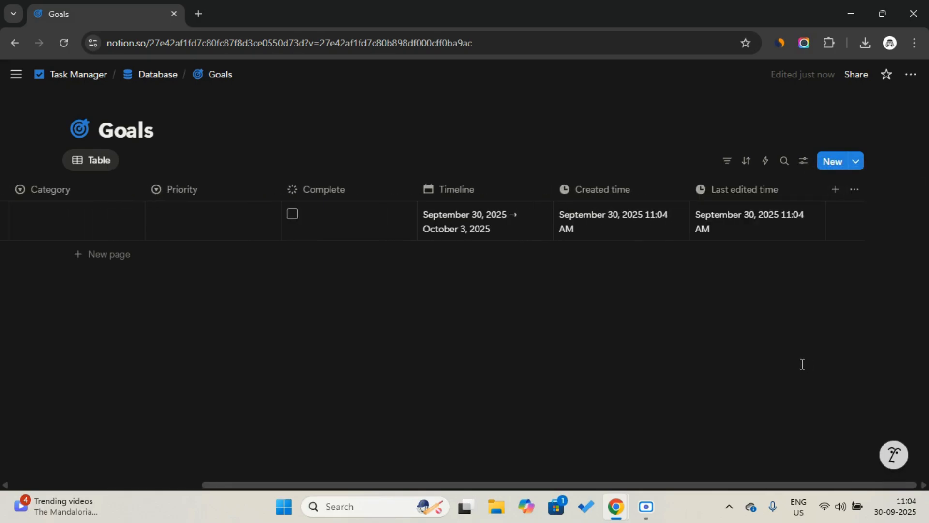
scroll(455, 245, "left", 5)
scroll(457, 246, "right", 5)
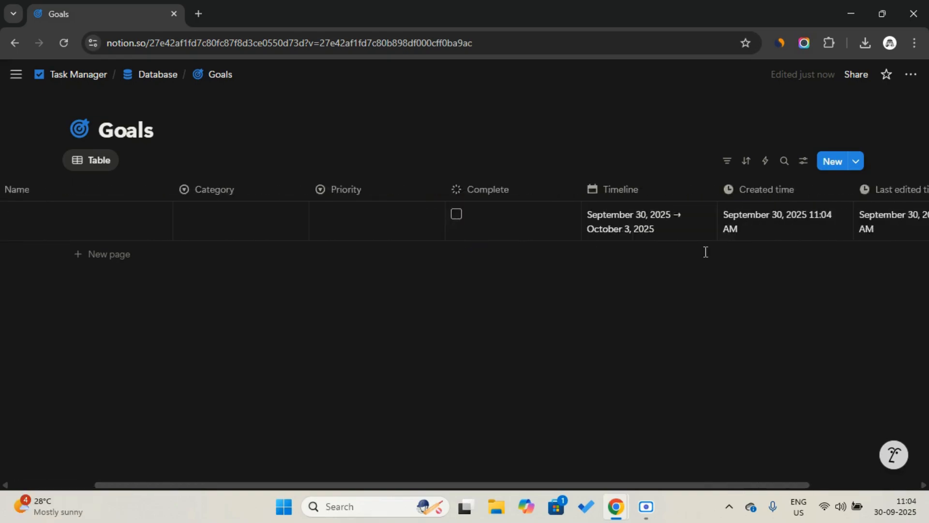
Add a Checkbox property named Archive after the Last edited time column.
left_click(832, 189)
scroll(769, 291, "down", 3)
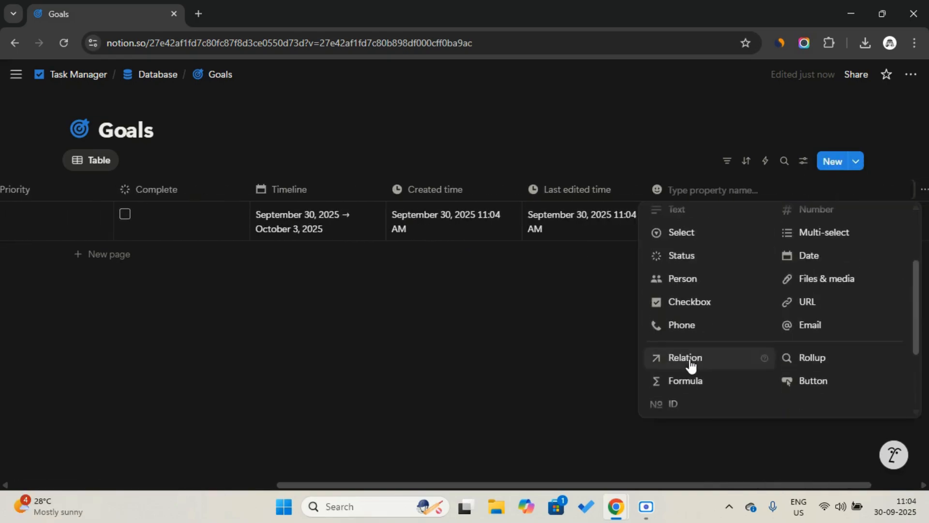
left_click(695, 305)
left_click(720, 191)
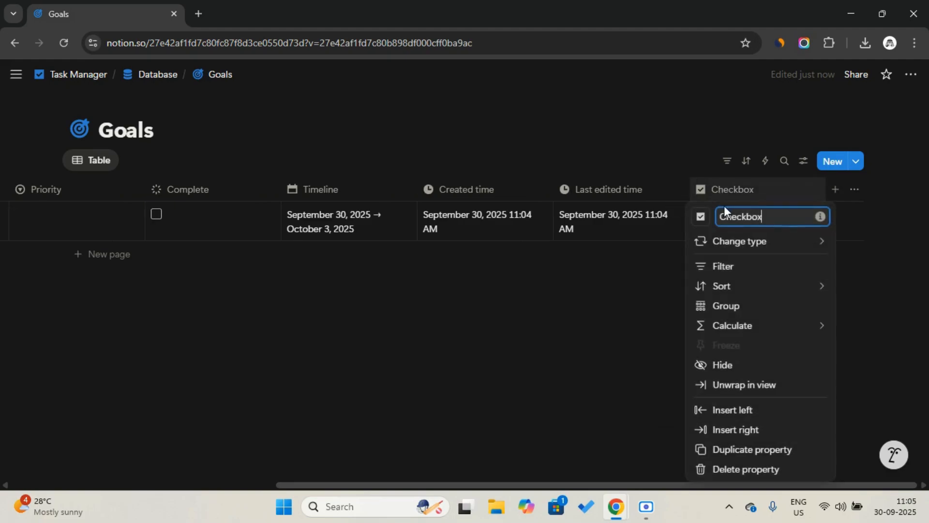
key("Caps_Lock")
type("Archive")
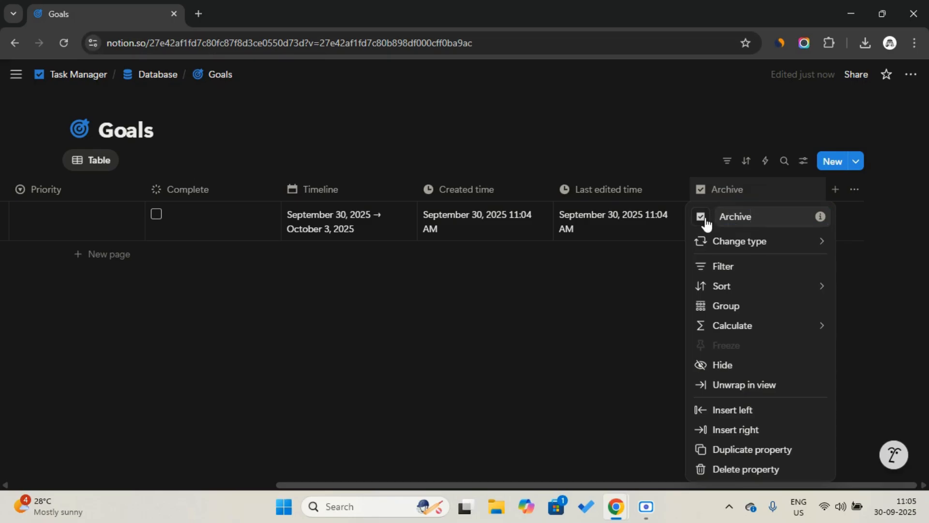
Give the Archive property the archive box icon and narrow its column until only the icon fits.
left_click(703, 218)
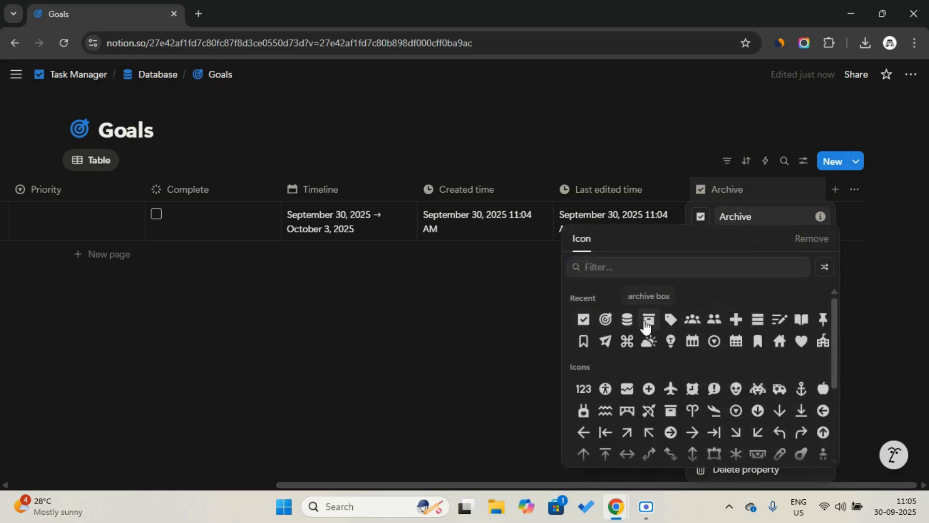
left_click(649, 320)
key("Escape")
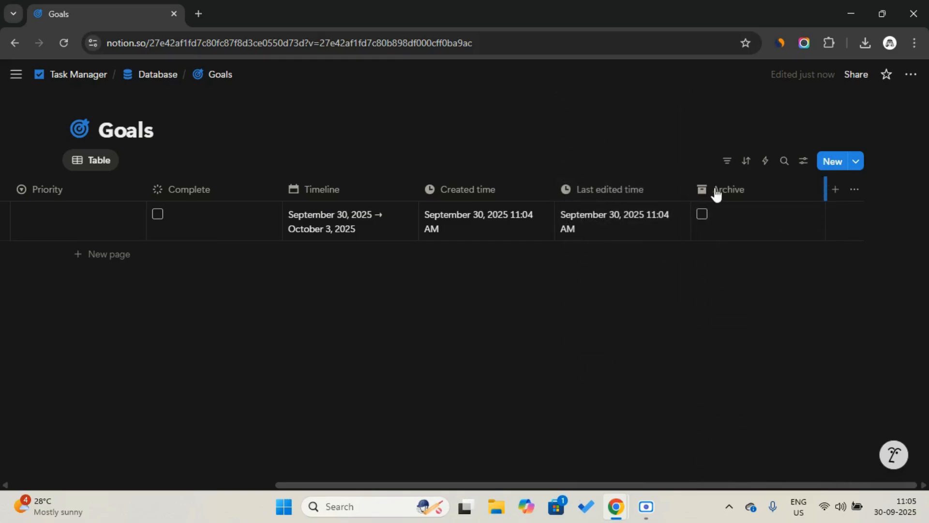
scroll(629, 202, "left", 2)
Open the Tasks database from the Database page and add the suggested Due Date property.
left_click(164, 74)
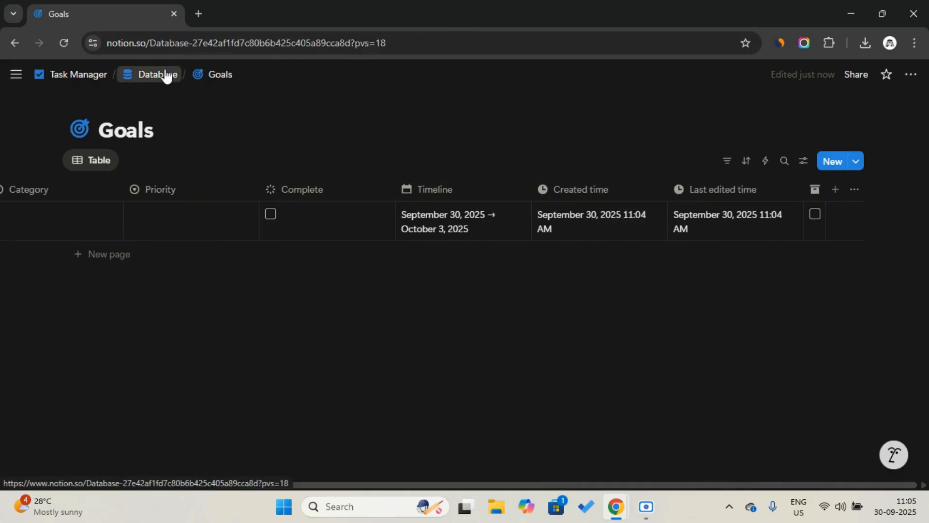
left_click(300, 320)
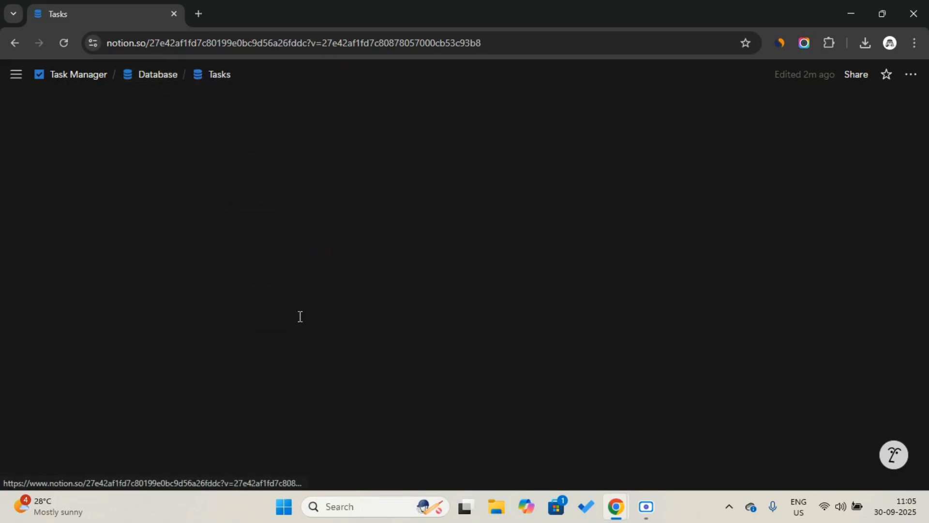
left_click(304, 191)
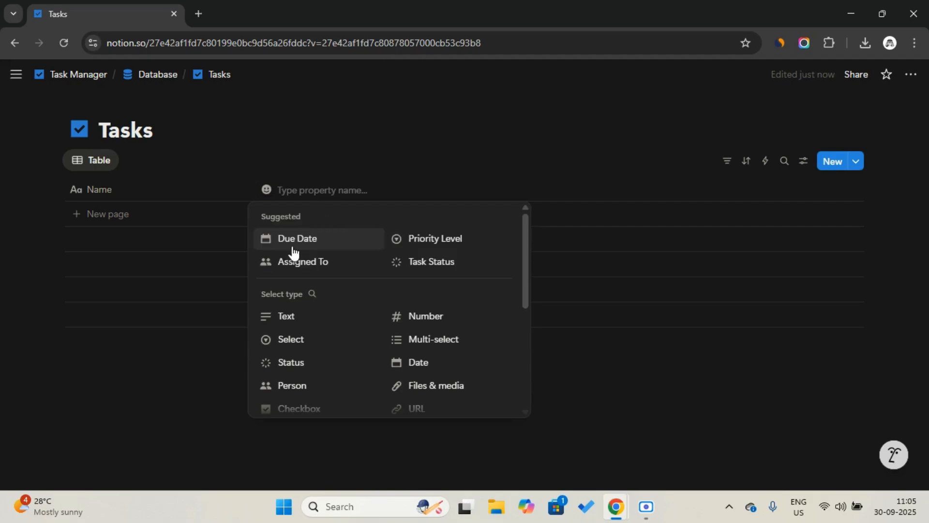
left_click(292, 250)
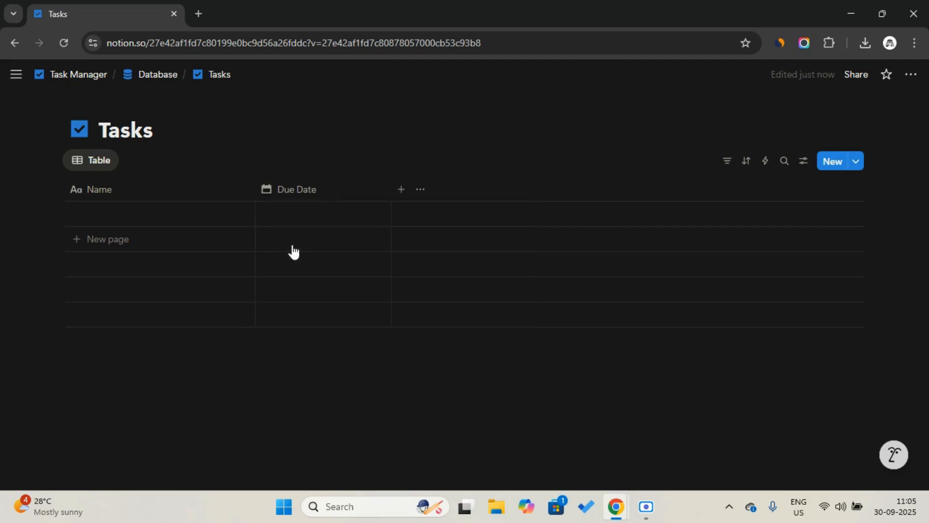
Add a Status property and a Select property after the Due Date column of the Tasks database.
left_click(405, 193)
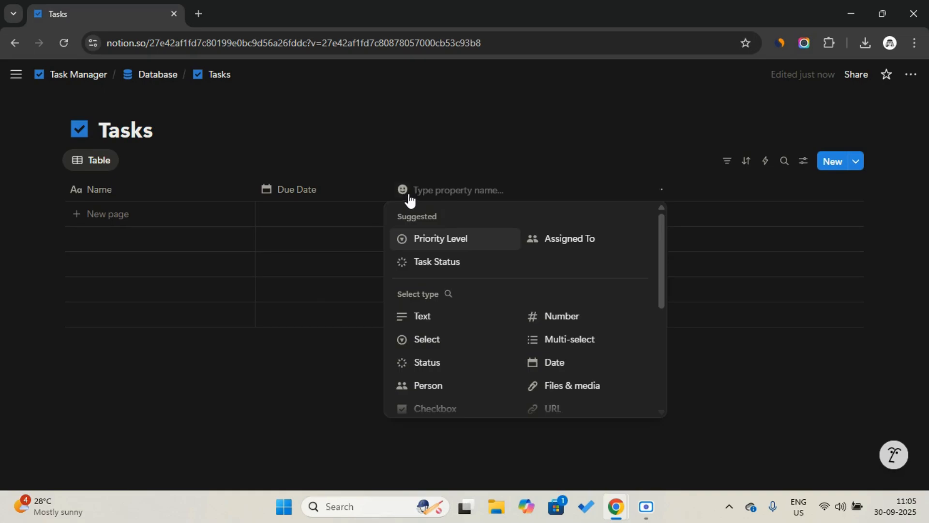
left_click(447, 368)
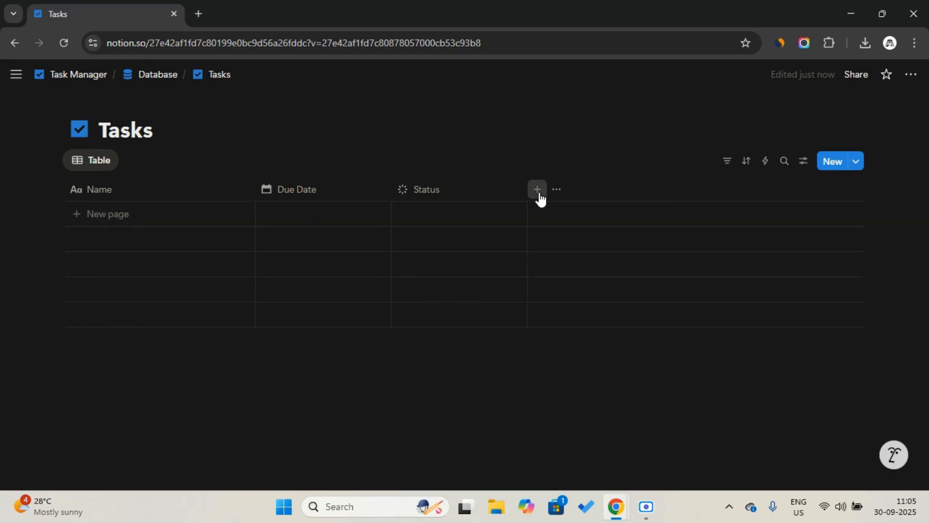
left_click(541, 198)
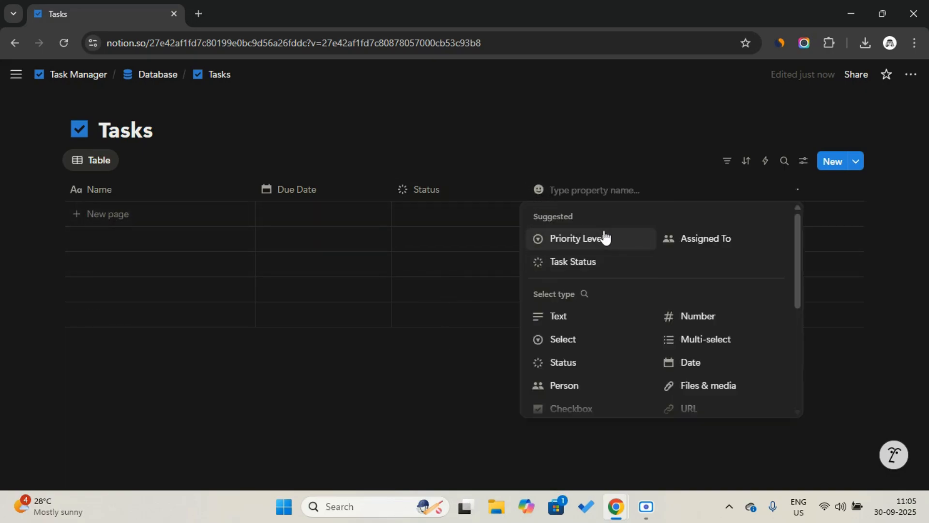
scroll(688, 371, "down", 3)
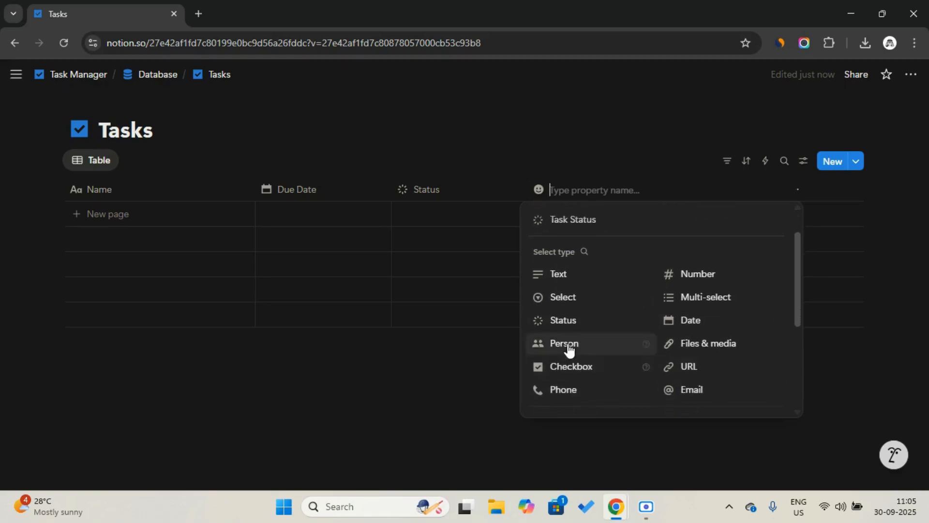
left_click(588, 282)
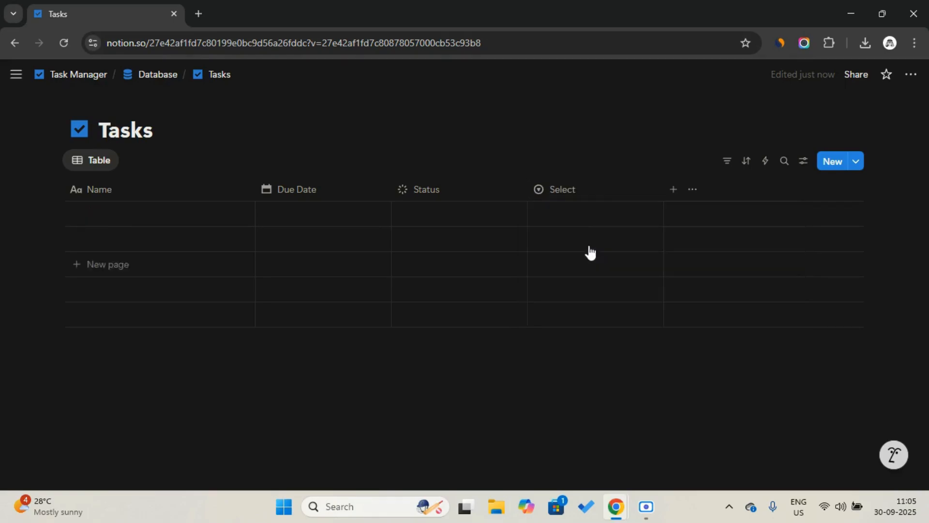
Rename the new Select property as Priority.
left_click(603, 198)
key("Caps_Lock")
type("P")
key("Caps_Lock")
type("riority")
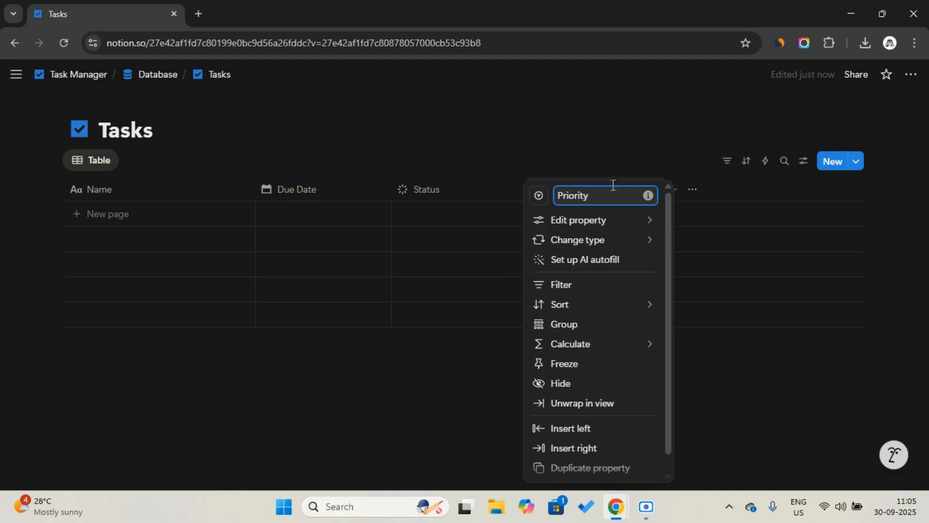
left_click(612, 152)
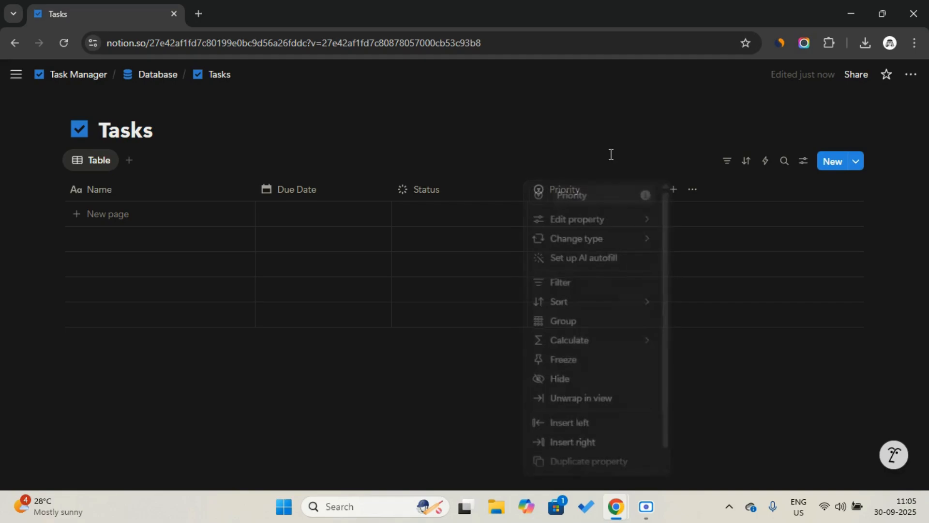
Add a two-way relation from Tasks to the Task Manager's Goals database, keeping Tasks as the related property name.
left_click(675, 193)
scroll(733, 354, "down", 2)
scroll(733, 353, "down", 3)
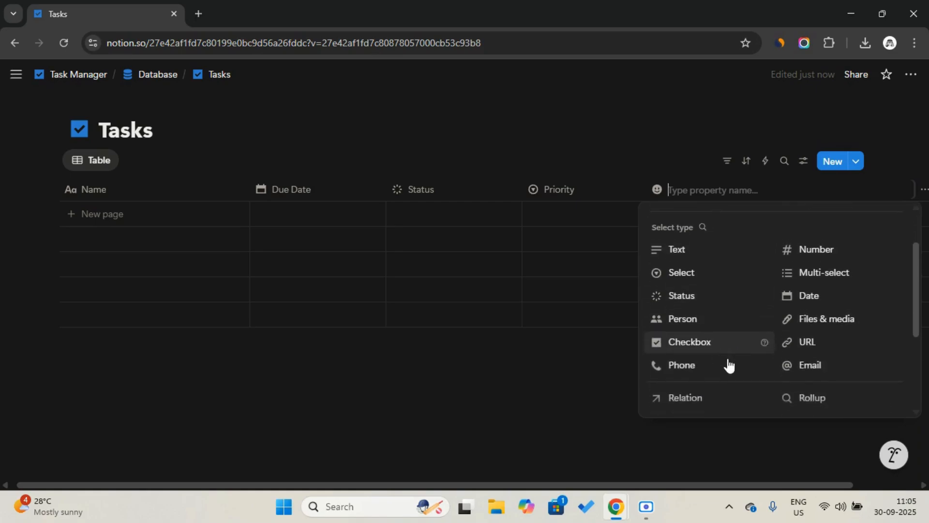
left_click(727, 368)
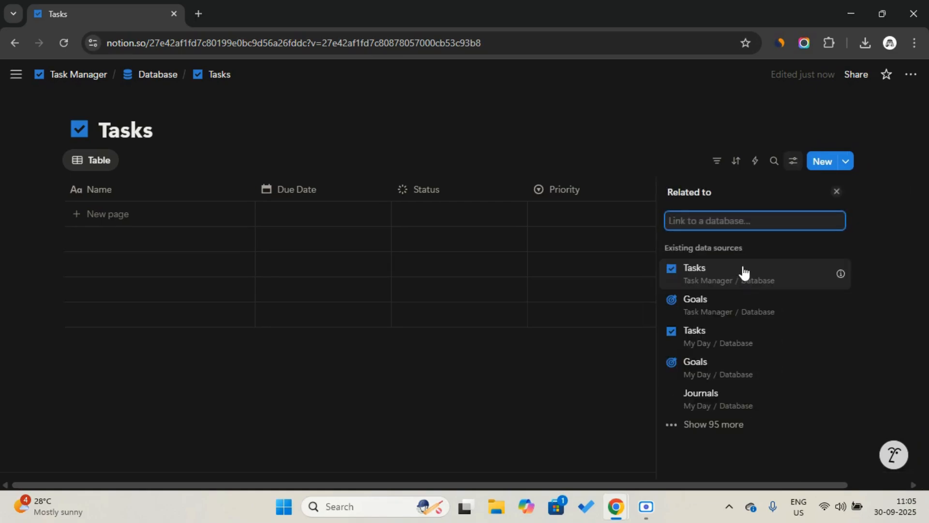
left_click(736, 317)
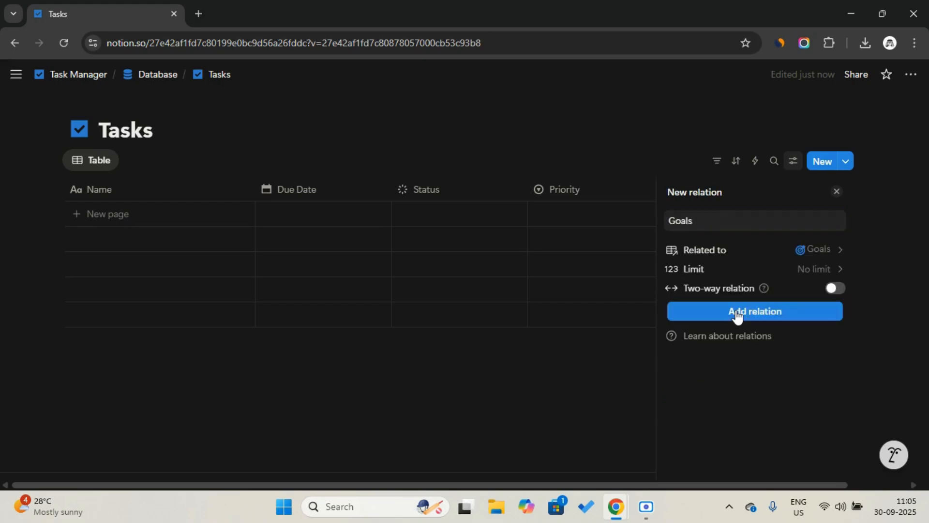
left_click(831, 297)
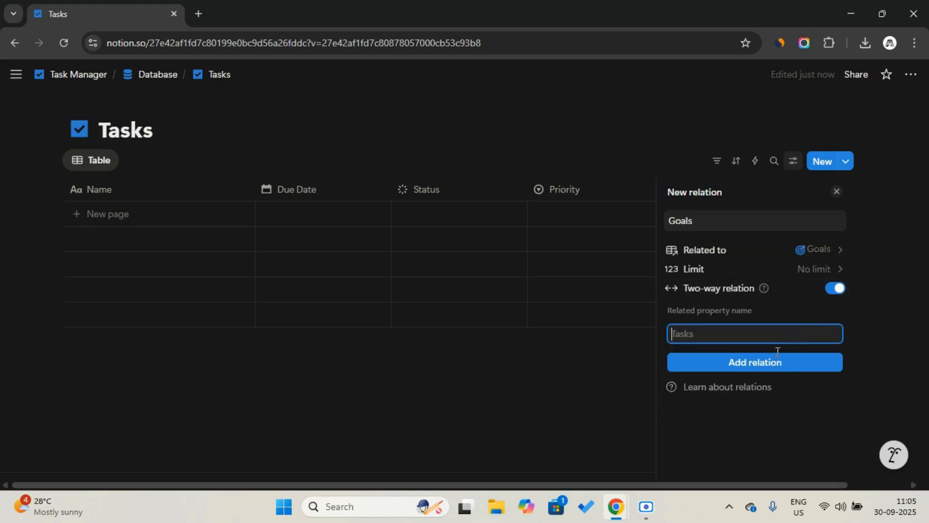
left_click(769, 368)
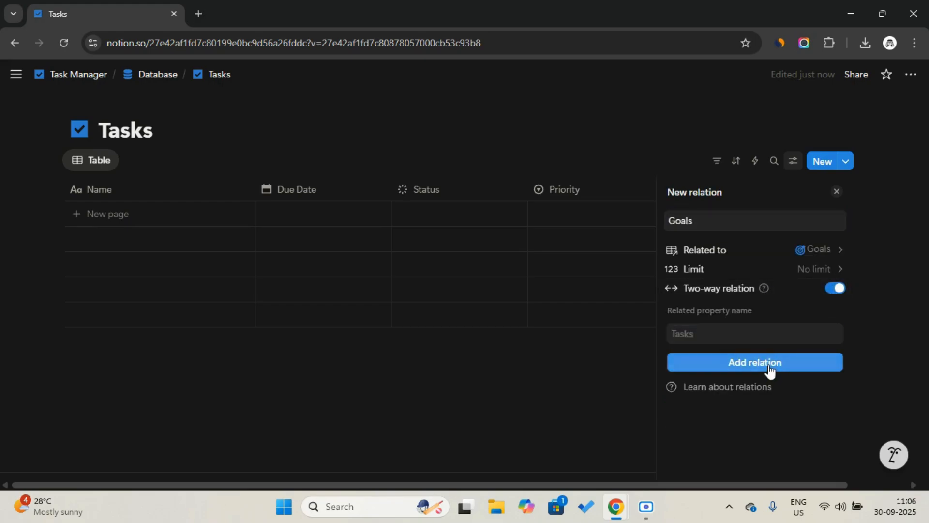
left_click(582, 382)
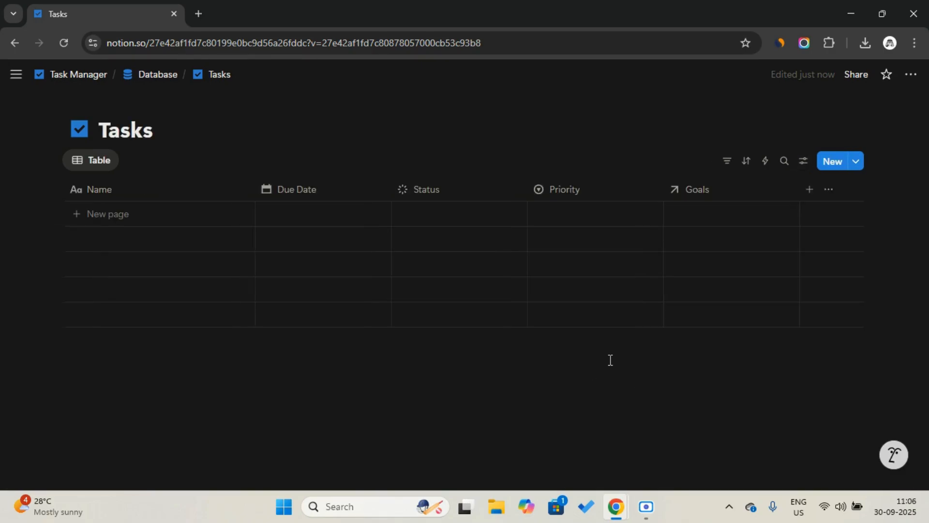
Add Created time and Last edited time properties after the Goals relation.
left_click(813, 200)
scroll(734, 358, "down", 5)
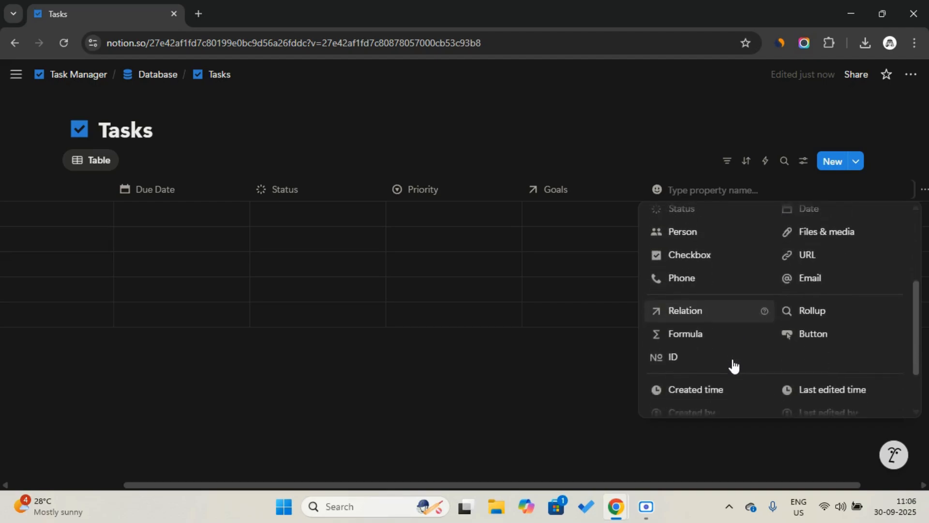
left_click(722, 373)
left_click(836, 192)
scroll(781, 353, "down", 5)
left_click(777, 370)
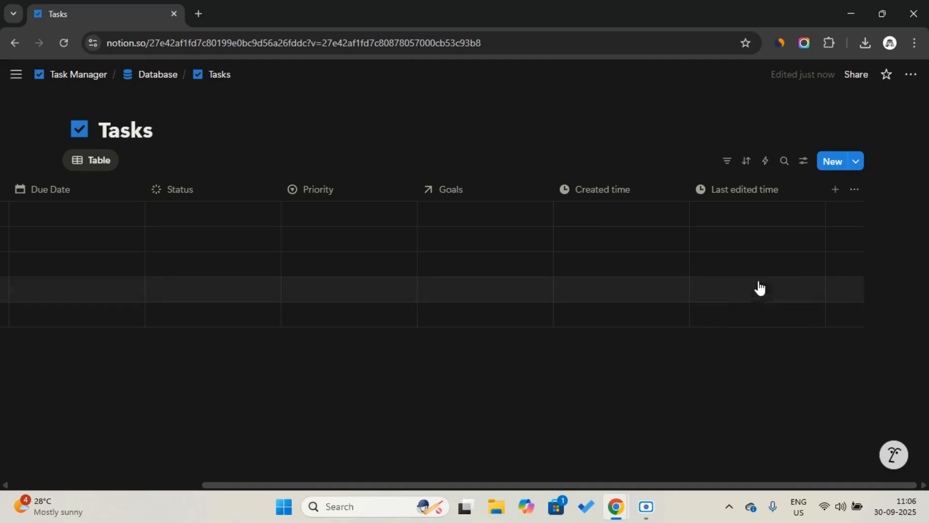
Examine the option groups of the Status property.
left_click(198, 198)
left_click(197, 238)
left_click(220, 158)
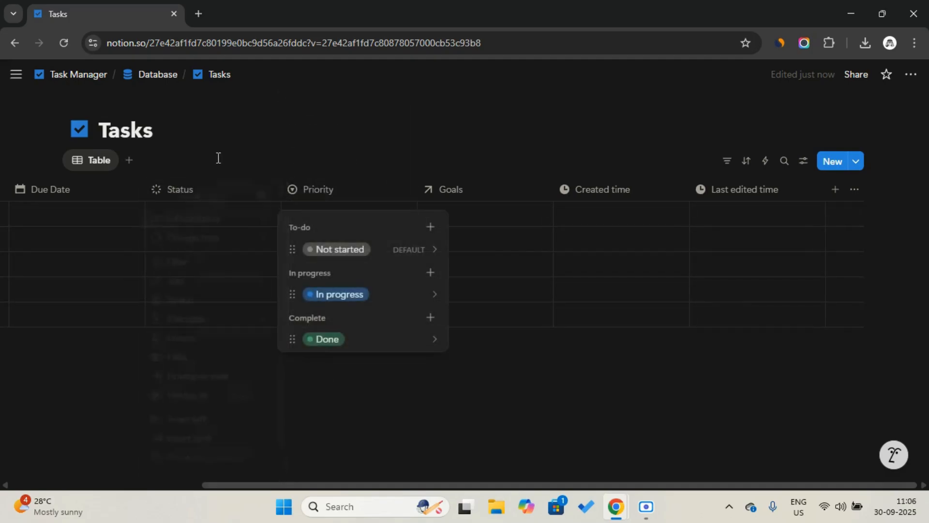
Open the Goals database from the Database page and move the Tasks relation column between Category and Priority.
left_click(166, 77)
left_click(296, 293)
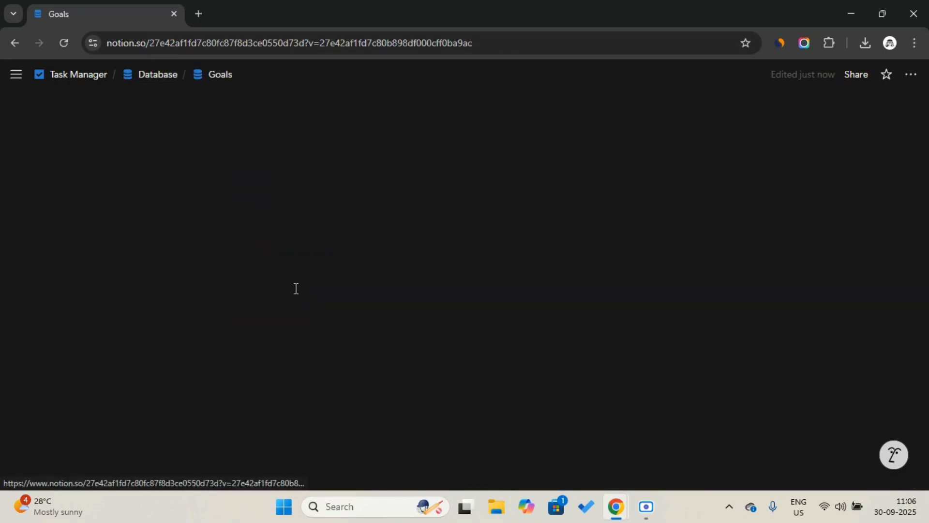
scroll(581, 228, "right", 5)
left_click_drag(740, 196, 87, 197)
scroll(449, 199, "left", 3)
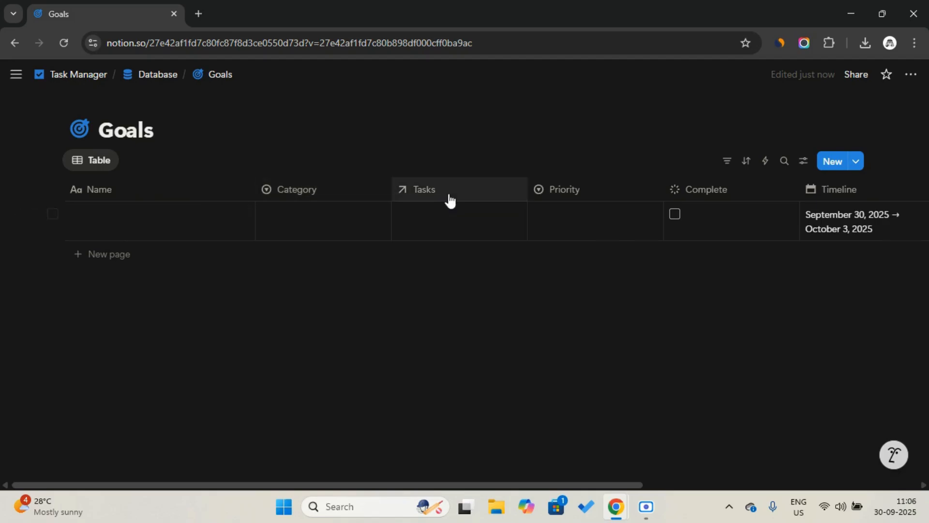
Create a new page template for the Goals database and title it New Task.
scroll(450, 200, "right", 8)
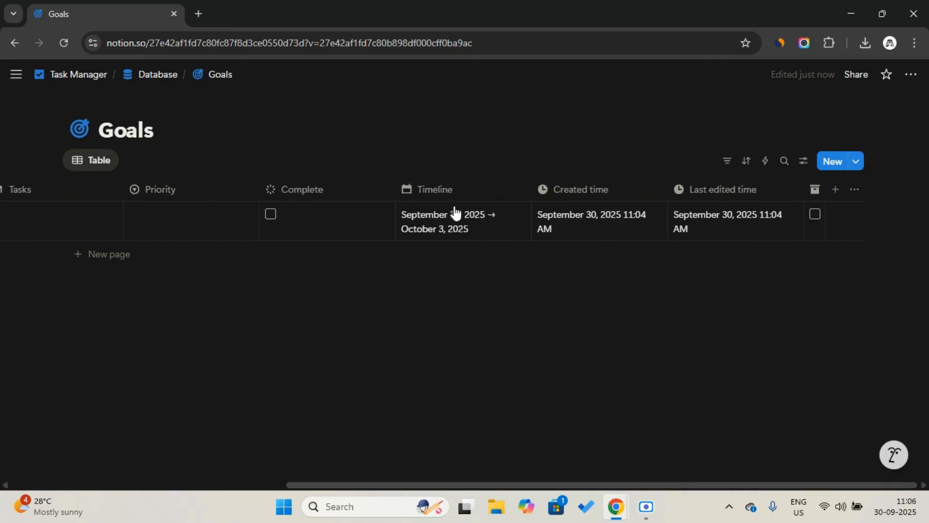
left_click(862, 164)
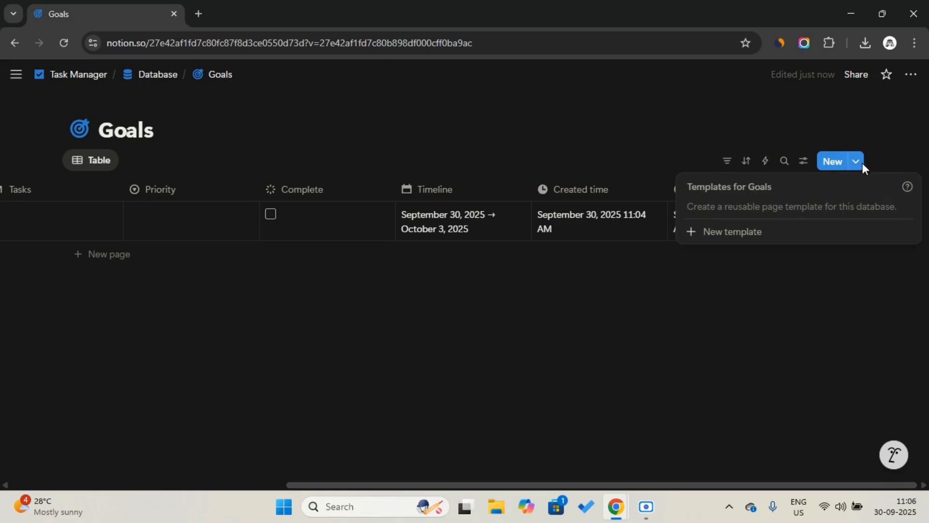
left_click(807, 236)
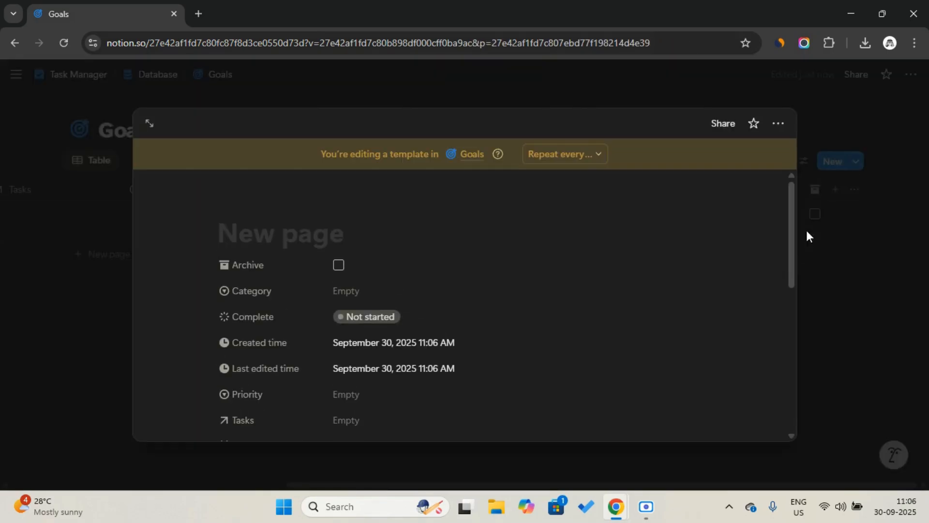
key("Caps_Lock")
type("N")
key("Caps_Lock")
type("ew")
key("Caps_Lock")
type("T")
key("Caps_Lock")
type("a")
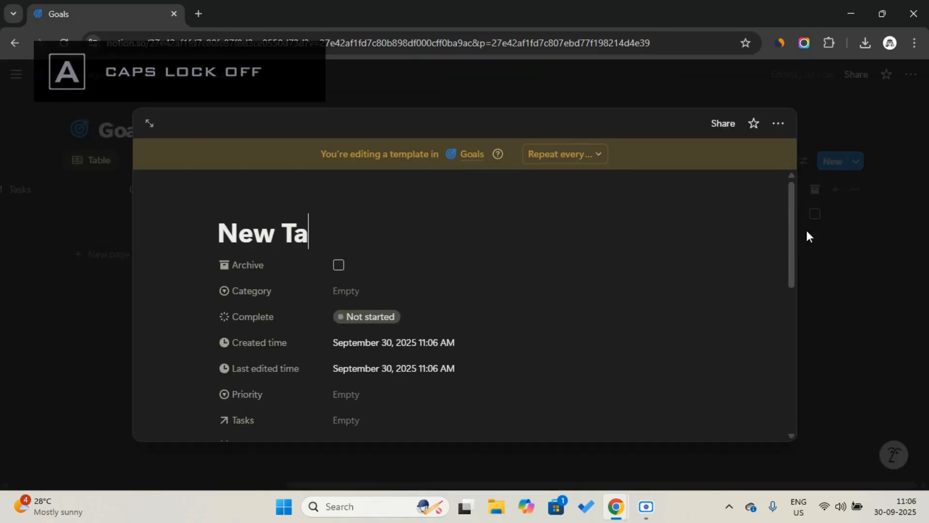
type("sk")
Replace the word Task in the template's title so it reads New Goal.
double_click(307, 233)
key("Caps_Lock")
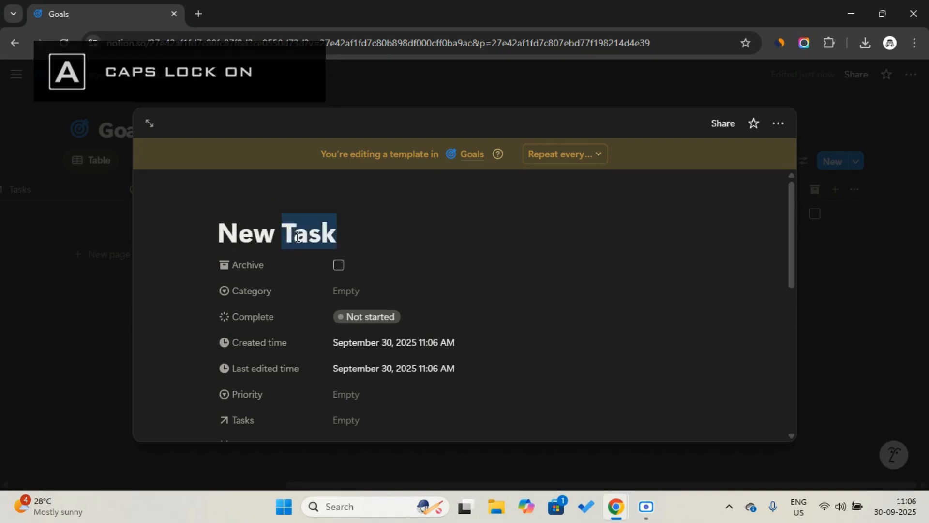
type("G")
key("Caps_Lock")
type("oal")
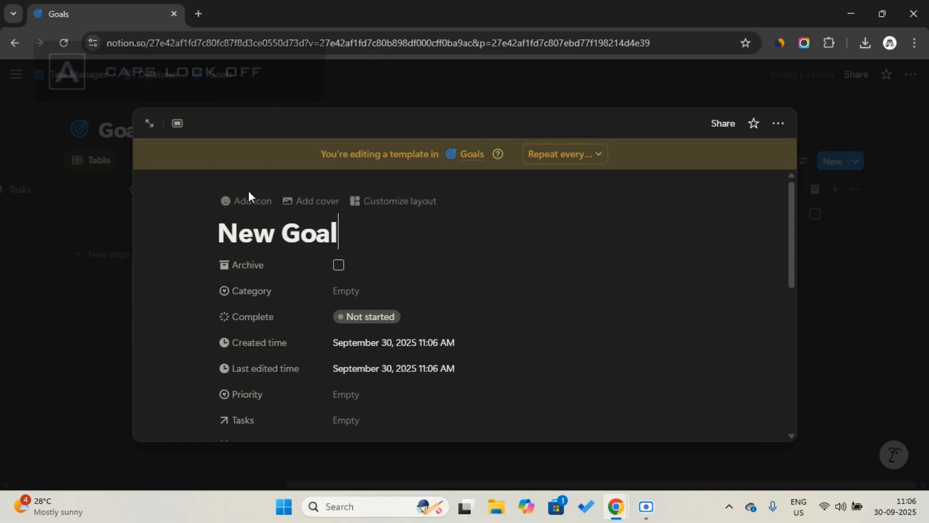
Give the New Goal template the target arrow icon.
left_click(249, 199)
left_click(245, 207)
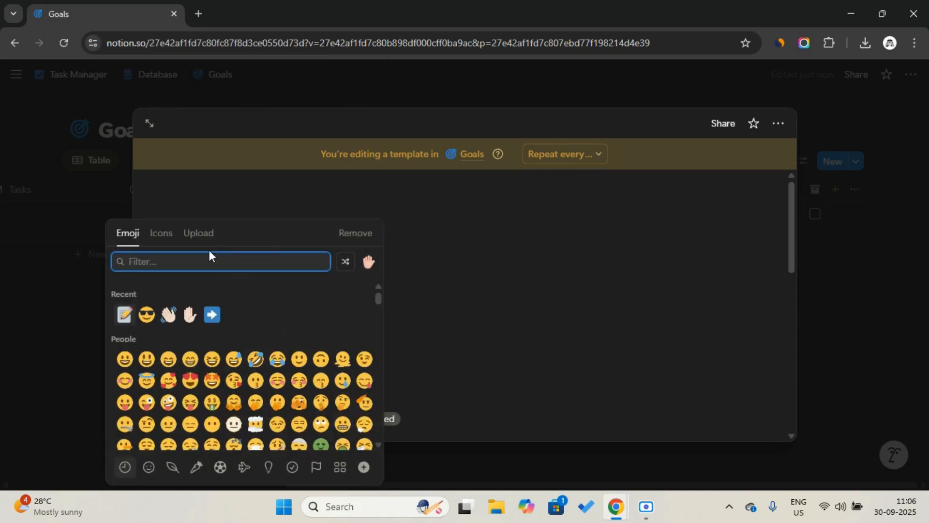
left_click(162, 233)
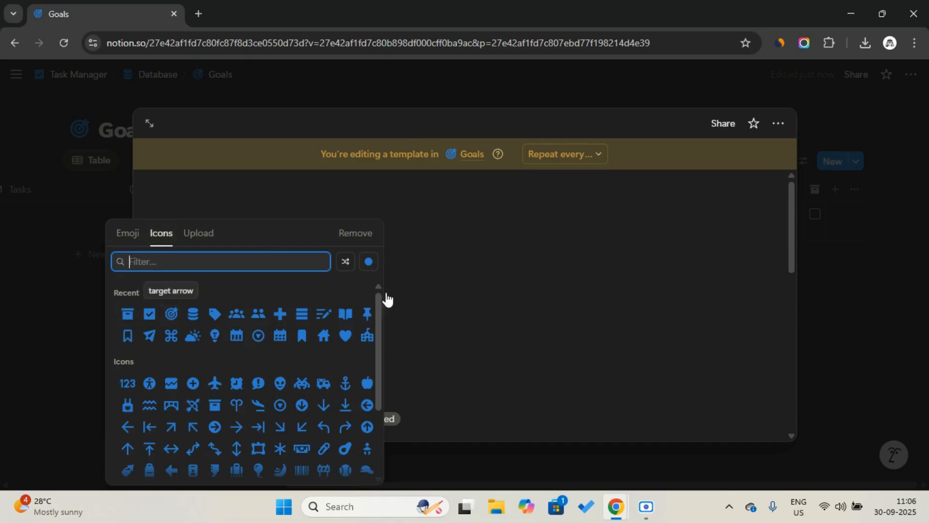
left_click(364, 264)
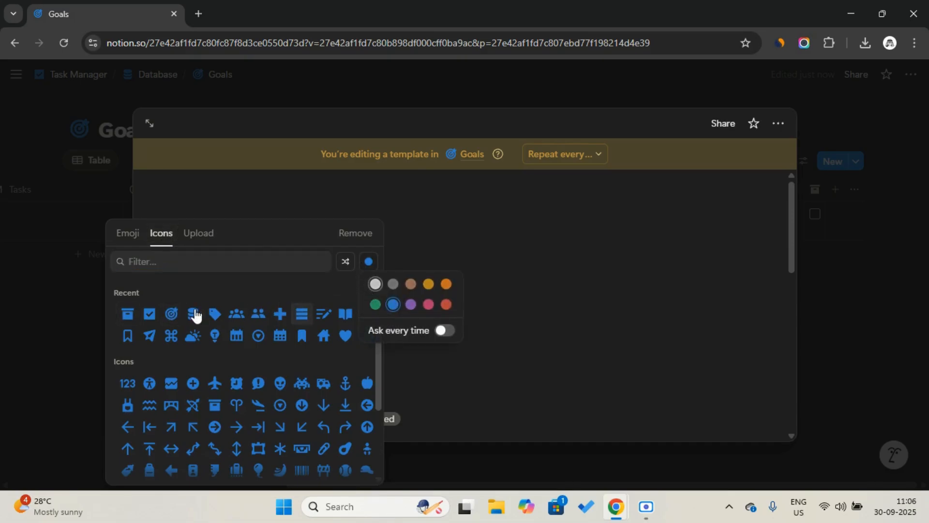
left_click(171, 315)
left_click(171, 314)
Move Archive, Created time and Last edited time, in that order, to the end of the template's property list.
scroll(222, 261, "down", 5)
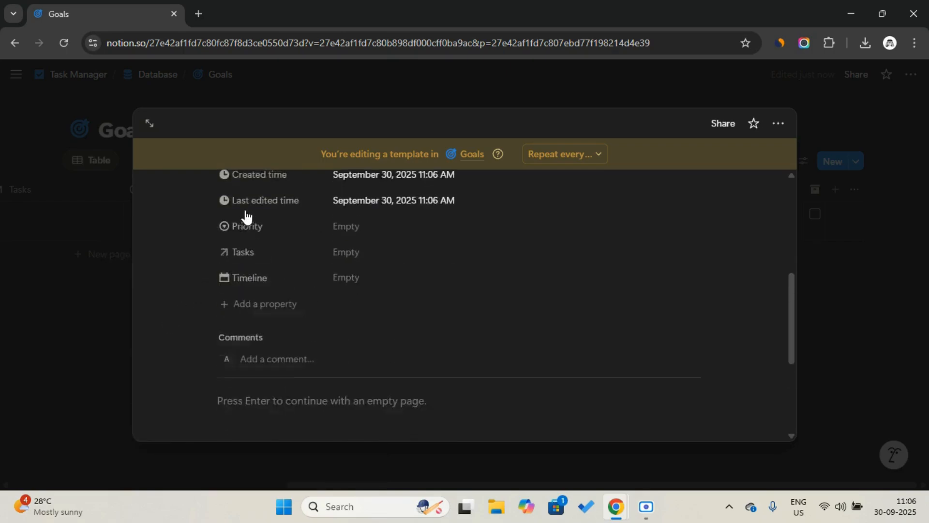
scroll(247, 216, "up", 2)
left_click_drag(263, 186, 264, 387)
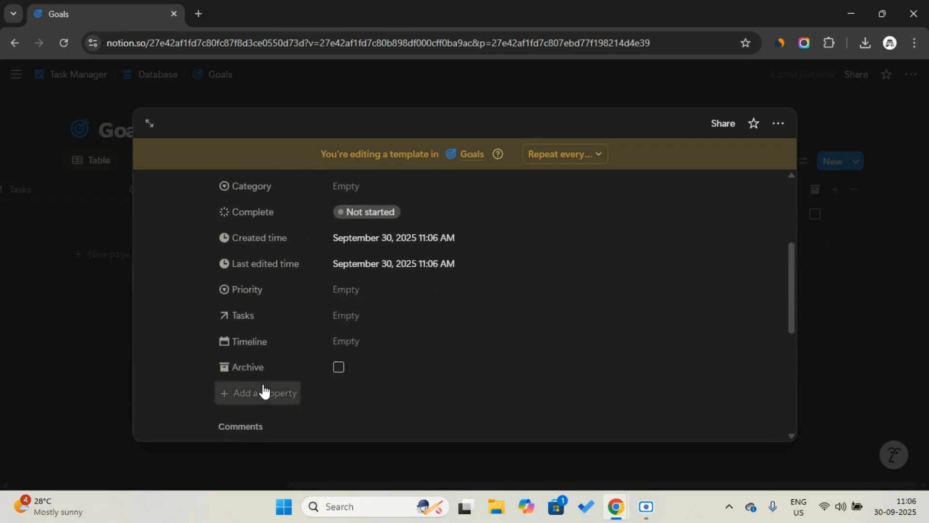
left_click_drag(304, 253, 273, 377)
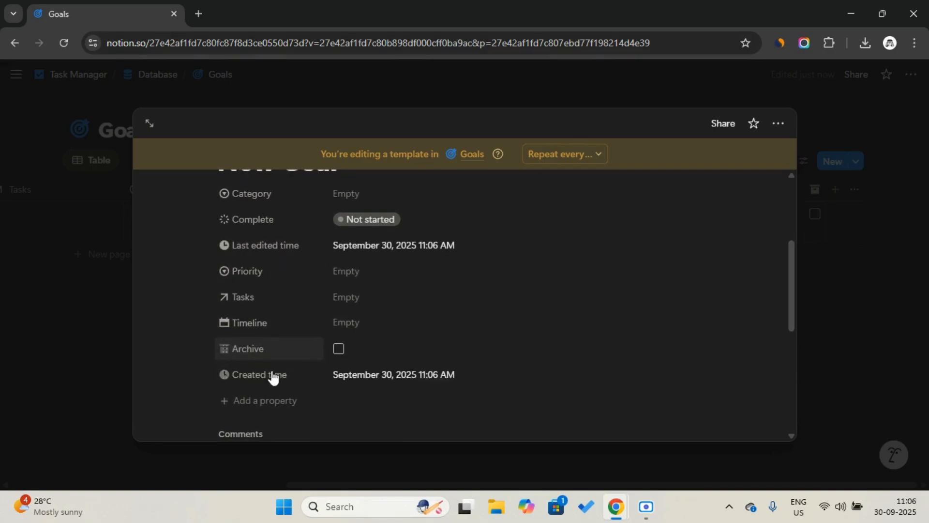
left_click_drag(274, 242, 274, 377)
Reorder the template's remaining properties to Category, Tasks, Timeline, Priority, Complete.
scroll(274, 339, "up", 1)
left_click_drag(274, 334, 286, 263)
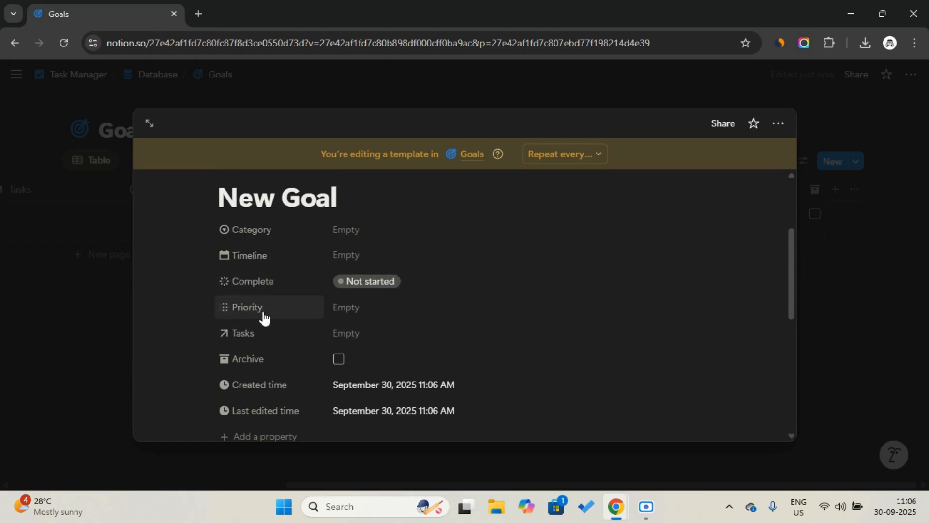
left_click_drag(260, 332, 270, 268)
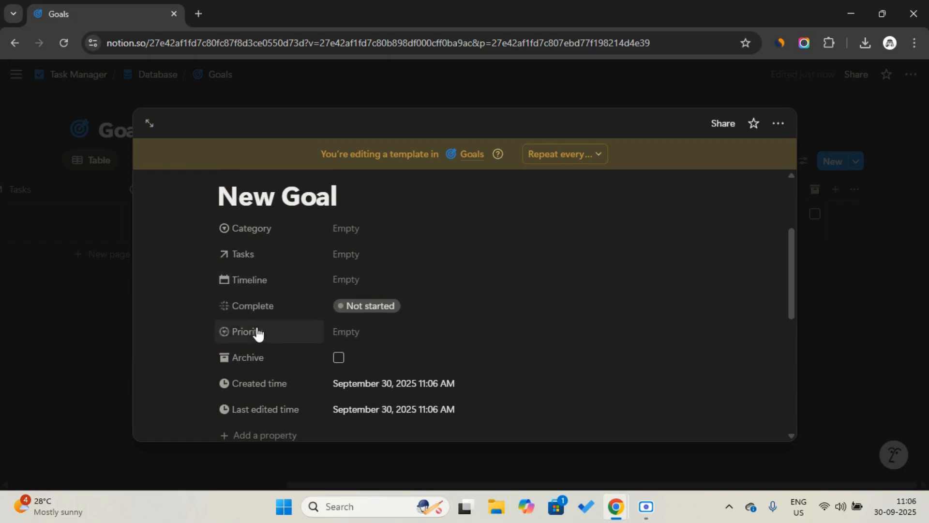
left_click_drag(257, 334, 259, 313)
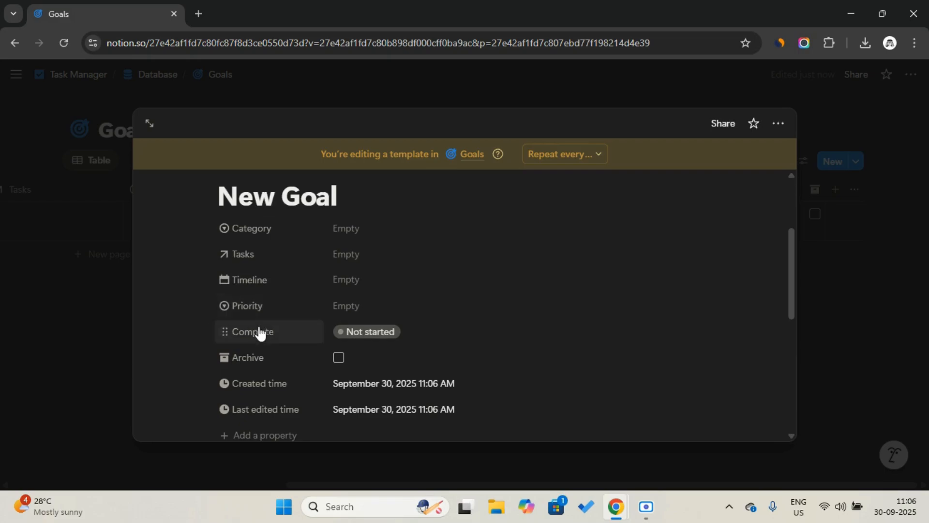
Add a Heading 2 "Write your heading 1" to the template body with the text "Write something related to heading 1" beneath it.
scroll(256, 311, "down", 4)
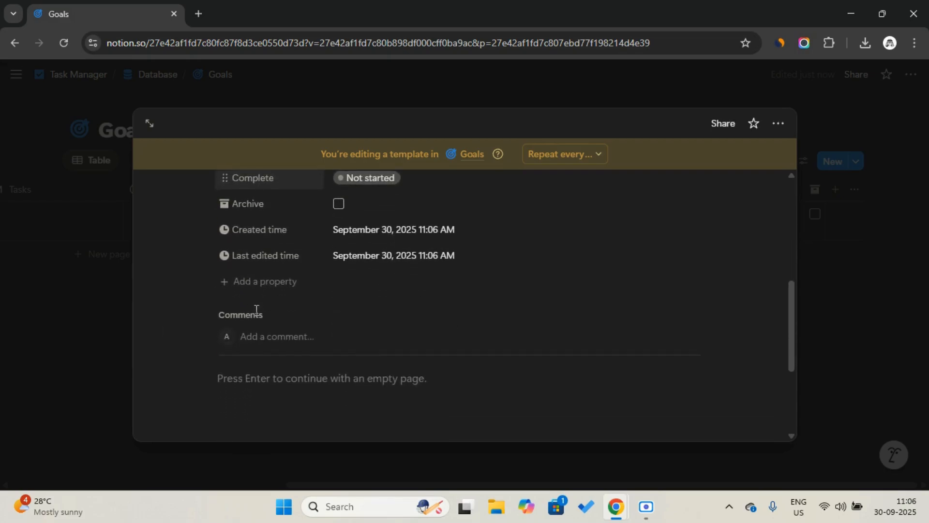
left_click(287, 359)
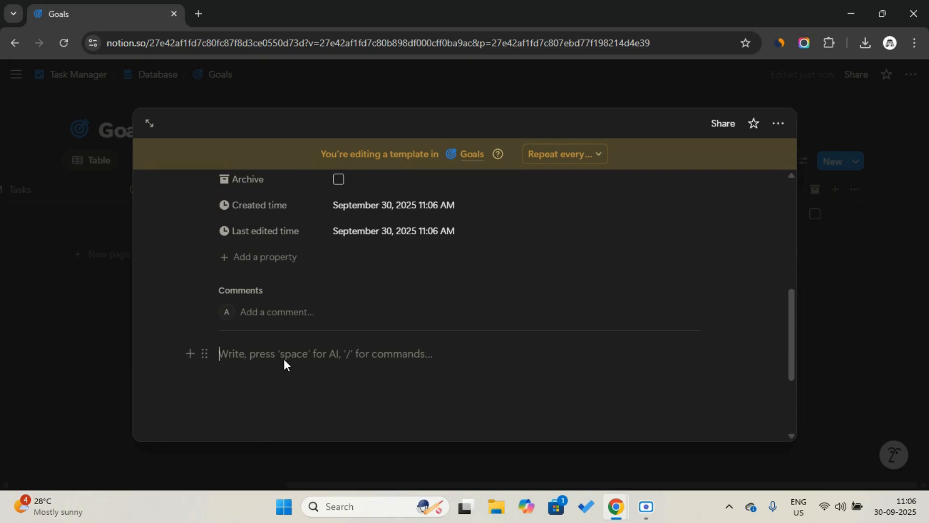
type("/")
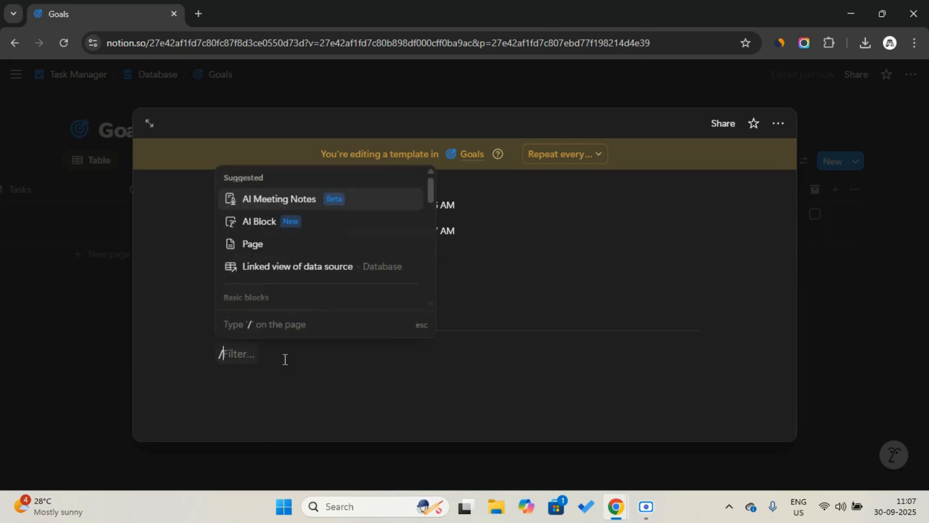
type("h2")
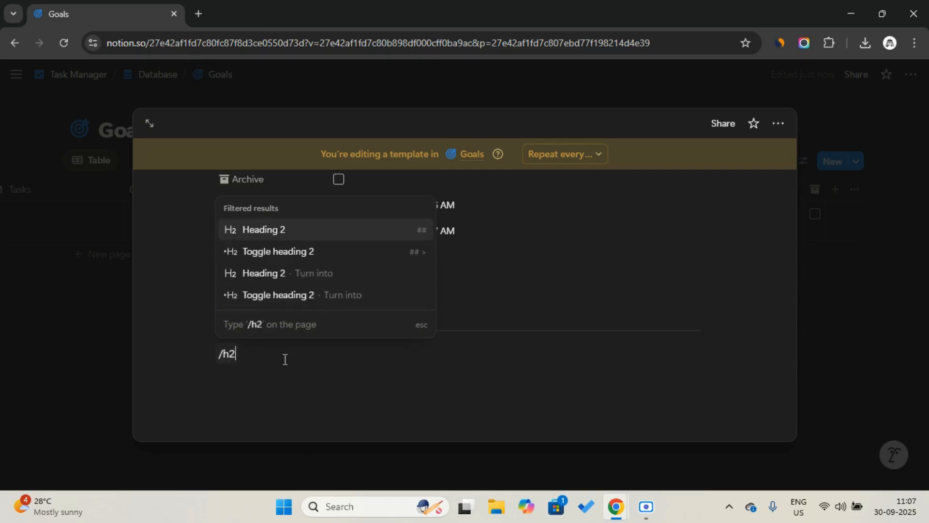
key("Return")
key("Caps_Lock")
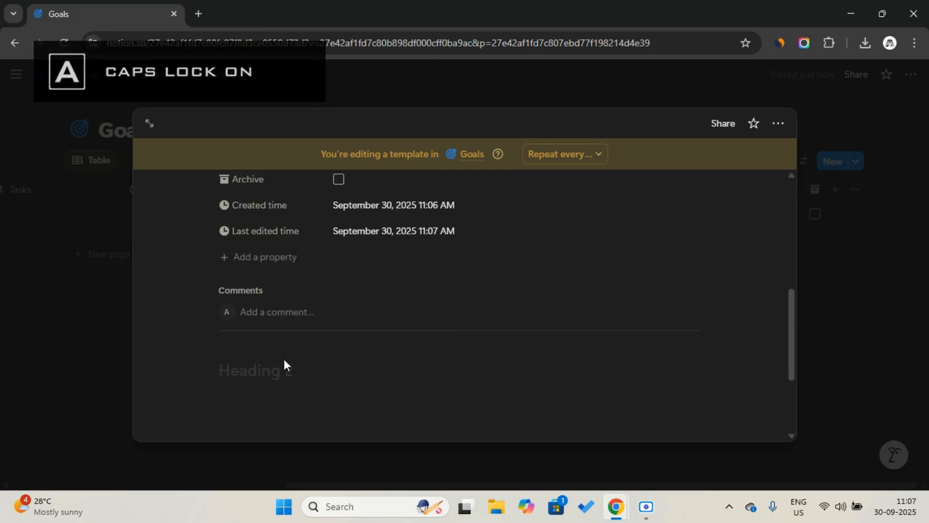
type("Write your heading 1 Write something related to heading 1")
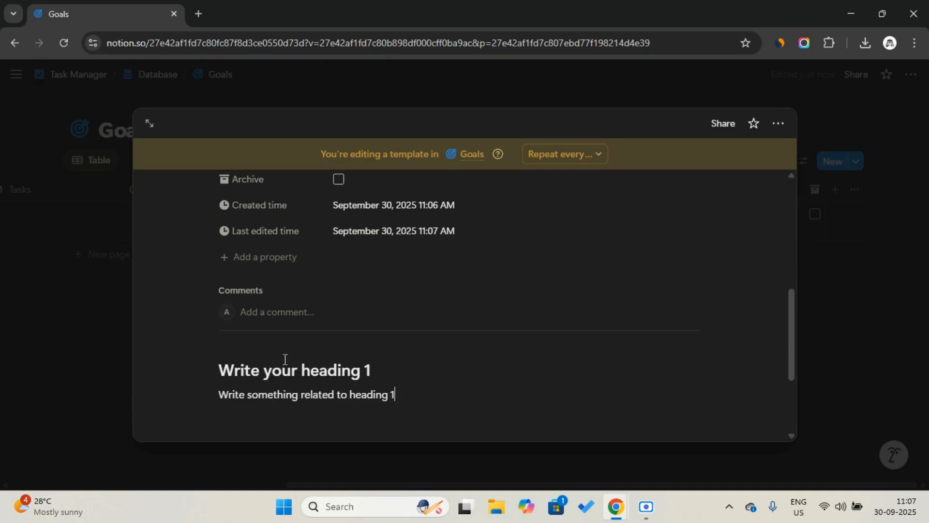
scroll(284, 364, "down", 1)
key("Return")
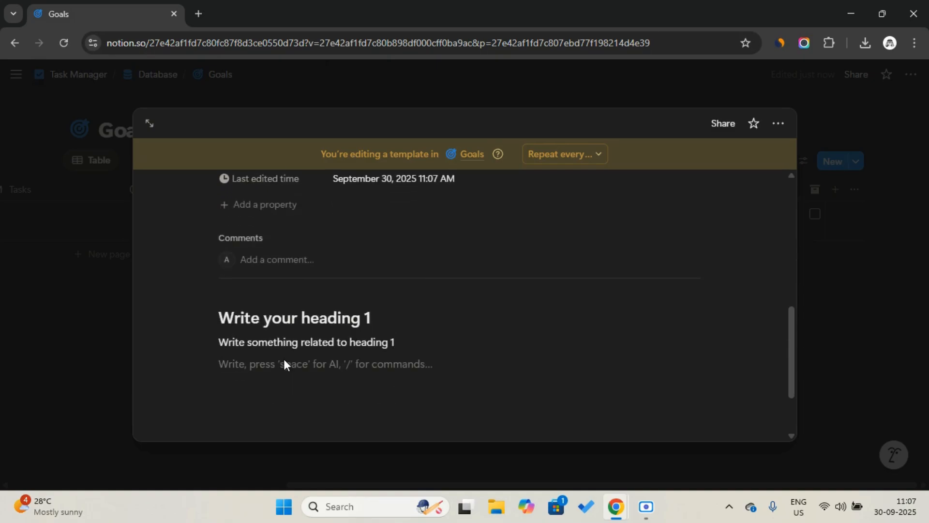
Leave a blank line below the text and add a Heading 2 reading Linked Tasks.
key("Return")
type("/h")
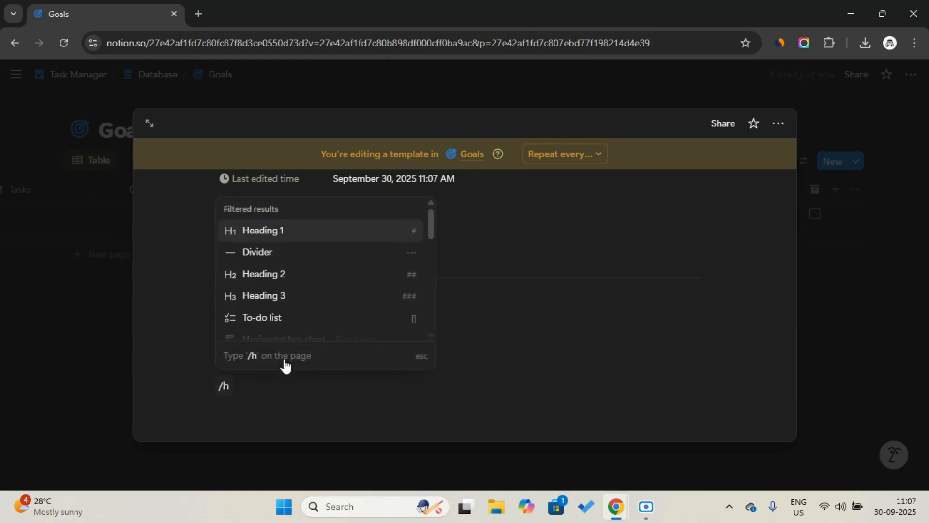
key("Return")
key("Caps_Lock")
key("Caps_Lock")
type("L")
key("Caps_Lock")
type("ink")
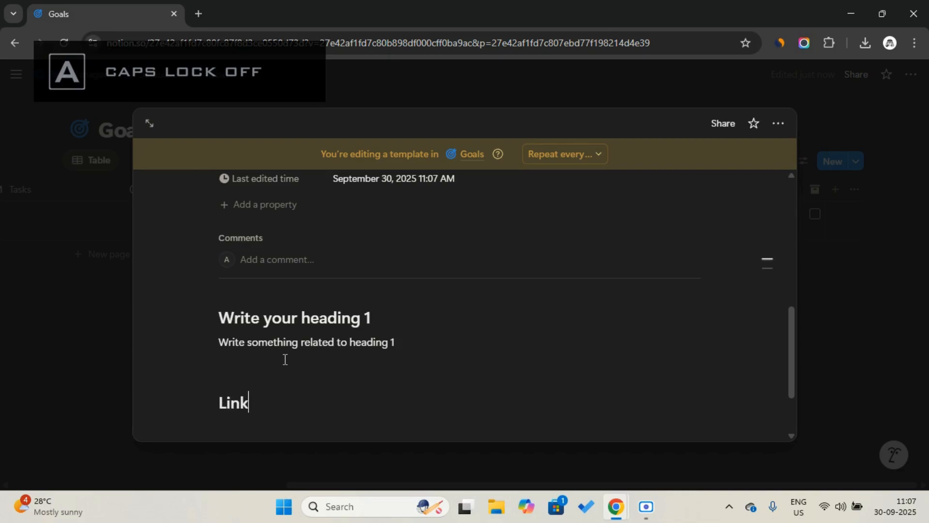
type("ed")
key("Caps_Lock")
type("T")
key("Caps_Lock")
type("asks")
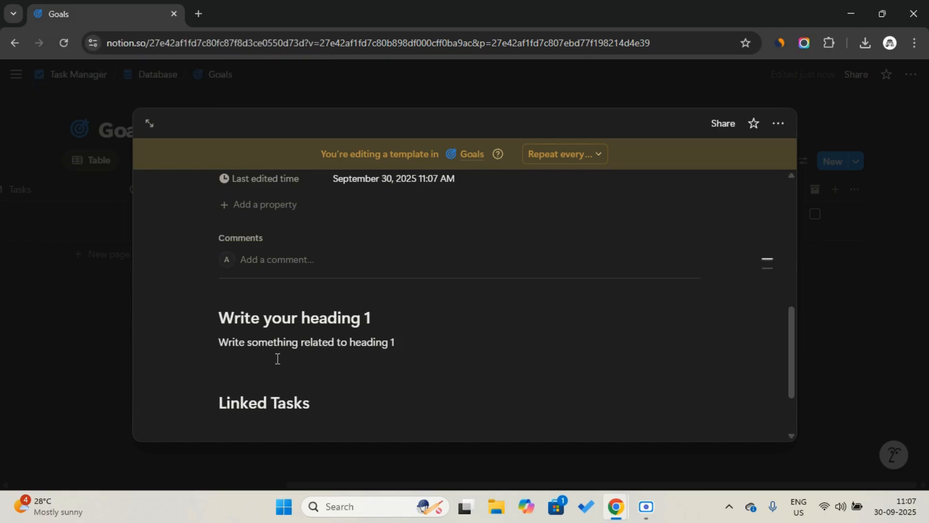
Give the Linked Tasks heading a blue background and insert a divider below it.
left_click(206, 378)
mouse_move(148, 295)
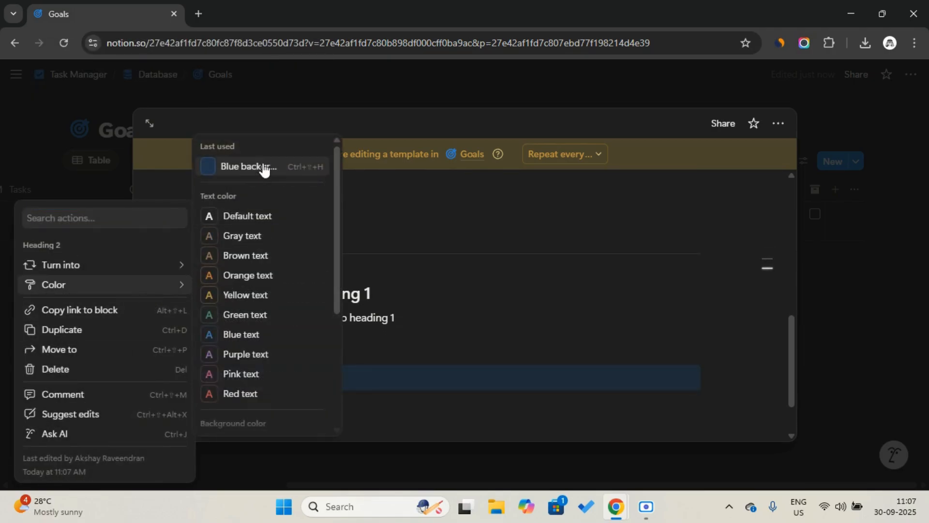
left_click(264, 166)
left_click(336, 386)
type("/div")
key("Return")
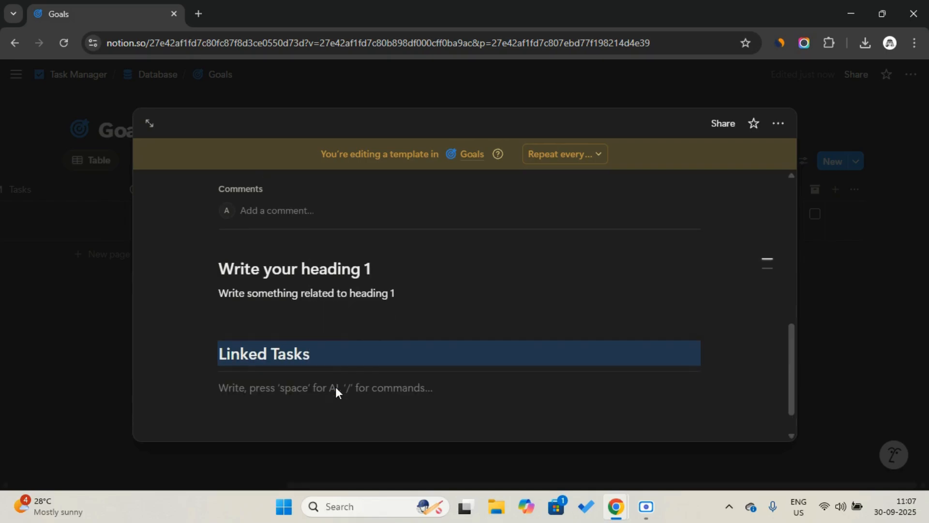
Insert a linked view of the Tasks data source below the divider, as a new table view.
type("/linked")
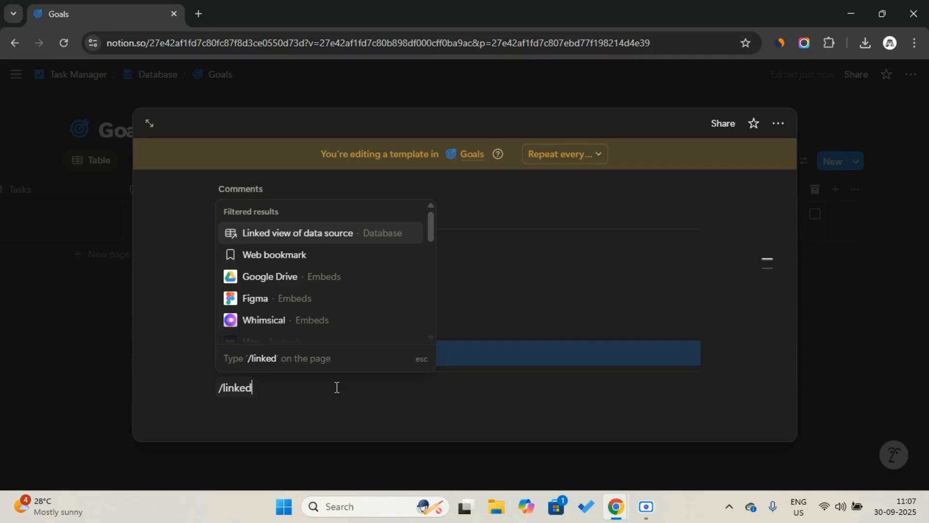
key("Return")
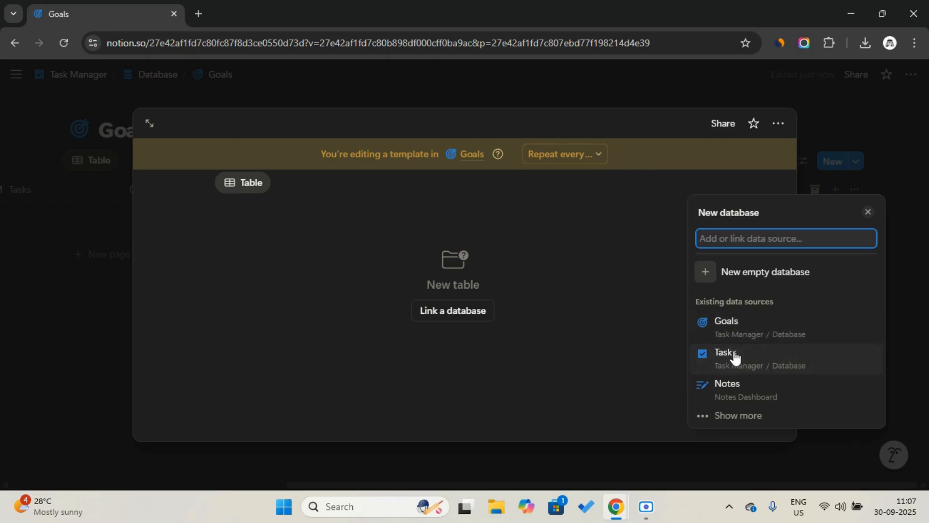
left_click(734, 353)
left_click(757, 286)
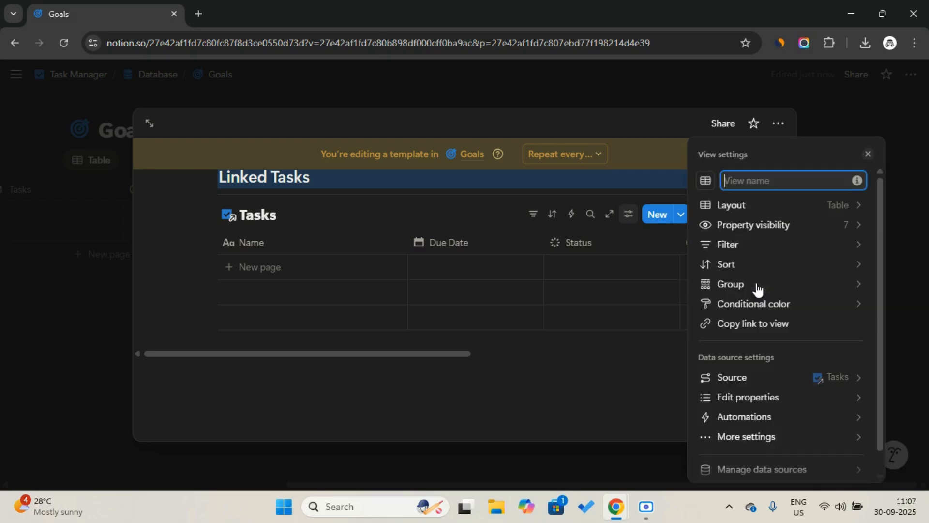
Name the new table view Linked.
type("L")
key("Caps_Lock")
type("inked")
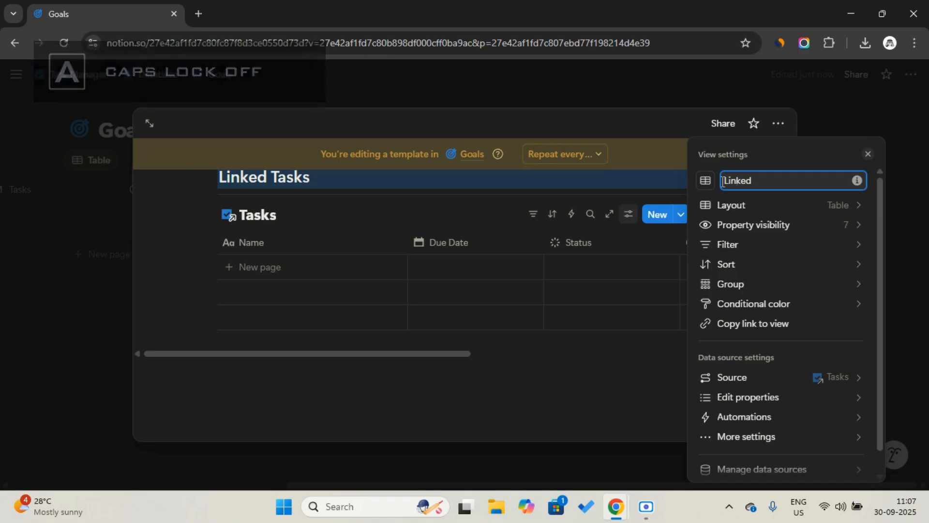
Give the linked table view the checkbox icon and name it Tasks.
left_click(704, 182)
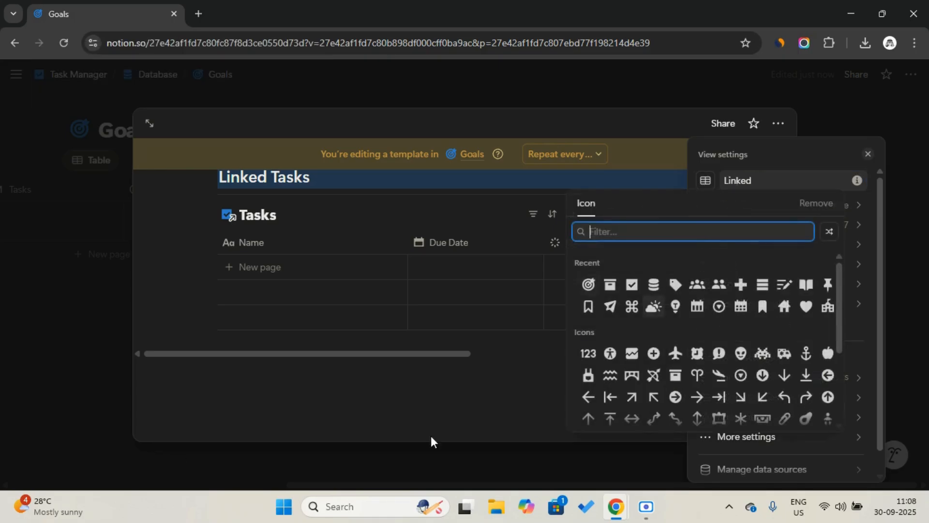
left_click(632, 284)
double_click(747, 179)
key("Caps_Lock")
type("T")
key("Caps_Lock")
type("asks")
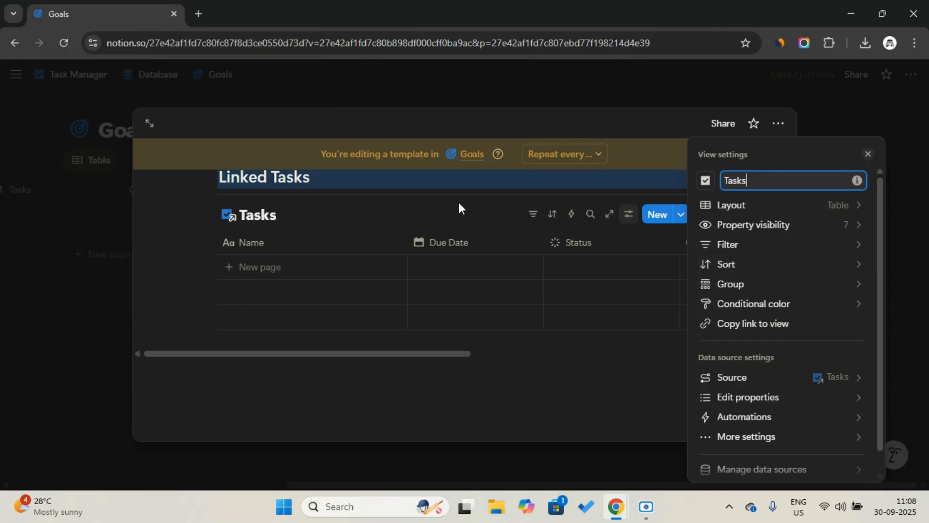
left_click(459, 201)
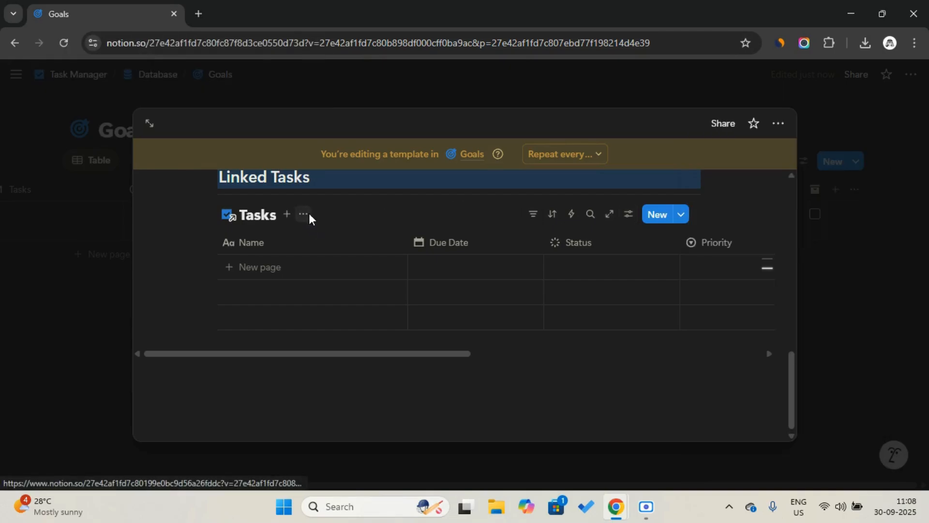
Hide the linked database's title and filter the view to tasks whose Goals contains New Goal.
left_click(303, 214)
left_click(341, 340)
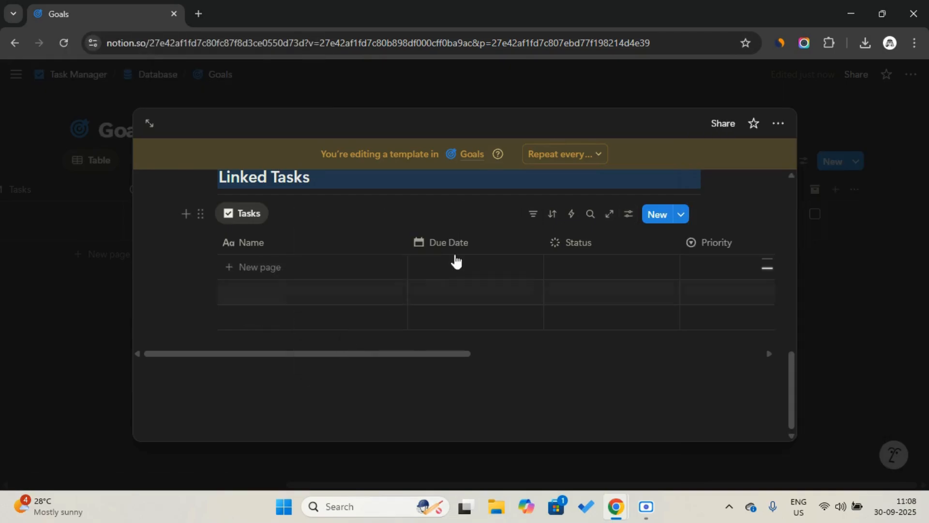
left_click(535, 214)
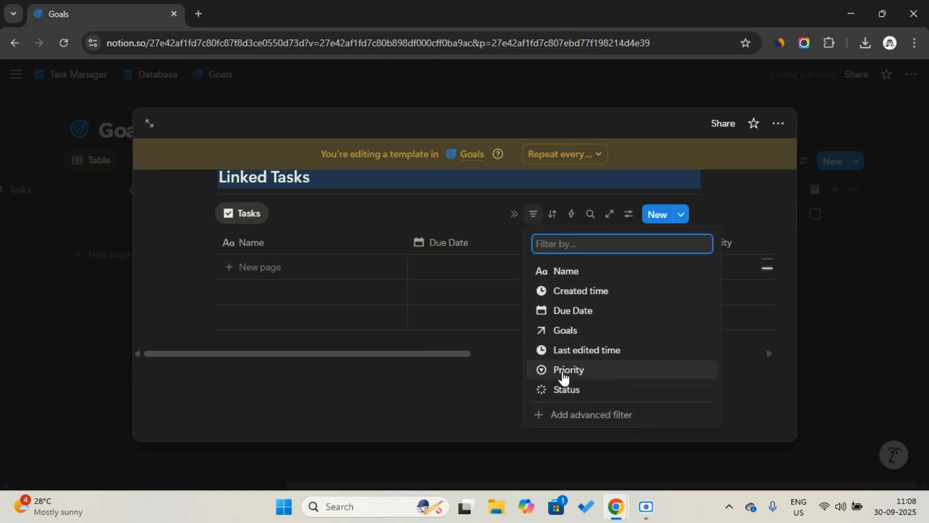
left_click(574, 334)
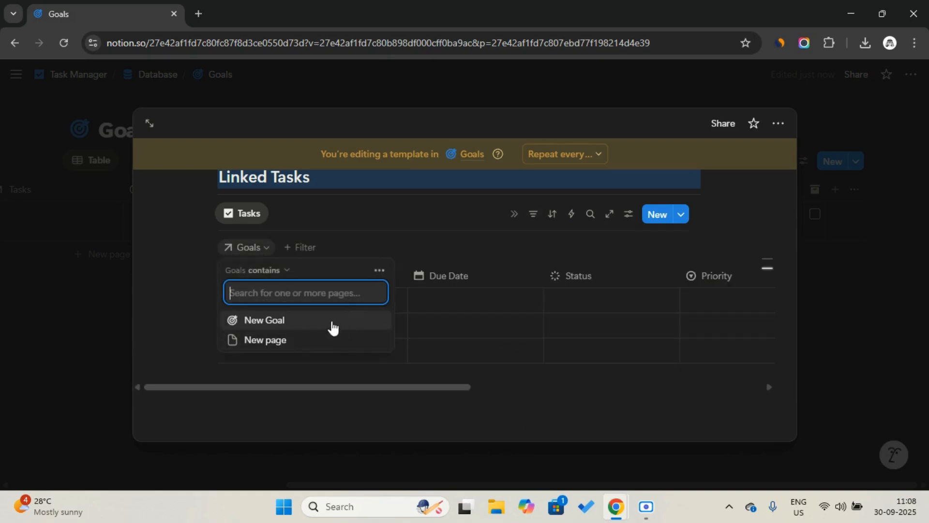
left_click(332, 326)
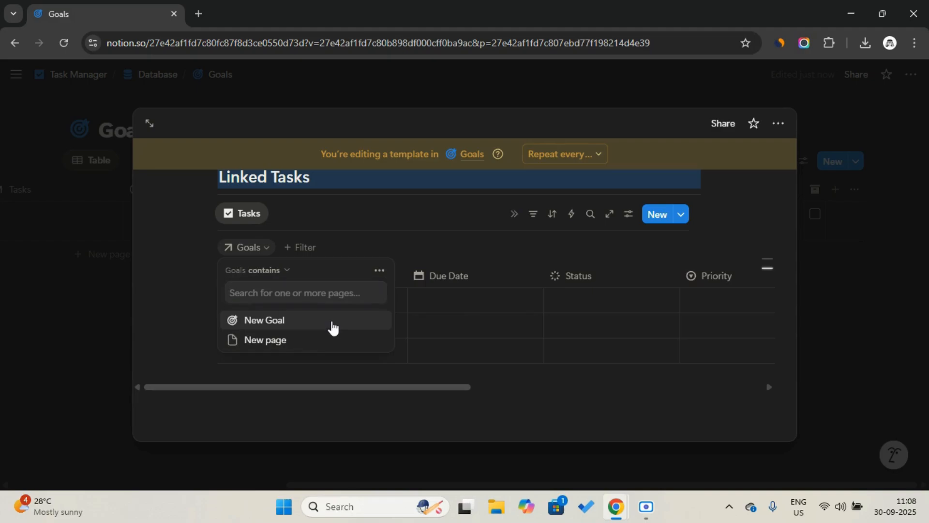
Sort the linked Tasks view by Last edited time in descending order and collapse the filter and sort bar.
left_click(559, 219)
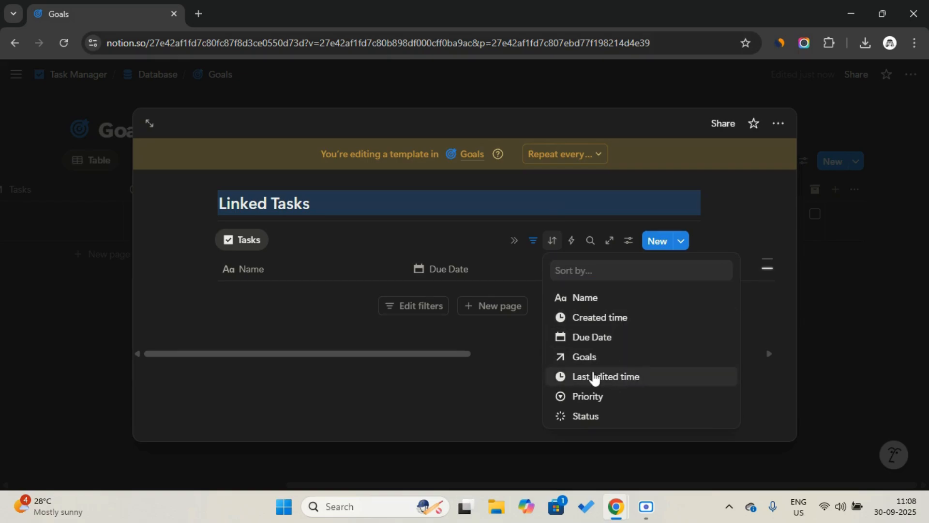
left_click(633, 376)
left_click(388, 304)
left_click(393, 344)
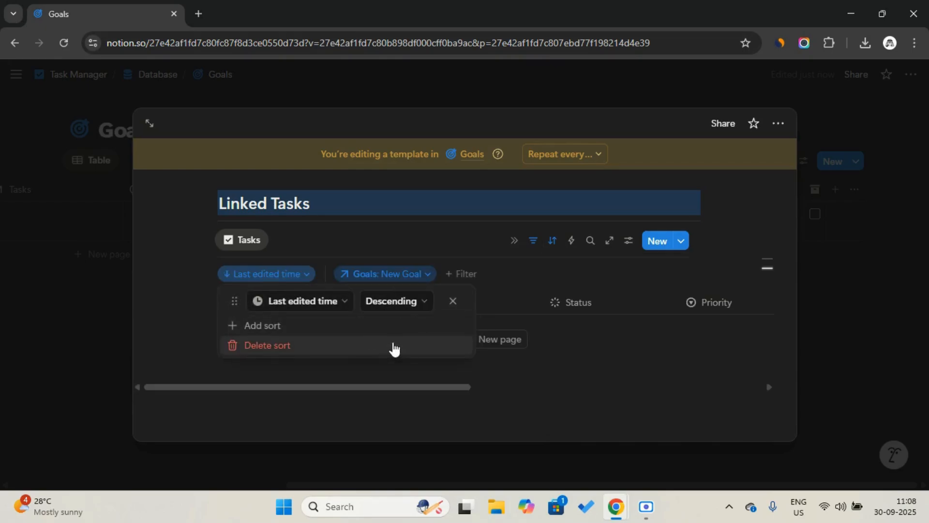
left_click(535, 244)
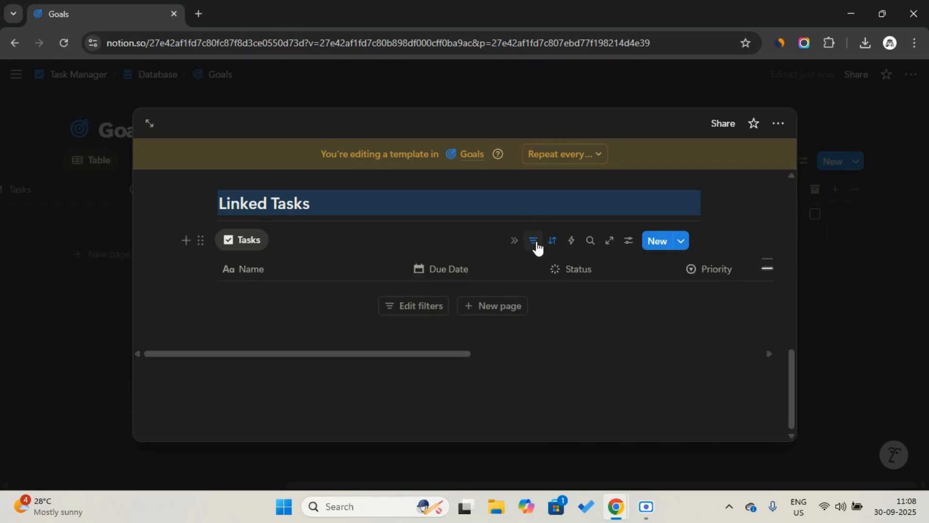
Add a conditional color setting to the linked Tasks view based on Status, using the "is" condition with a chosen status value.
left_click(251, 242)
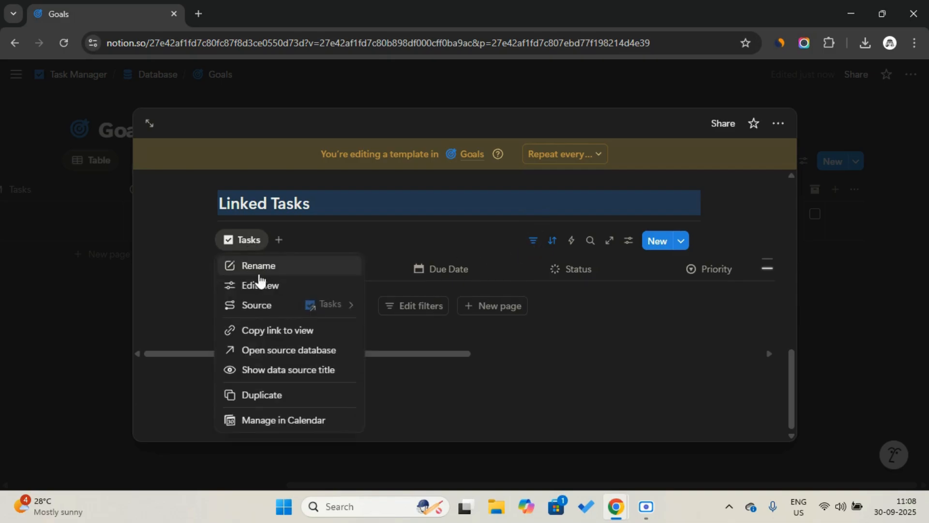
left_click(260, 285)
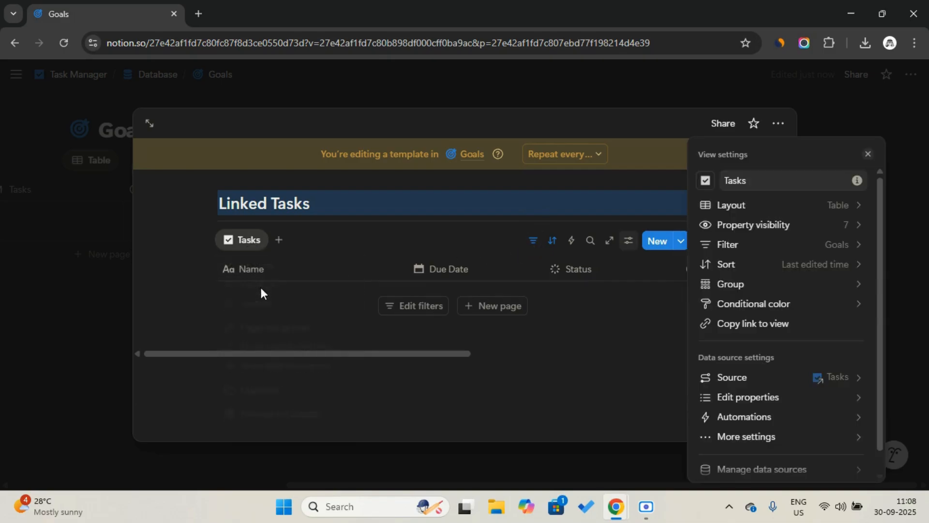
left_click(759, 302)
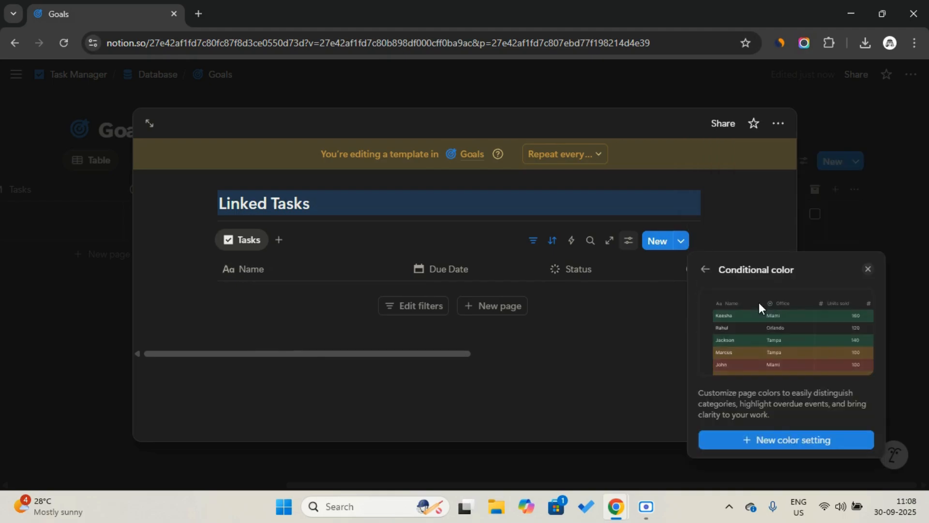
left_click(782, 439)
left_click(764, 415)
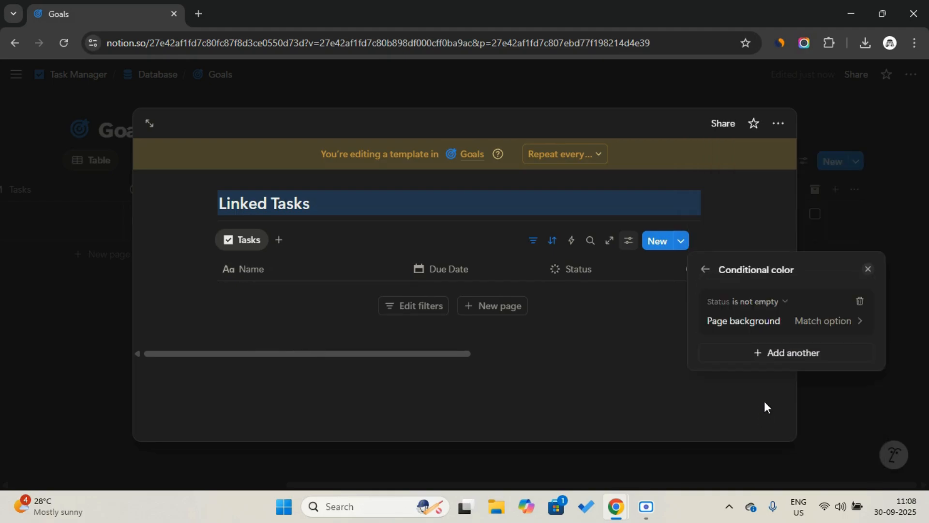
left_click(778, 304)
left_click(774, 320)
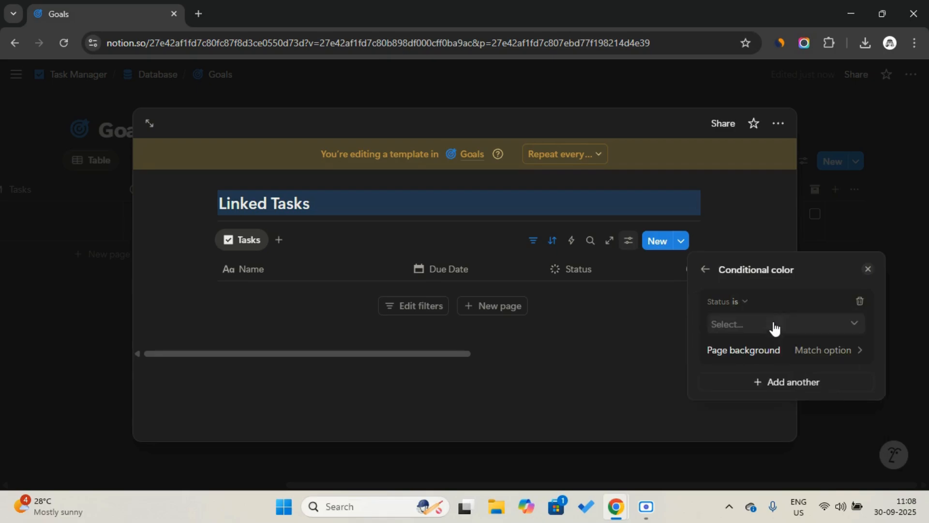
left_click(832, 334)
left_click(720, 253)
left_click(668, 387)
left_click(669, 387)
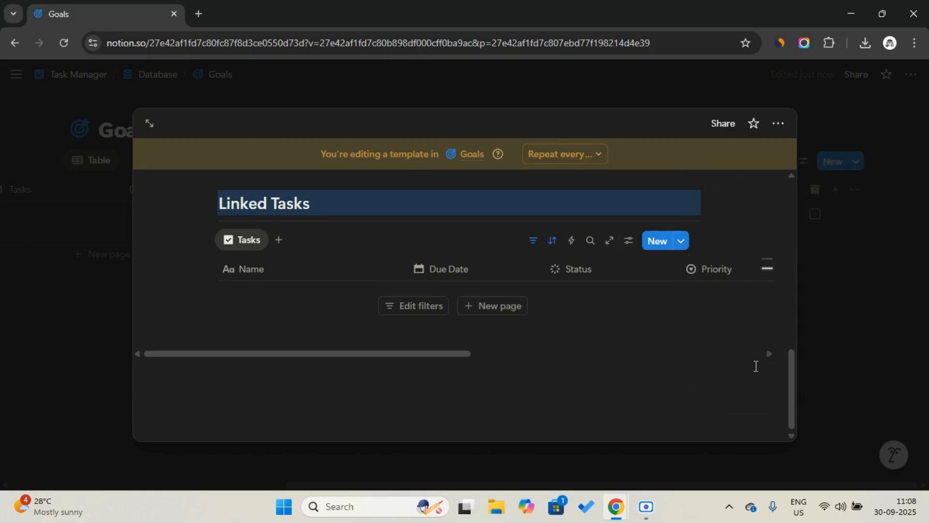
Close the New Goal template and open the Tasks database from the Database page.
left_click(844, 339)
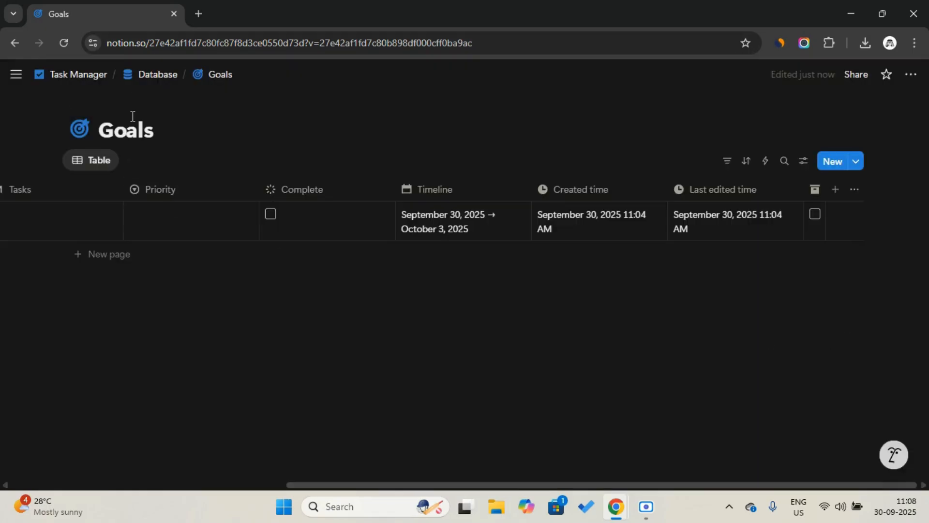
left_click(151, 76)
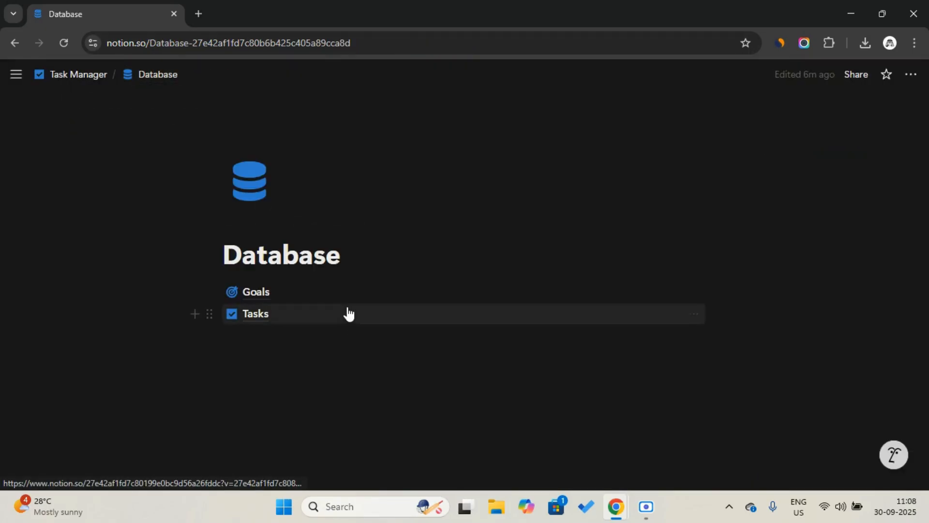
left_click(348, 314)
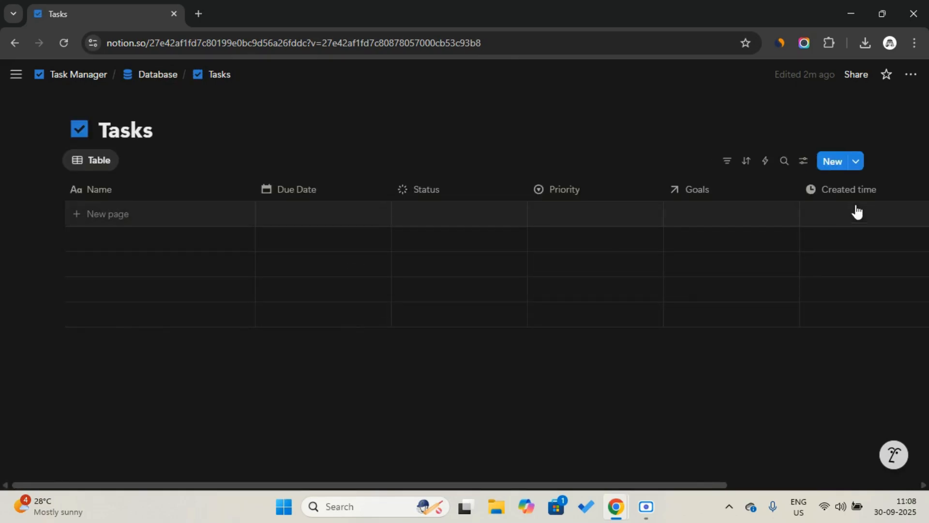
Create a new template in the Tasks database and title it "New Task".
left_click(856, 162)
left_click(805, 233)
key("Caps_Lock")
type("New")
key("Caps_Lock")
type("T")
key("Caps_Lock")
type("ask")
Give the New Task template a checkbox icon from the icon set instead of an emoji.
left_click(330, 190)
left_click(245, 241)
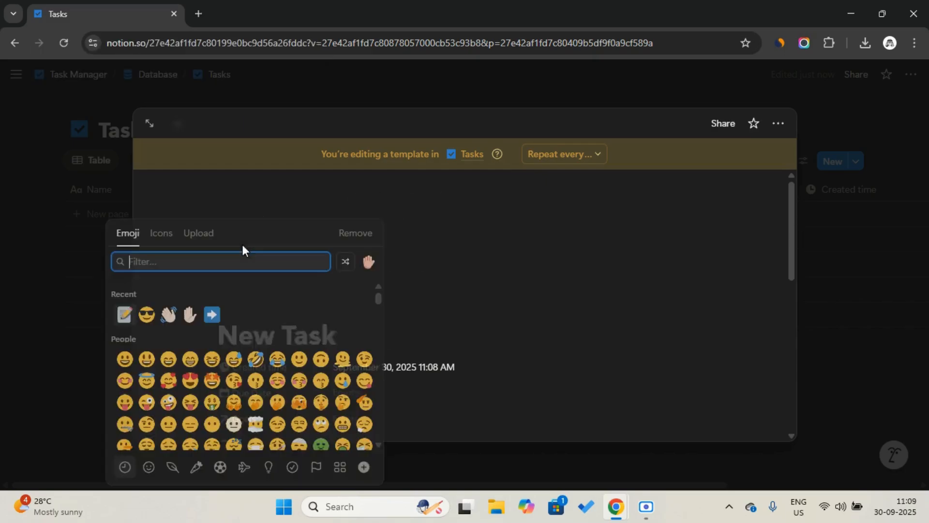
left_click(163, 233)
left_click(128, 314)
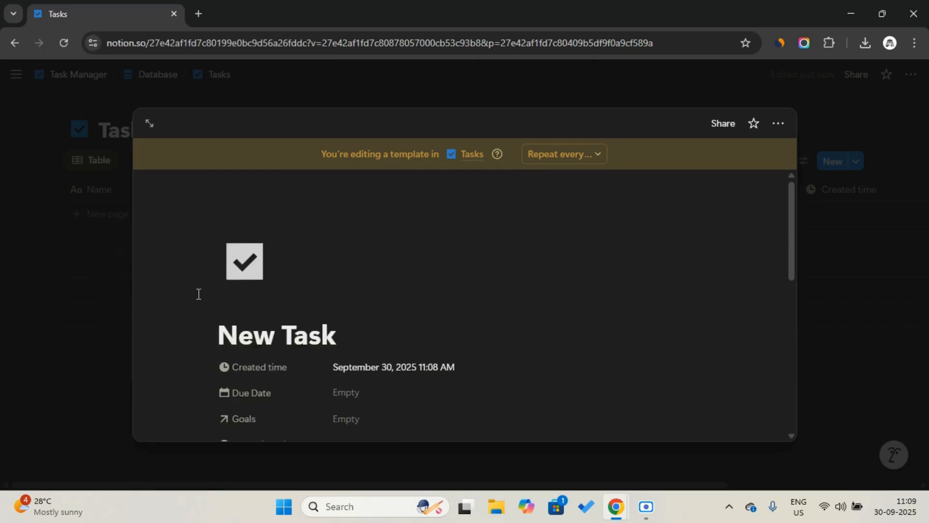
Reorder the template's properties to Goals, Due Date, Priority, Status, Created time, Last edited time.
scroll(199, 294, "down", 3)
left_click_drag(261, 200, 262, 341)
left_click_drag(262, 247, 266, 338)
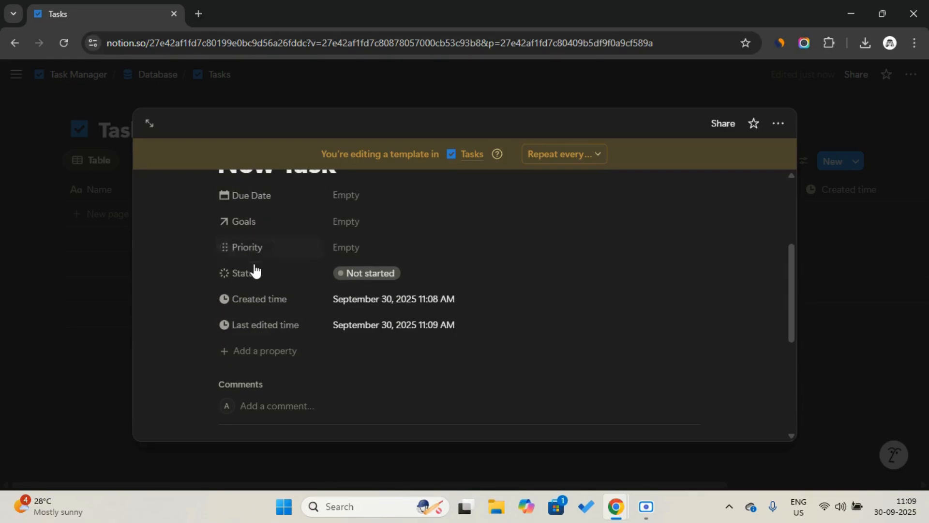
left_click_drag(262, 207, 257, 251)
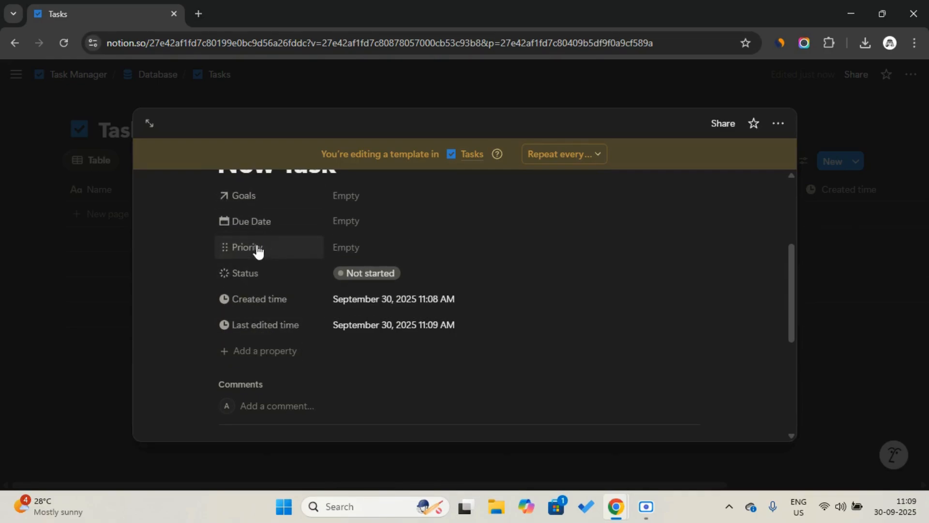
Edit the Status property so that it is shown as a checkbox.
scroll(178, 286, "down", 1)
left_click(241, 213)
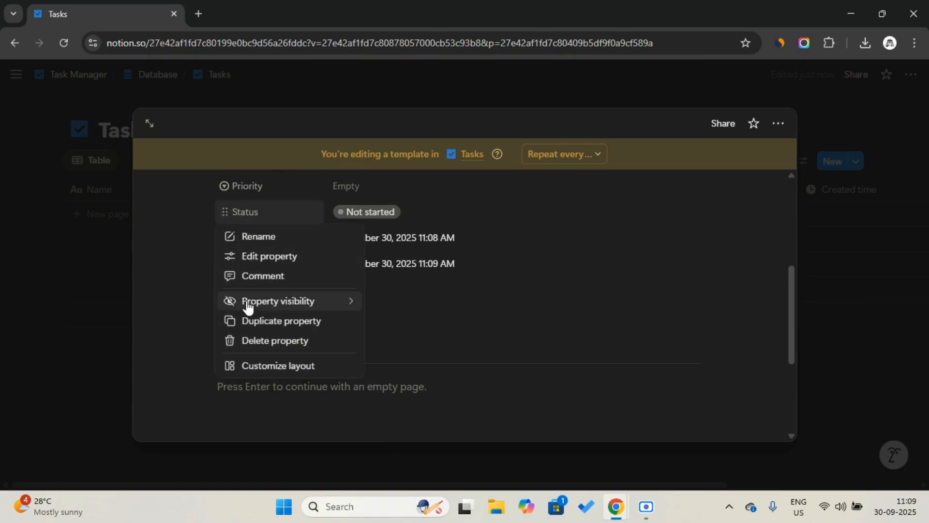
left_click(272, 256)
left_click(365, 432)
left_click(351, 451)
key("Escape")
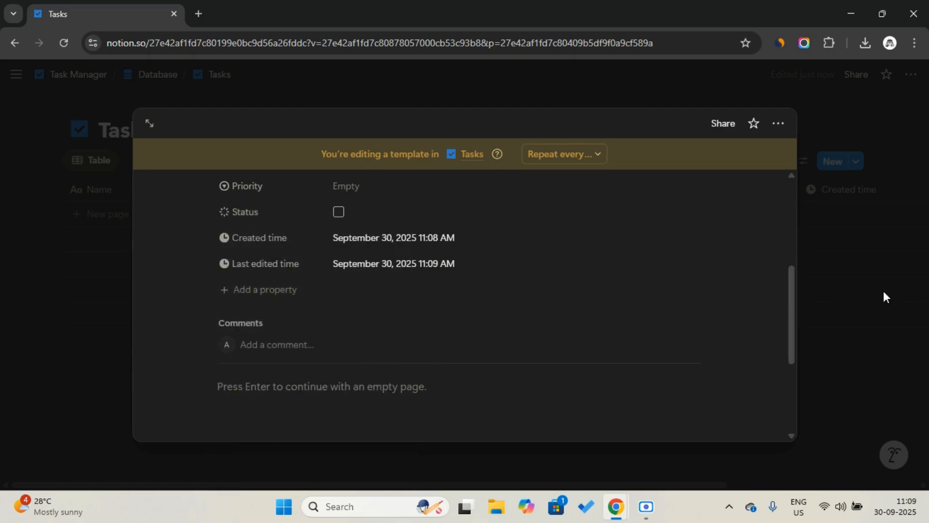
Add the heading "Write your heading 1" to the body of the New Task template.
scroll(620, 367, "down", 2)
left_click(560, 306)
type("/h")
key("Return")
key("Caps_Lock")
type("H")
key("BackSpace")
type("W")
key("Caps_Lock")
type("rite yo")
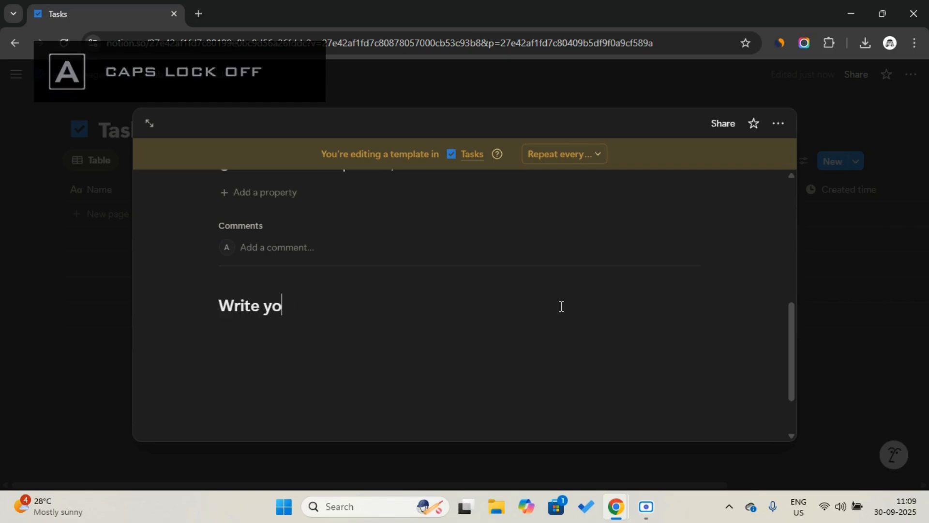
type("ur h")
Add the text line "Write something related to heading 1" below the heading.
key("Return")
type("W")
key("Caps_Lock")
type("rite something related to heading 1")
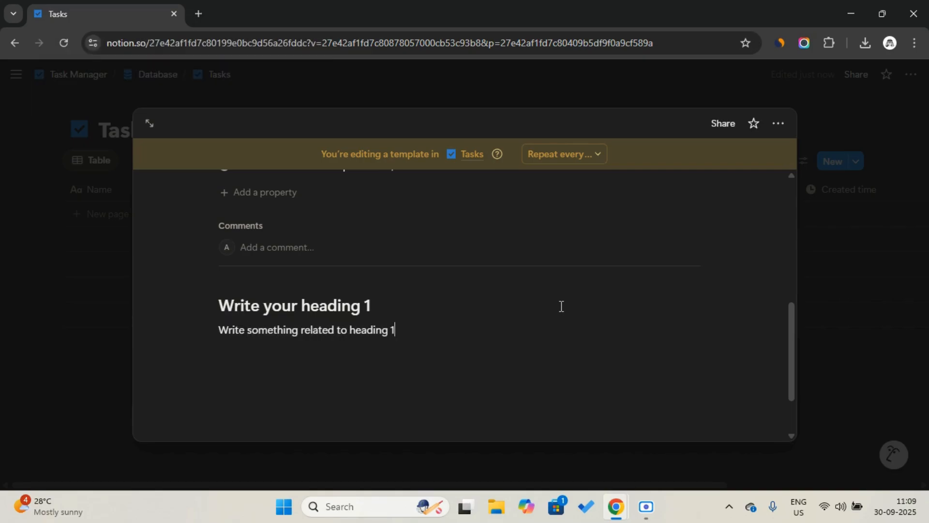
Add a second heading, "Linked Goals", below the text, leaving a blank line between them.
key("Return")
key("Return")
type("/h")
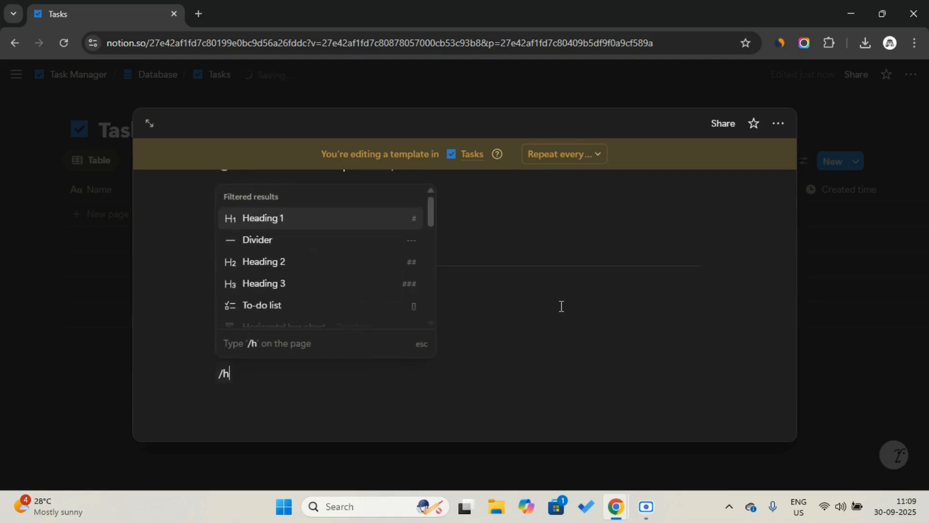
key("Return")
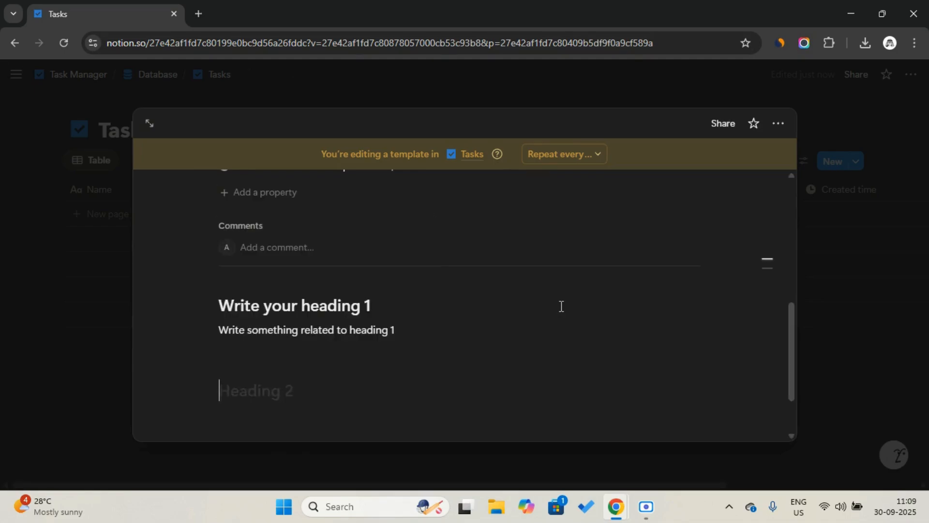
type("l")
key("BackSpace")
key("Caps_Lock")
type("L")
key("Caps_Lock")
type("in")
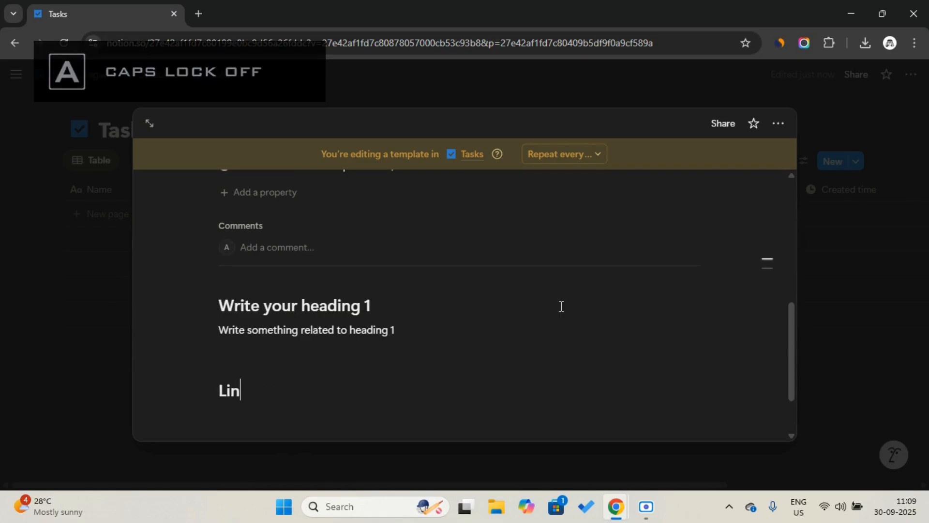
key("Caps_Lock")
type("G")
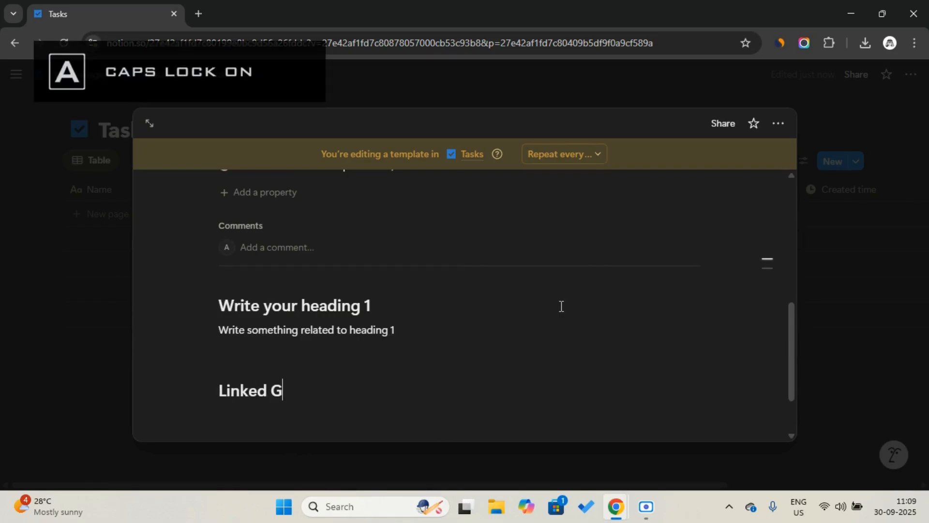
key("Caps_Lock")
type("a")
key("BackSpace")
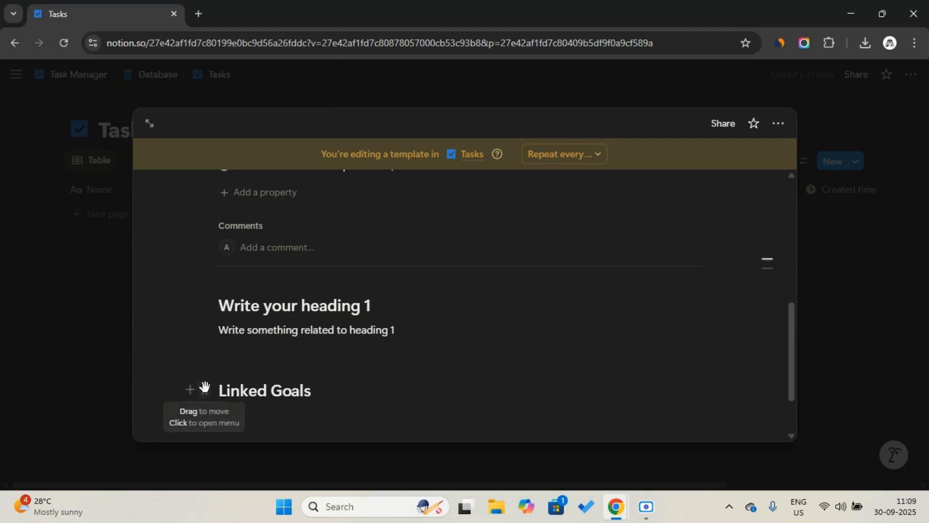
Give the Linked Goals heading a blue background and insert a divider below it.
left_click(204, 389)
mouse_move(149, 291)
left_click(278, 166)
type("/div")
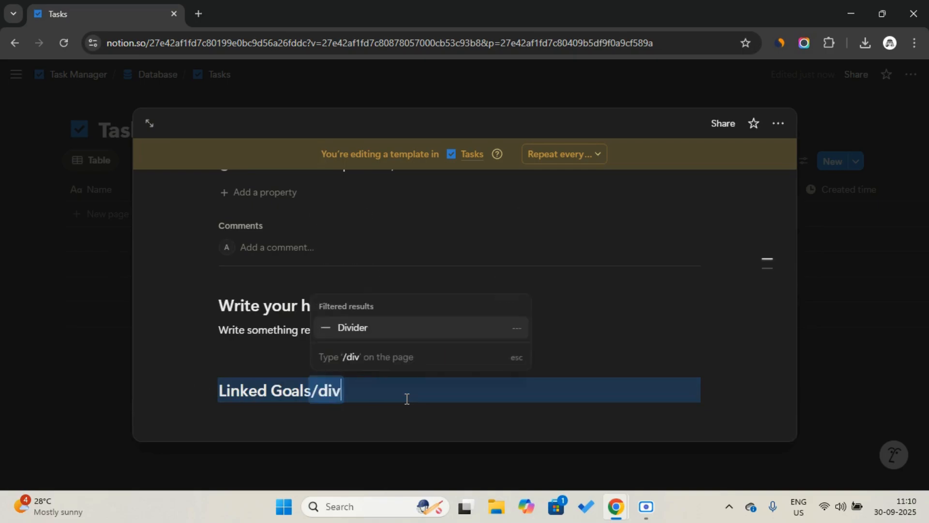
key("Return")
Insert a linked view of the Goals data source below the divider, using its existing Table view.
type("/linked")
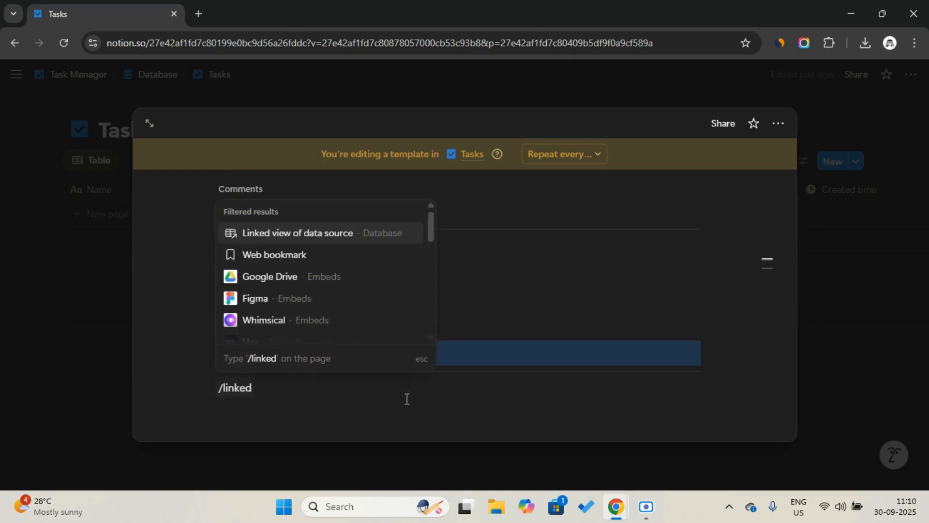
key("Return")
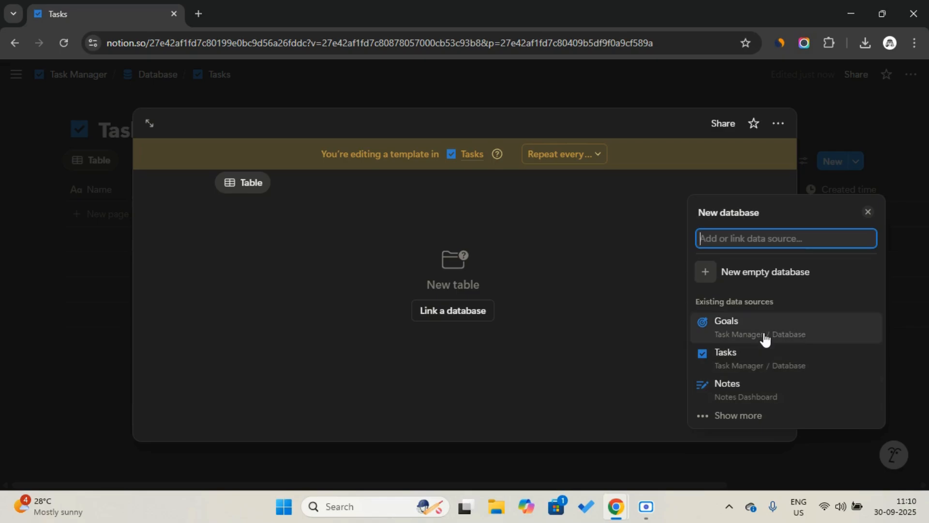
left_click(764, 334)
left_click(760, 290)
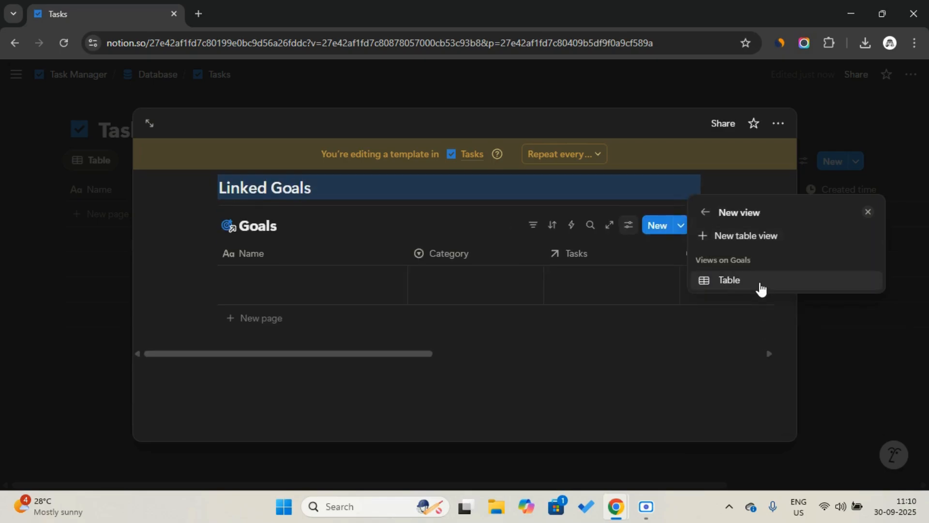
Change the linked Goals view to the Gallery layout with card preview set to None.
left_click(771, 204)
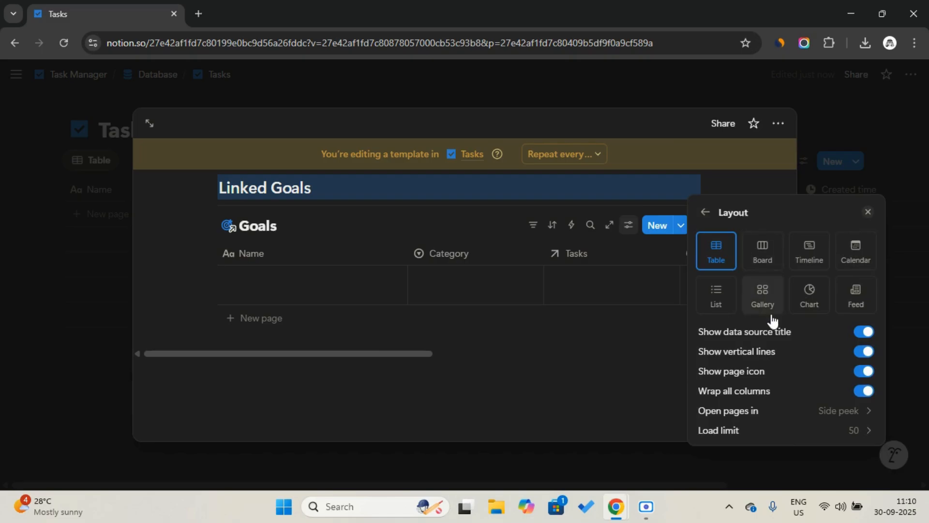
left_click(768, 306)
left_click(777, 351)
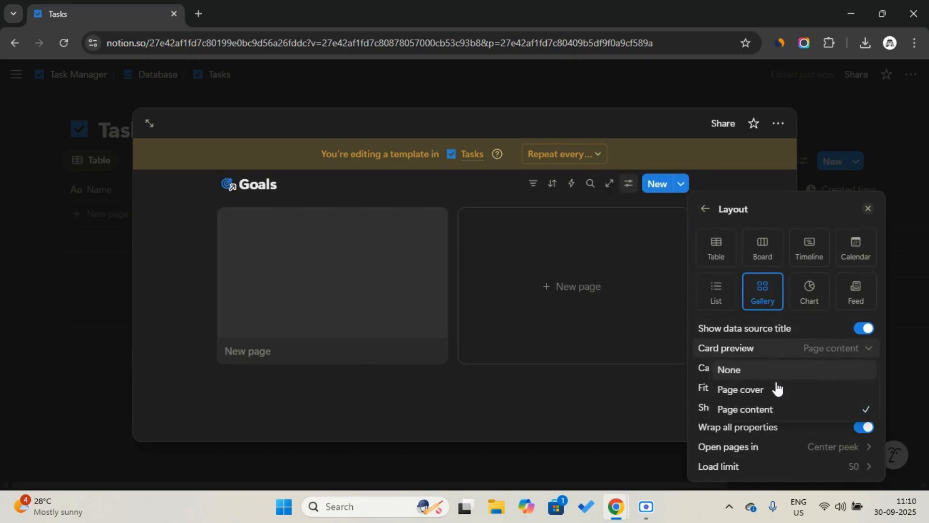
left_click(773, 373)
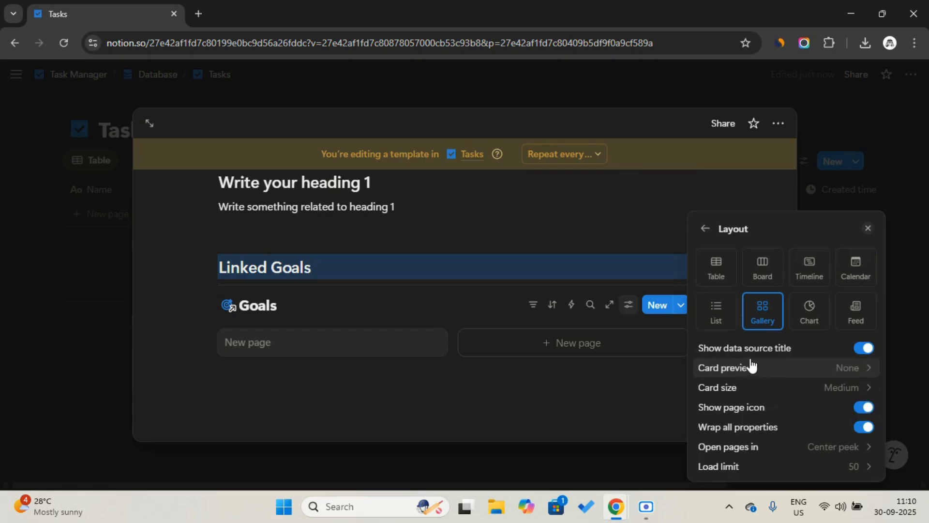
Show the Category, Complete and Timeline properties on the gallery cards and move Timeline above Complete.
left_click(710, 232)
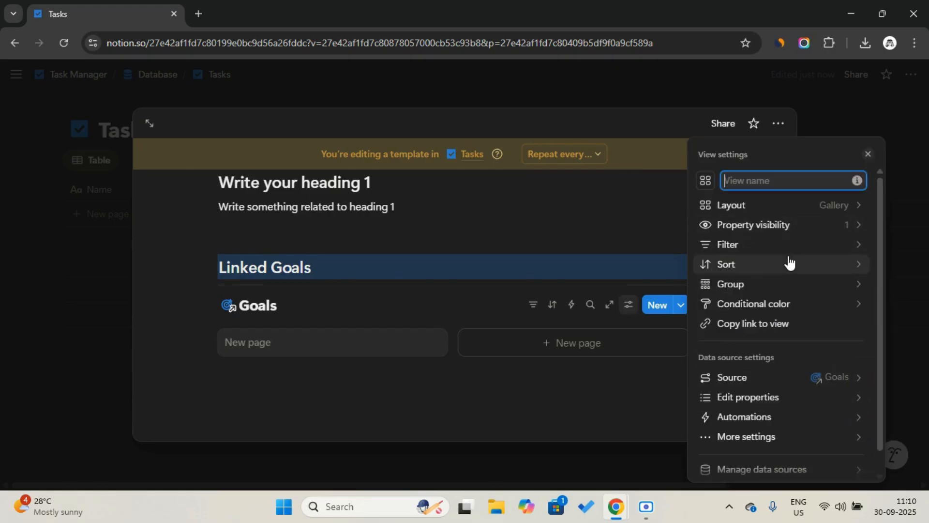
left_click(785, 228)
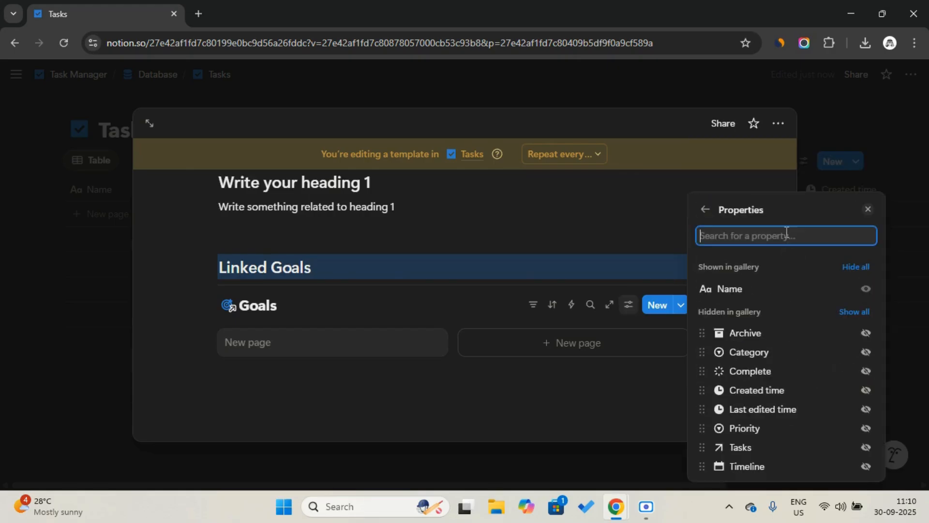
left_click(866, 352)
left_click(866, 371)
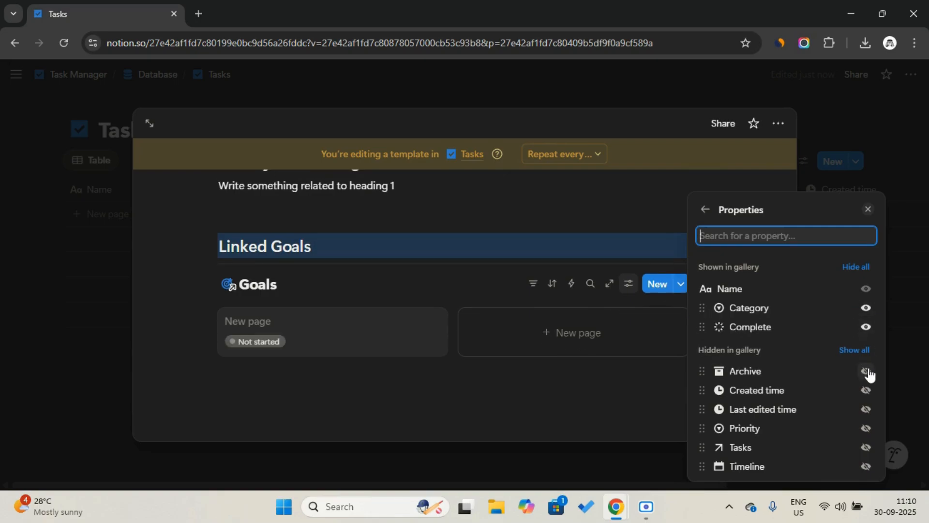
left_click(866, 466)
left_click_drag(790, 342, 784, 310)
Filter the linked Goals view to pages where Archive is Unchecked and Tasks contains New Task.
left_click(564, 286)
left_click(542, 269)
left_click(556, 308)
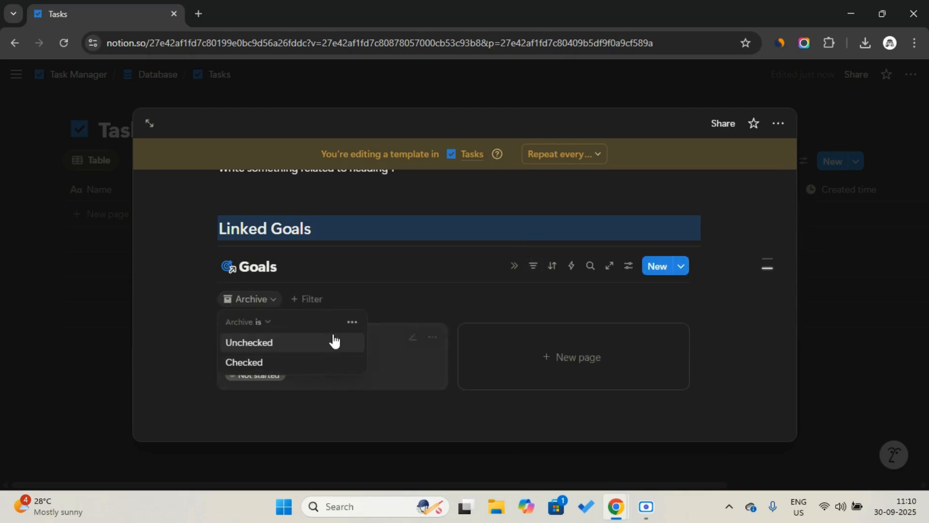
left_click(333, 341)
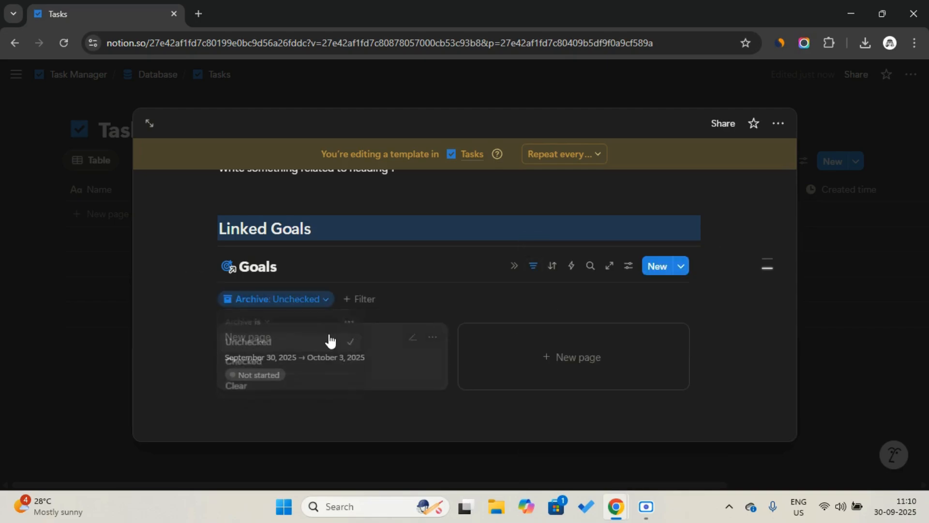
left_click(362, 300)
left_click(379, 228)
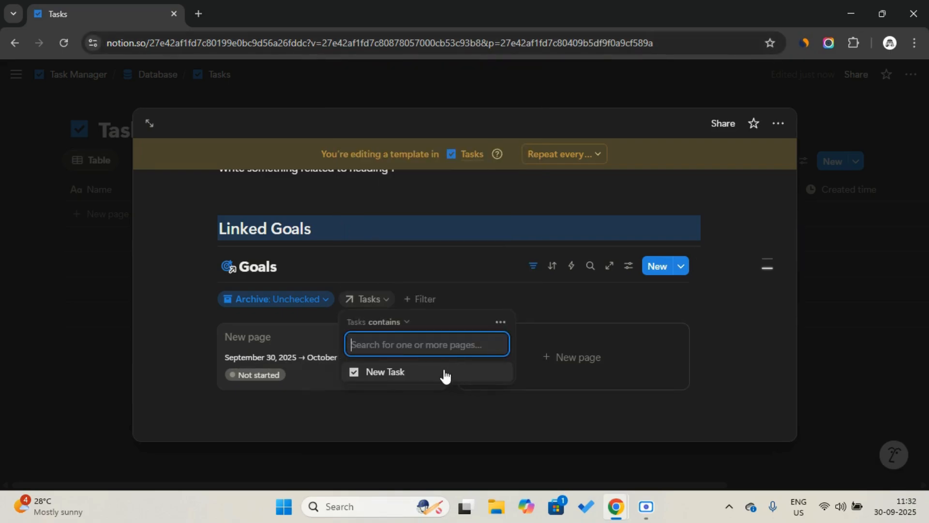
left_click(444, 376)
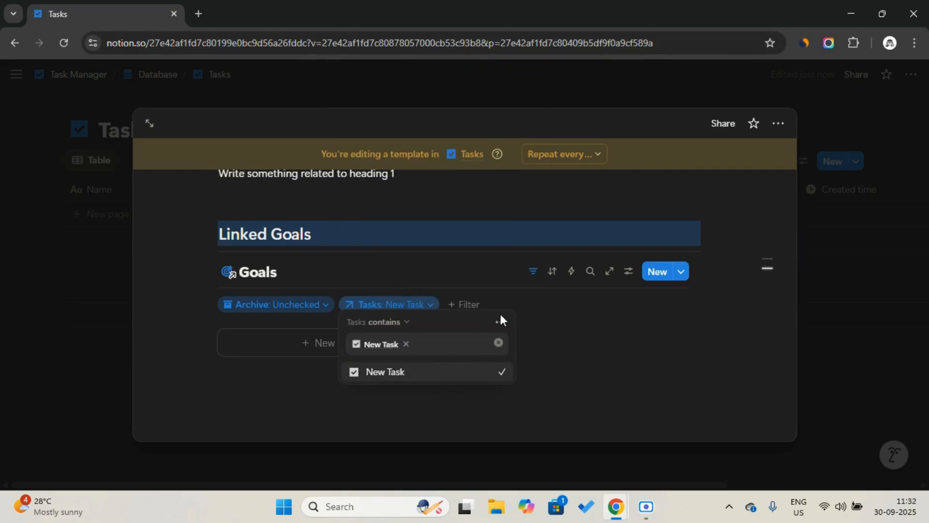
left_click(478, 307)
left_click(474, 308)
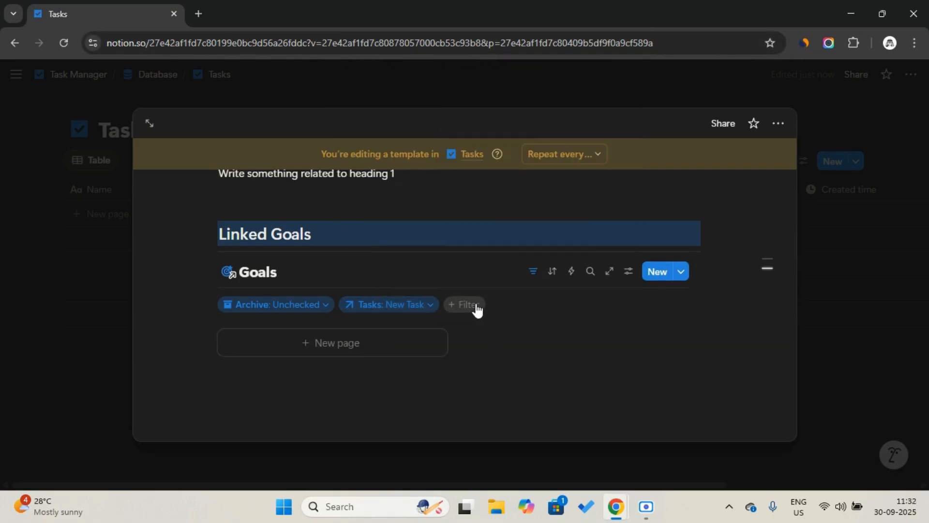
Add a sort to the linked Goals view, choose its order, and collapse the filter and sort bar.
left_click(556, 273)
left_click(593, 202)
left_click(381, 364)
left_click(392, 407)
left_click(532, 305)
Hide the database title of the linked Goals gallery.
left_click(304, 304)
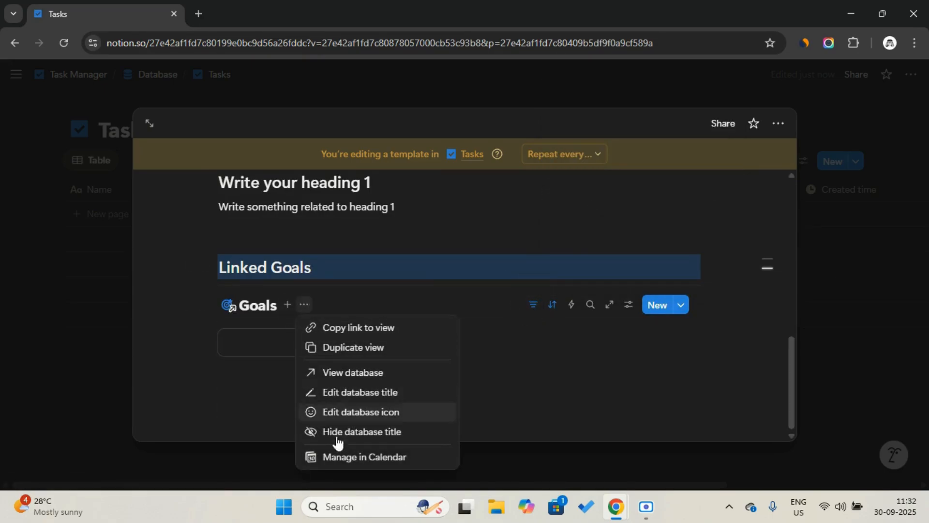
left_click(345, 431)
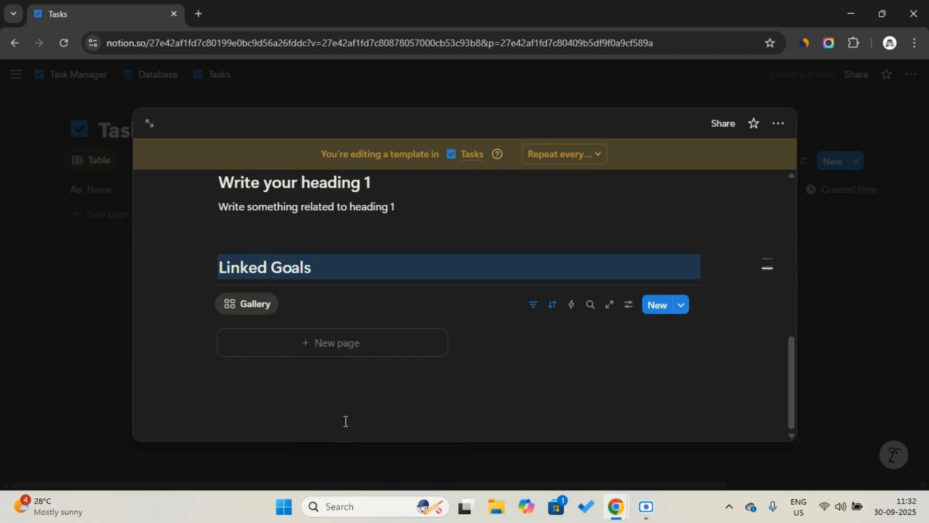
left_click(253, 306)
left_click(409, 279)
scroll(413, 284, "up", 5)
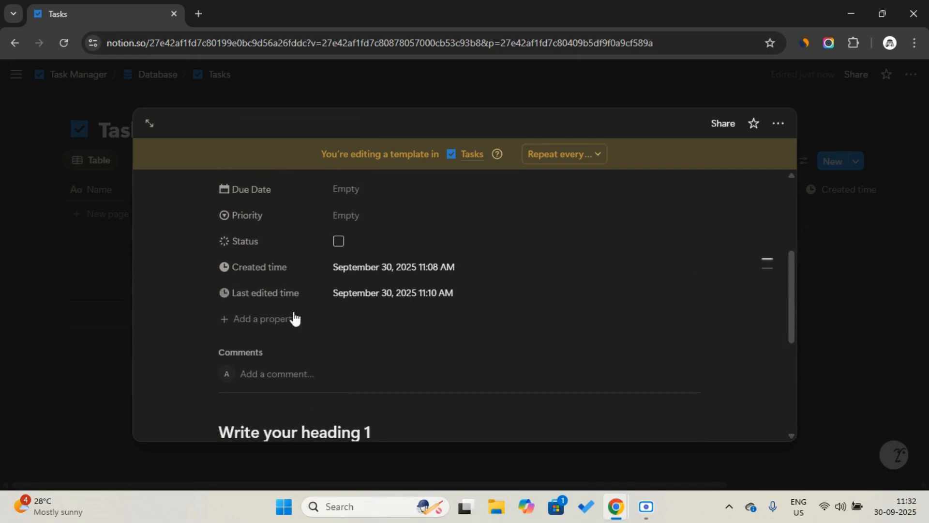
left_click(260, 318)
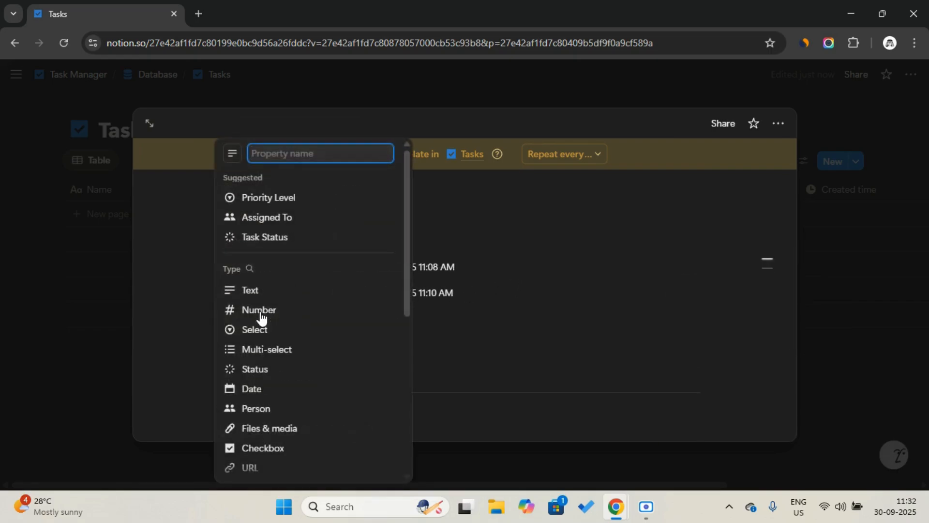
scroll(260, 319, "down", 5)
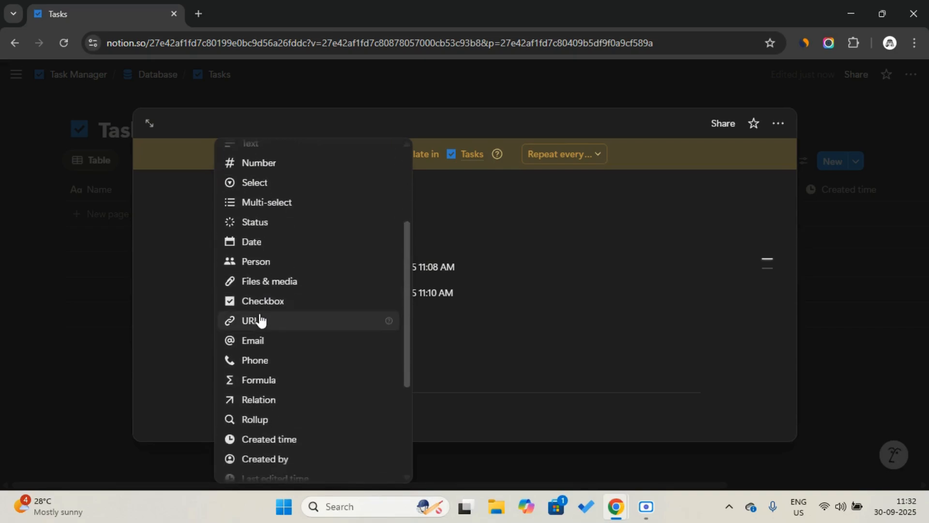
left_click(866, 297)
Close the New Task template and return to the Database page.
left_click(867, 297)
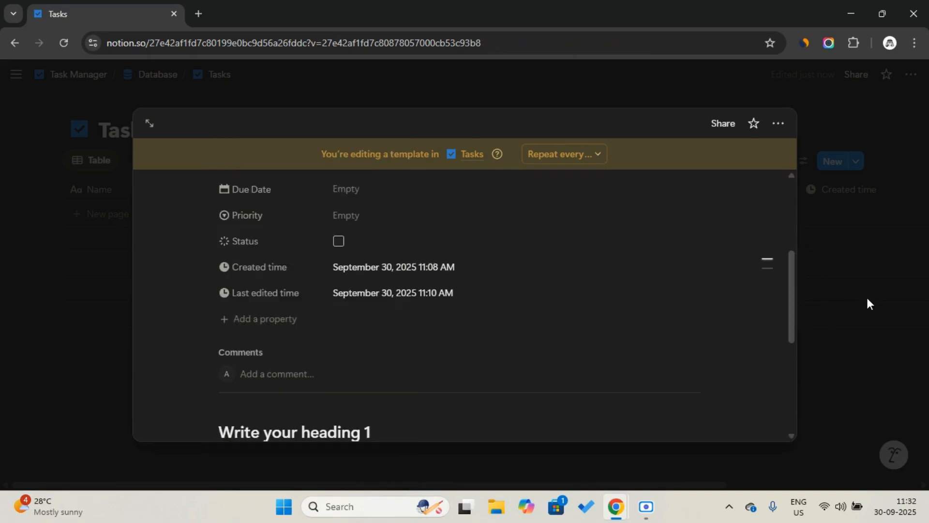
left_click(138, 84)
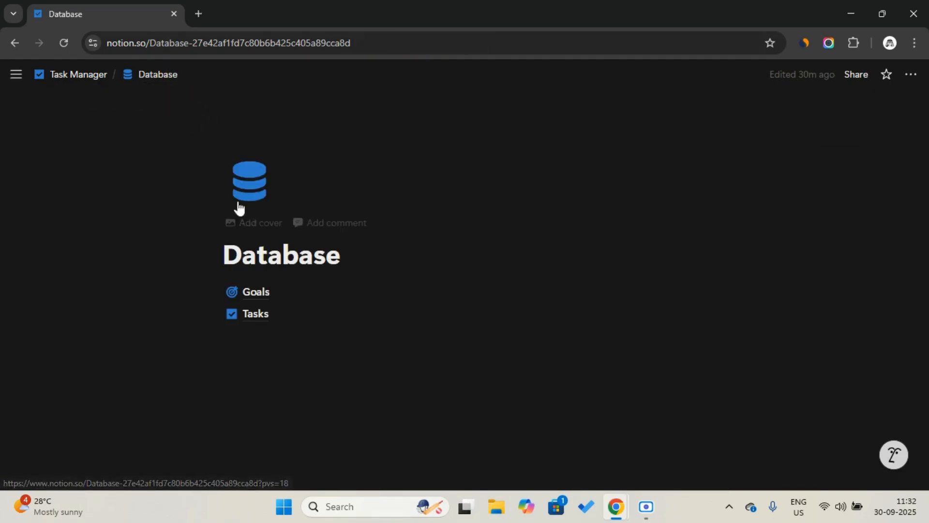
Open the Goals database and add a Rollup property at the end of the table.
left_click(280, 300)
scroll(394, 249, "right", 8)
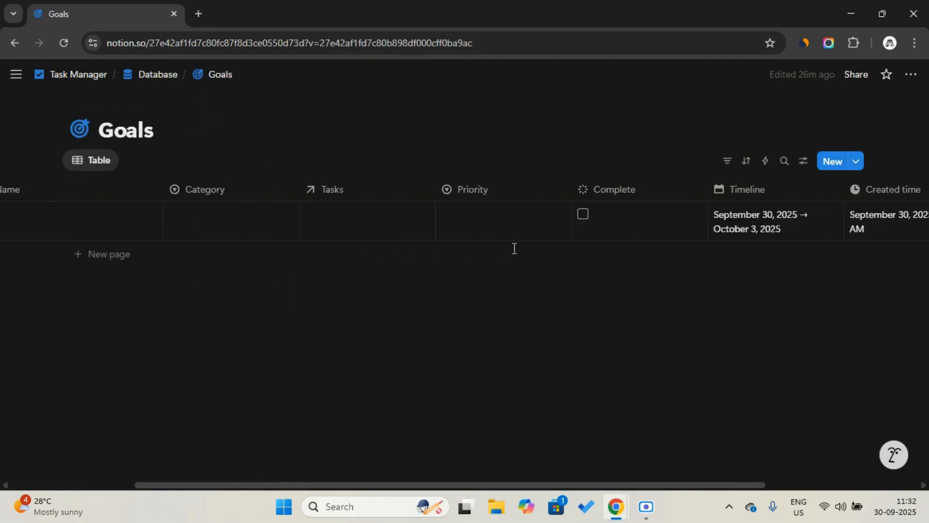
left_click(832, 196)
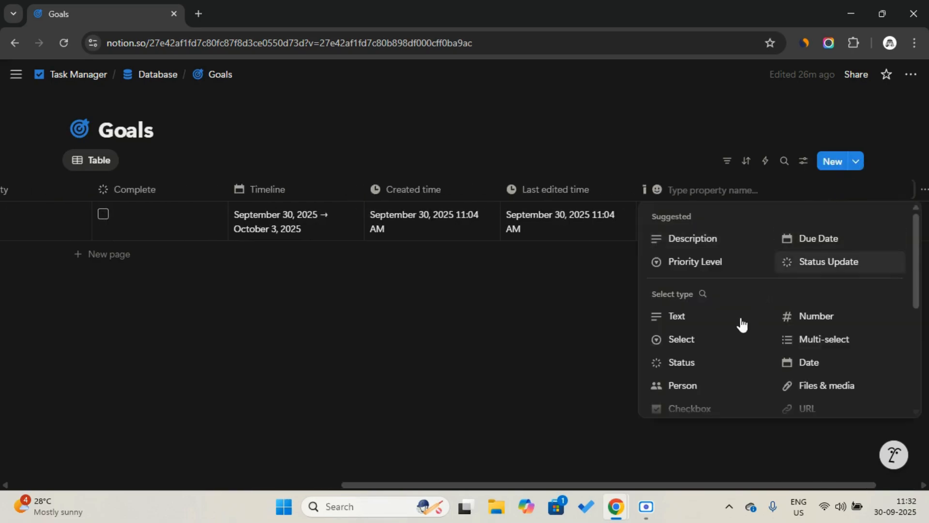
scroll(719, 342, "down", 3)
left_click(802, 337)
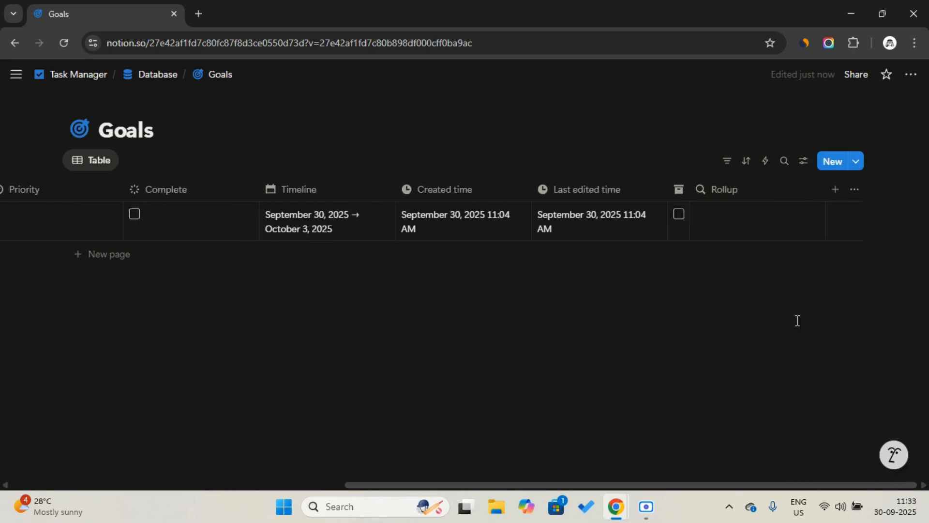
Rename the new rollup property in Goals as Progress Bar.
left_click(738, 196)
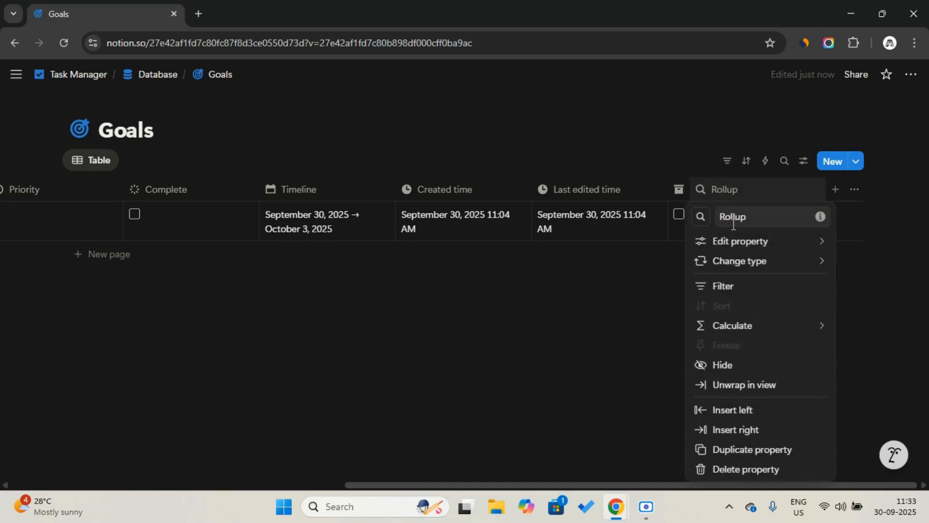
double_click(735, 217)
key("Caps_Lock")
key("Caps_Lock")
key("Caps_Lock")
type("P")
key("Caps_Lock")
type("rogres")
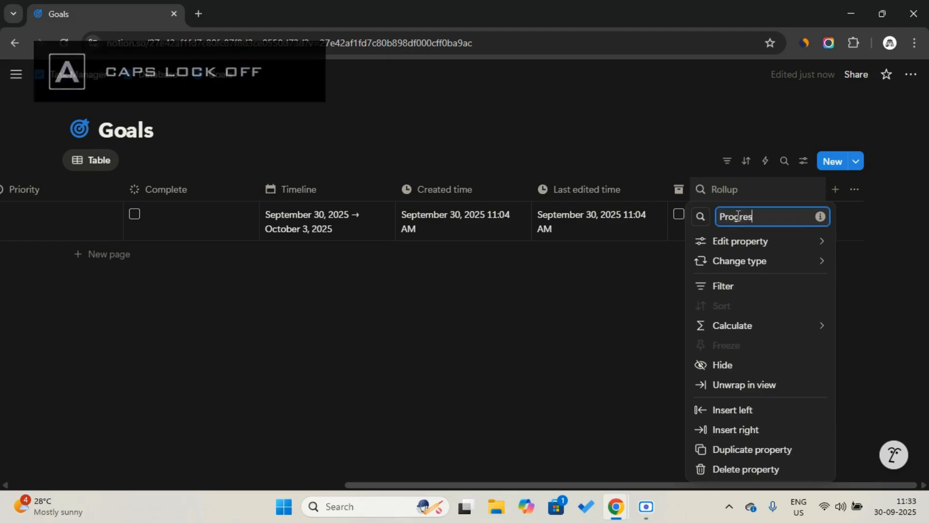
type("ss")
key("Caps_Lock")
type("B")
key("Caps_Lock")
type("ar")
Configure the Progress Bar rollup with relation Tasks, target property Status, and calculation Percent per group for Complete.
mouse_move(736, 245)
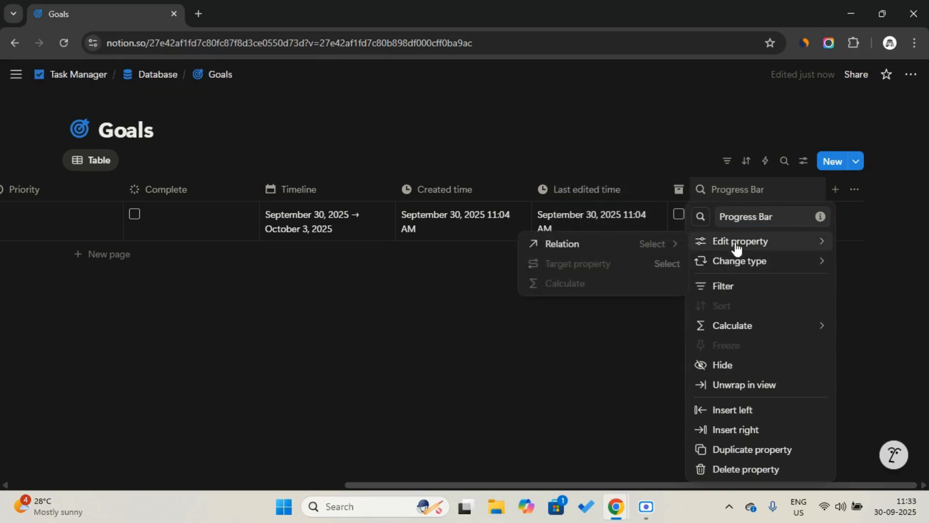
left_click(612, 249)
left_click(581, 270)
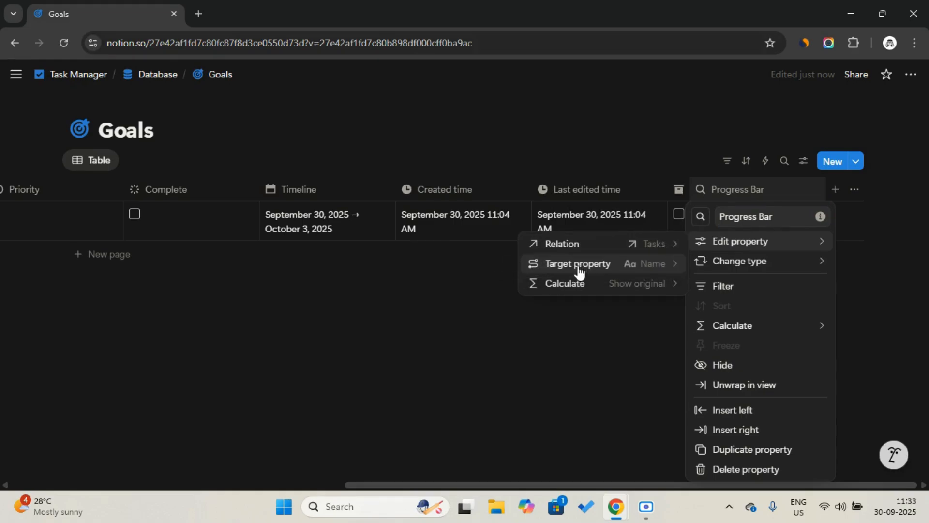
left_click(601, 271)
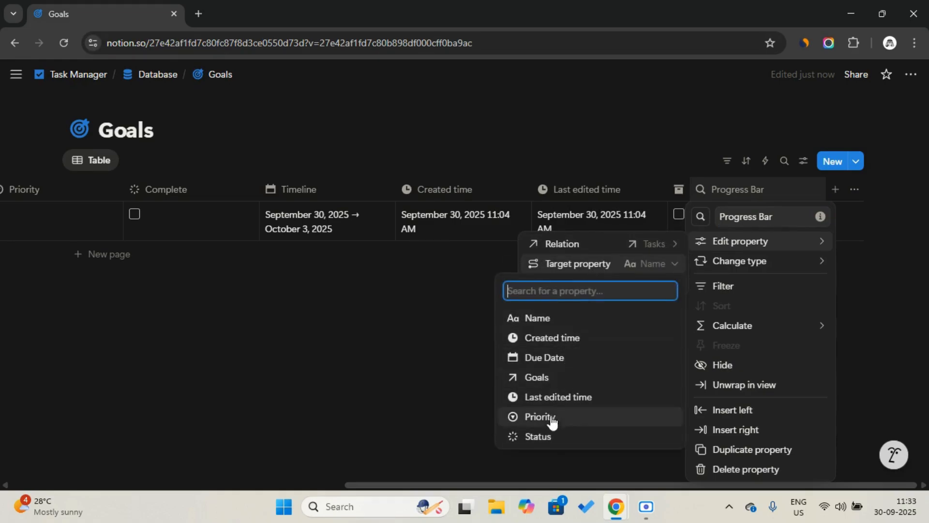
left_click(551, 439)
left_click(634, 282)
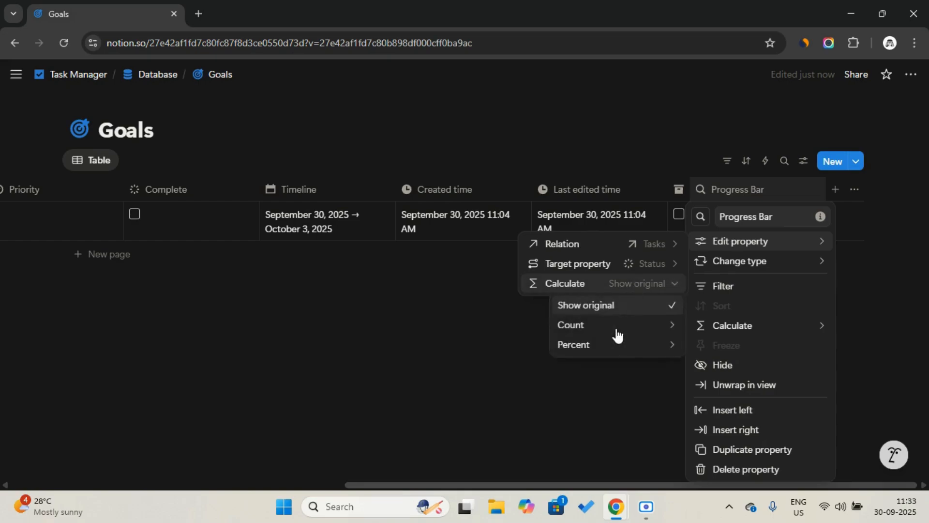
mouse_move(610, 353)
left_click(694, 353)
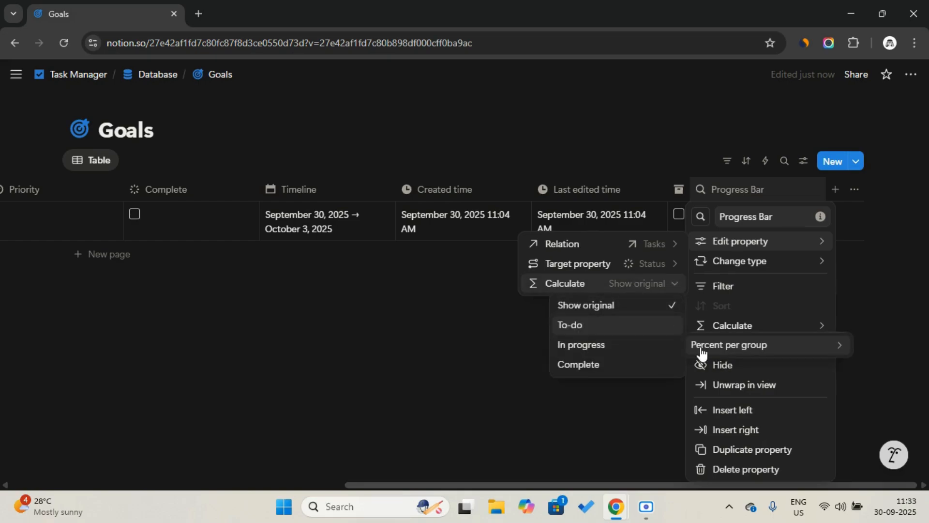
left_click(608, 367)
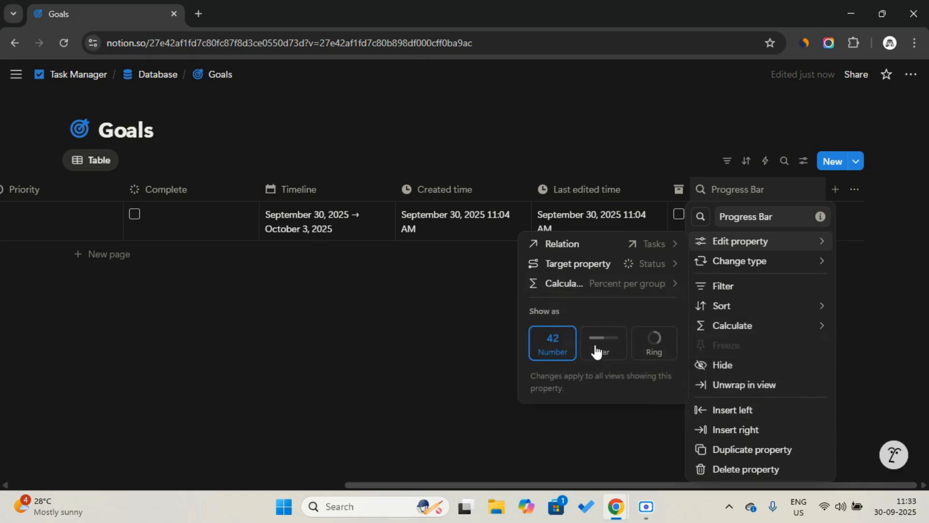
Show the Progress Bar property as a Blue bar and move its column directly after Timeline.
left_click(596, 349)
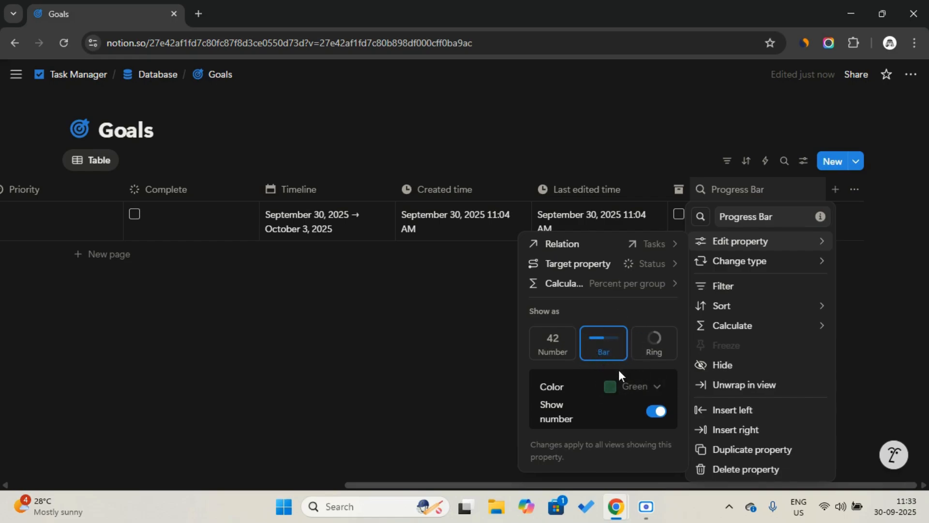
left_click(629, 385)
left_click(632, 304)
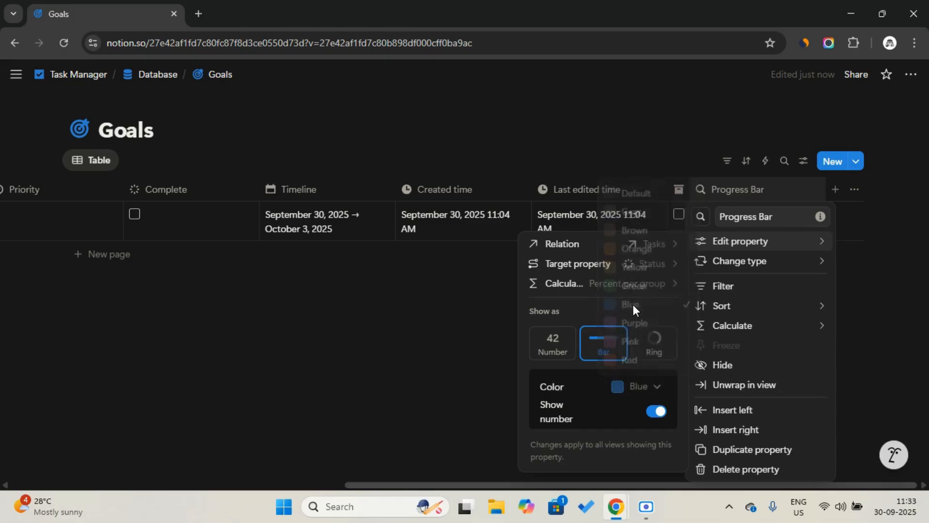
left_click(437, 355)
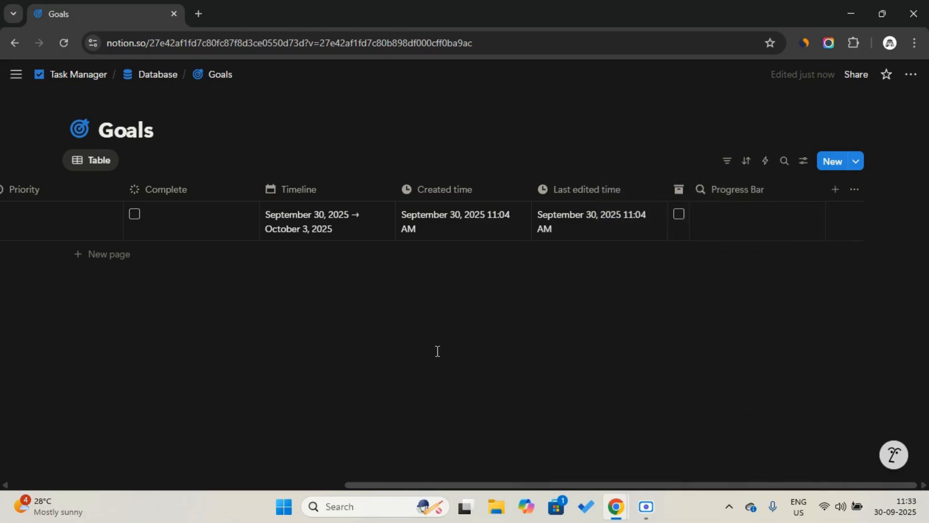
left_click_drag(736, 201, 456, 199)
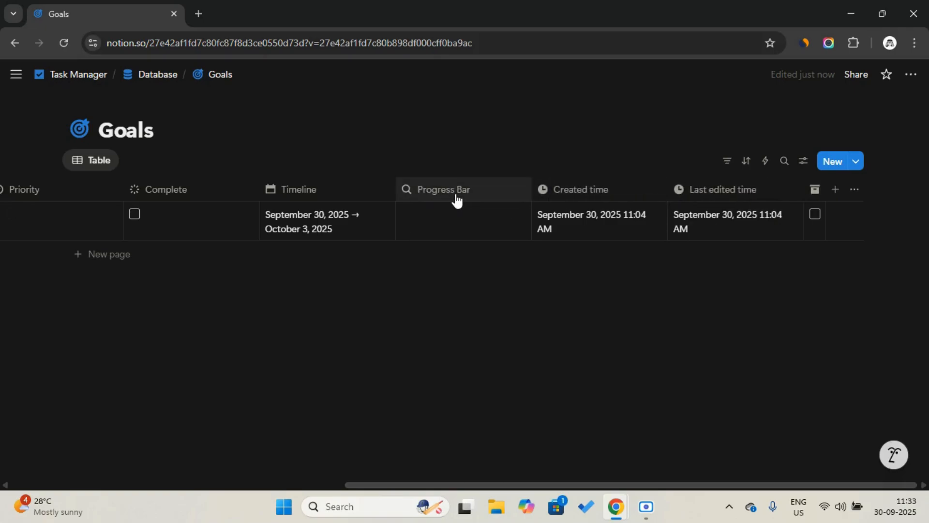
Open the Tasks database and add a task named Reading a book in the first row.
left_click(143, 74)
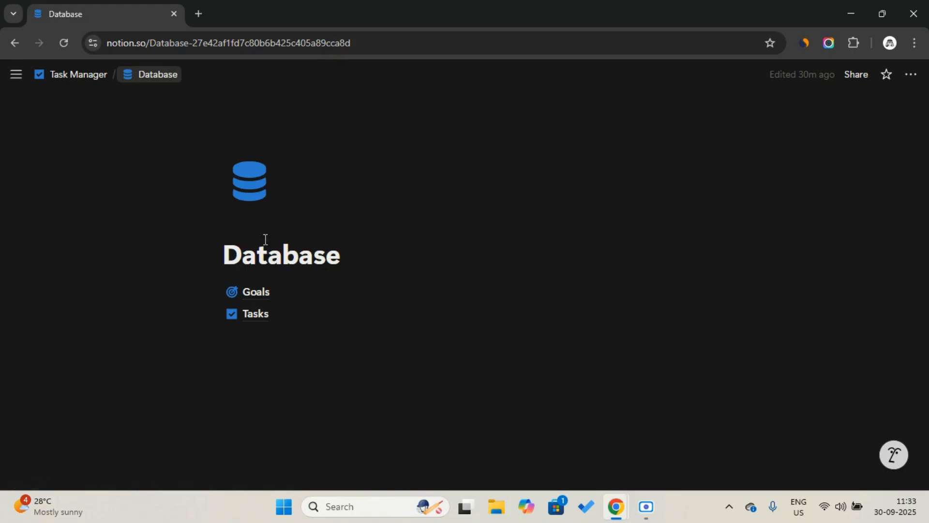
left_click(318, 317)
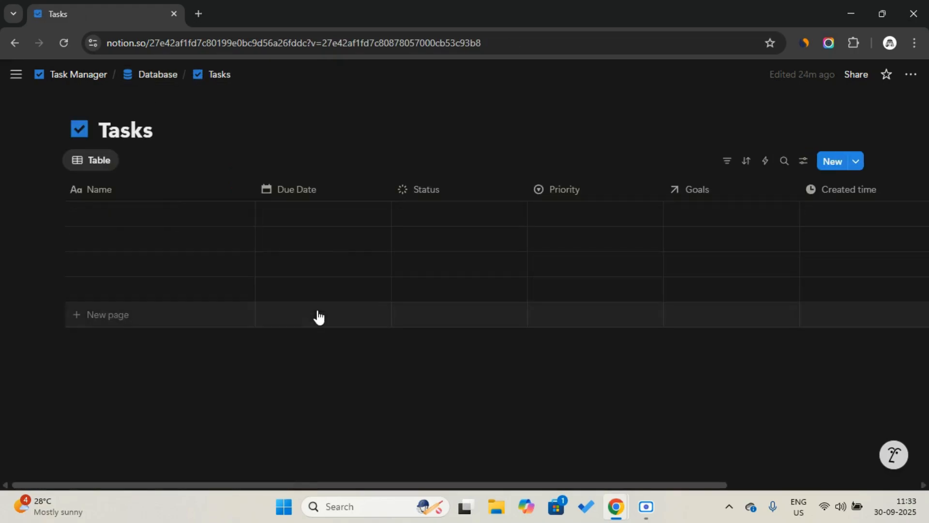
left_click(147, 215)
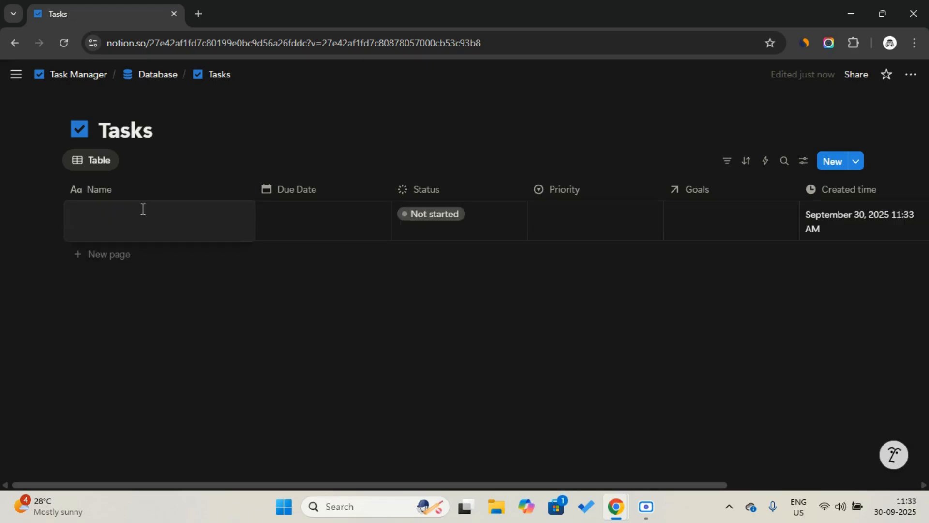
key("Caps_Lock")
type("R")
key("Caps_Lock")
type("eading a book")
key("Escape")
Create a goal named Atomic Habits from the task's Goals relation and link it to Reading a book.
left_click(741, 222)
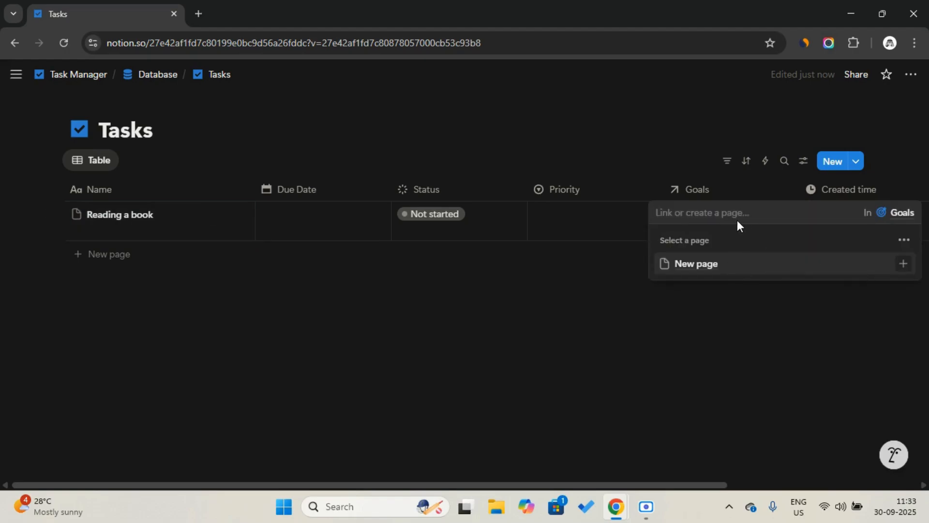
key("Caps_Lock")
key("Caps_Lock")
type("Atomic Habits")
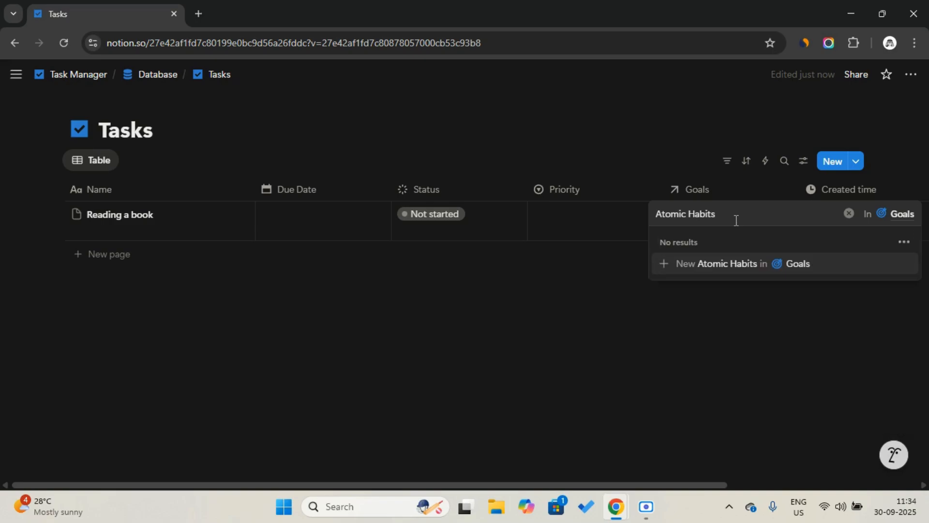
left_click(752, 275)
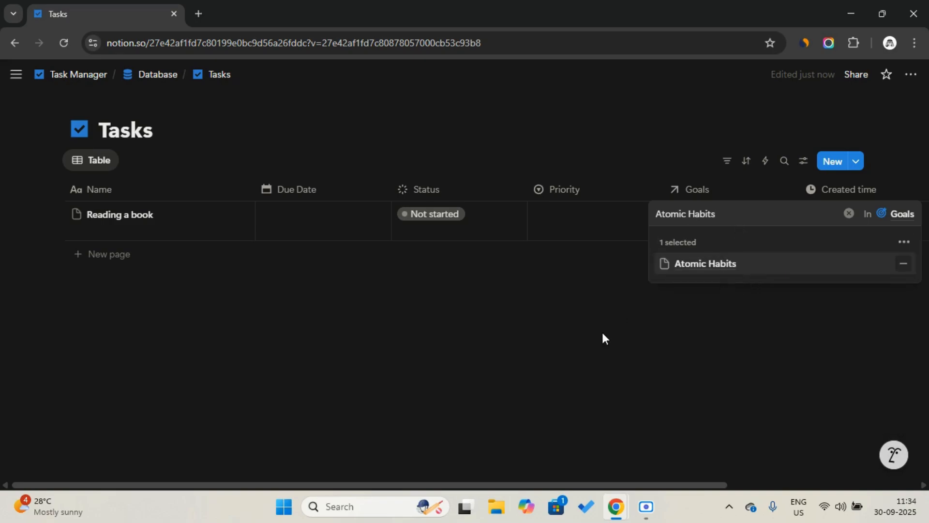
key("Escape")
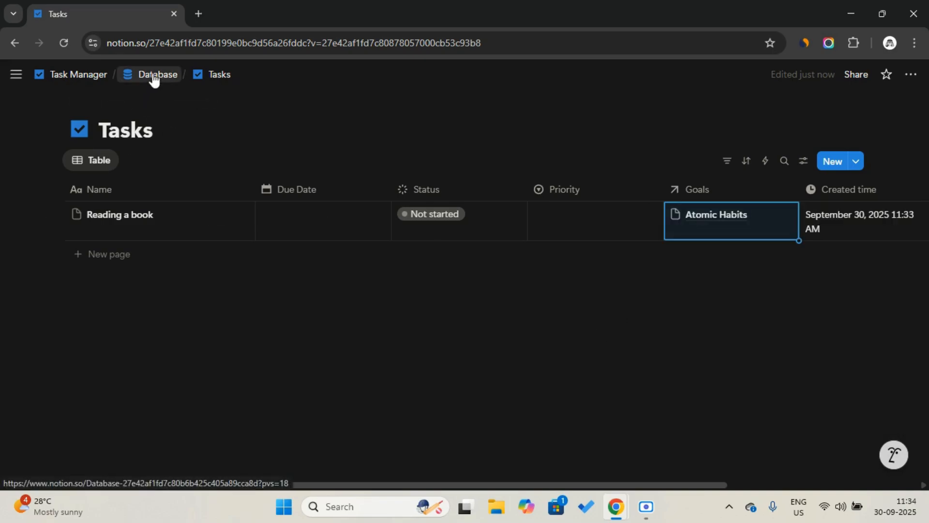
Open the Reading a book page and apply the New Task template to it.
mouse_move(385, 219)
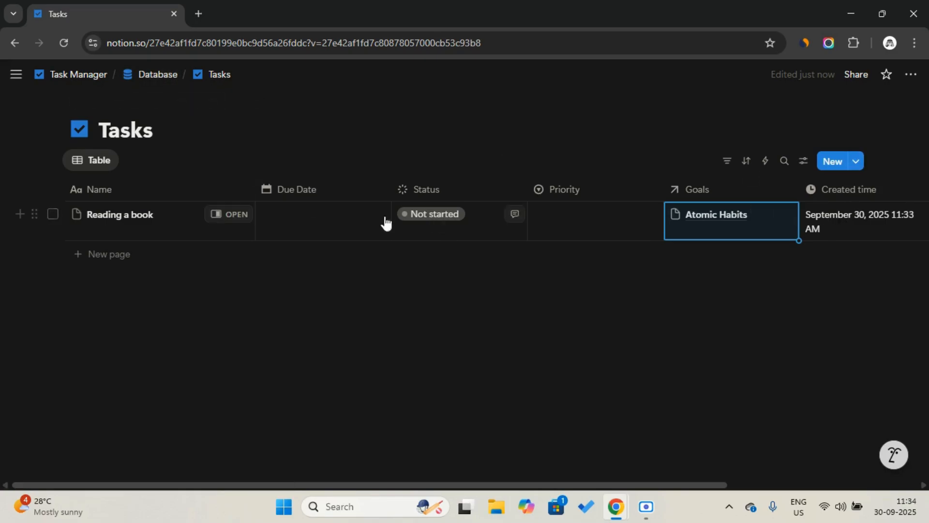
left_click(227, 214)
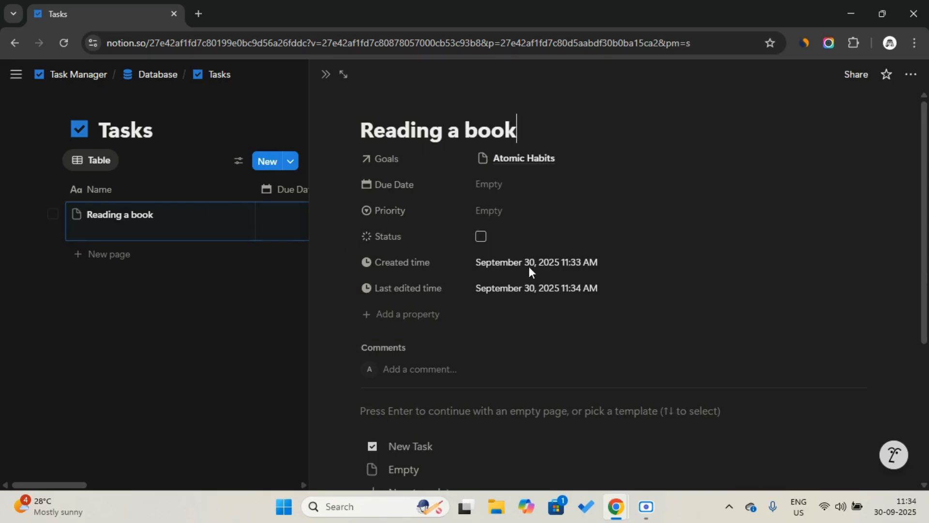
scroll(435, 271, "down", 1)
left_click(504, 387)
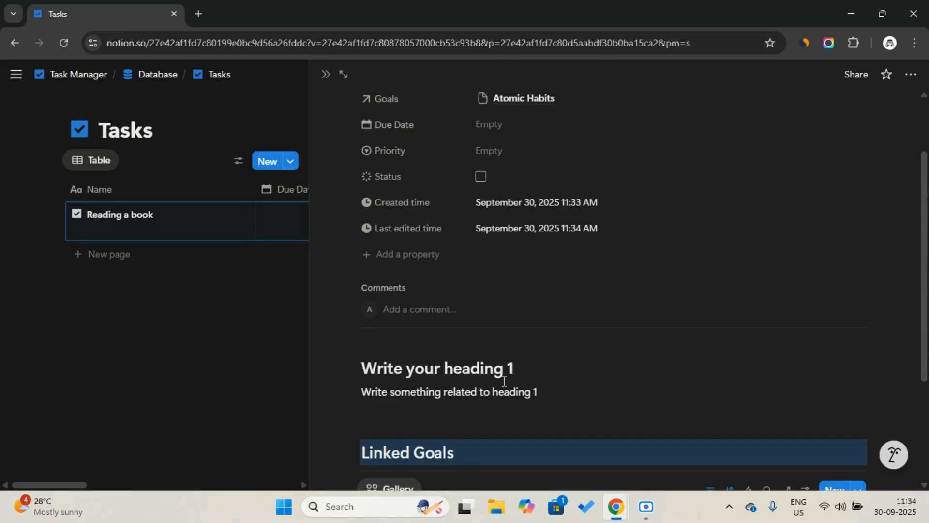
Make the Progress Bar property visible in the Linked Goals gallery of the Reading a book page.
scroll(504, 381, "down", 3)
left_click(402, 339)
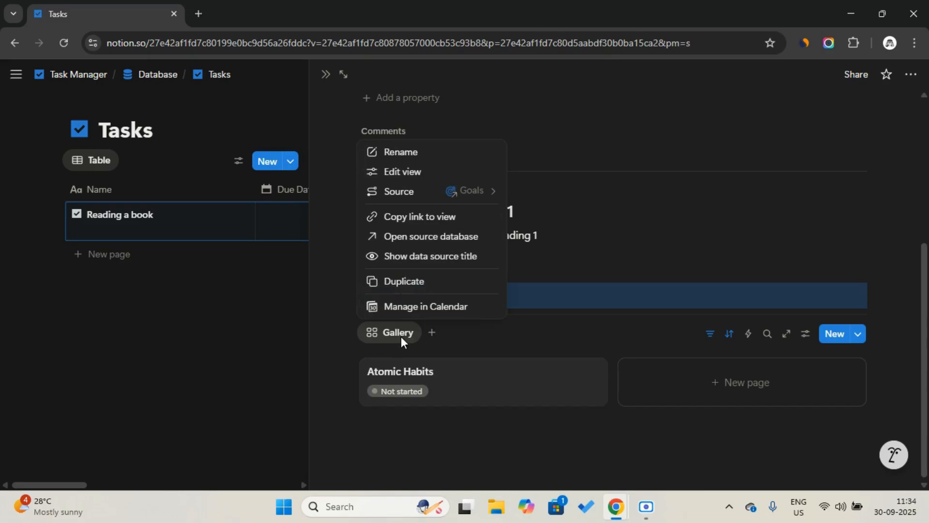
left_click(407, 172)
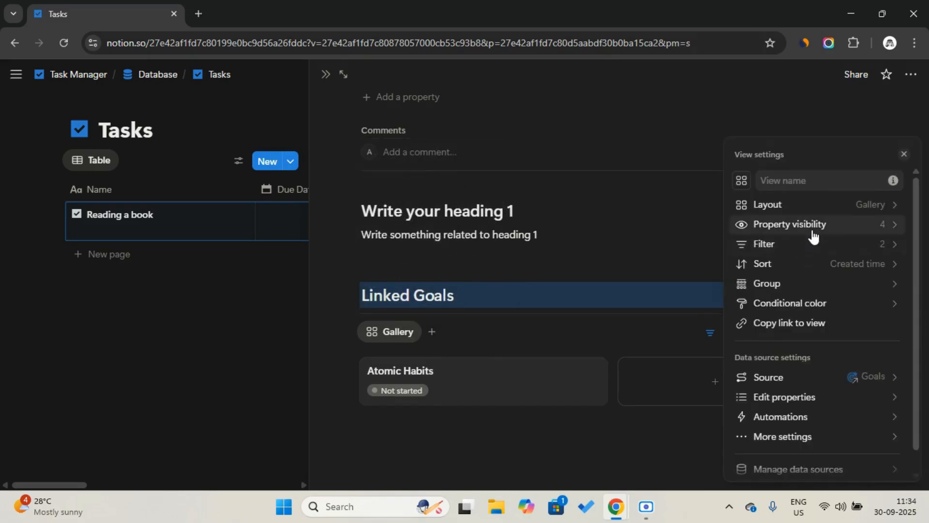
left_click(816, 234)
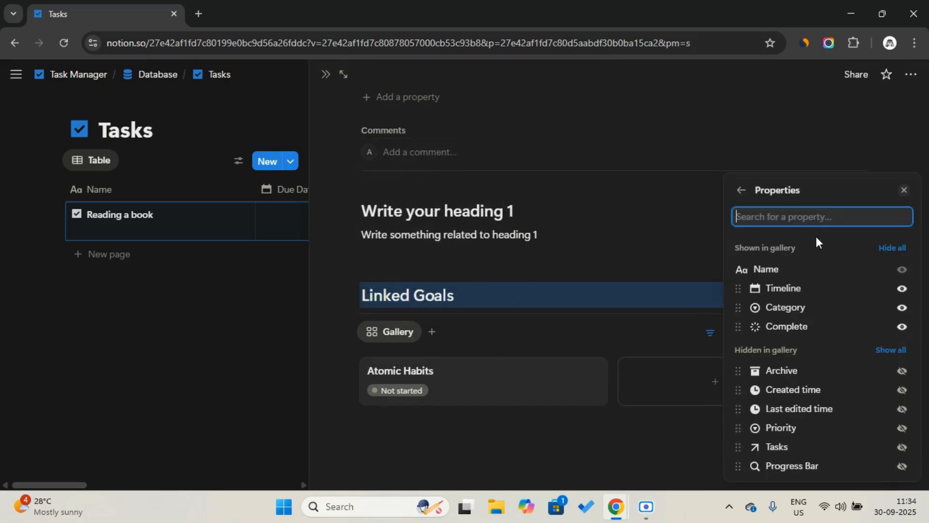
left_click(902, 466)
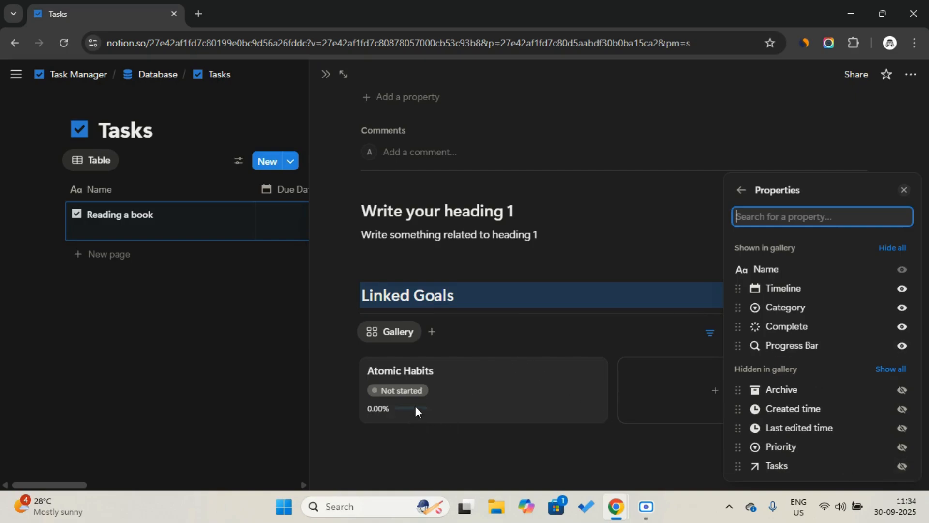
left_click(498, 318)
Check off the task's Status, review the Atomic Habits progress under Linked Goals, and close the page.
scroll(497, 313, "up", 4)
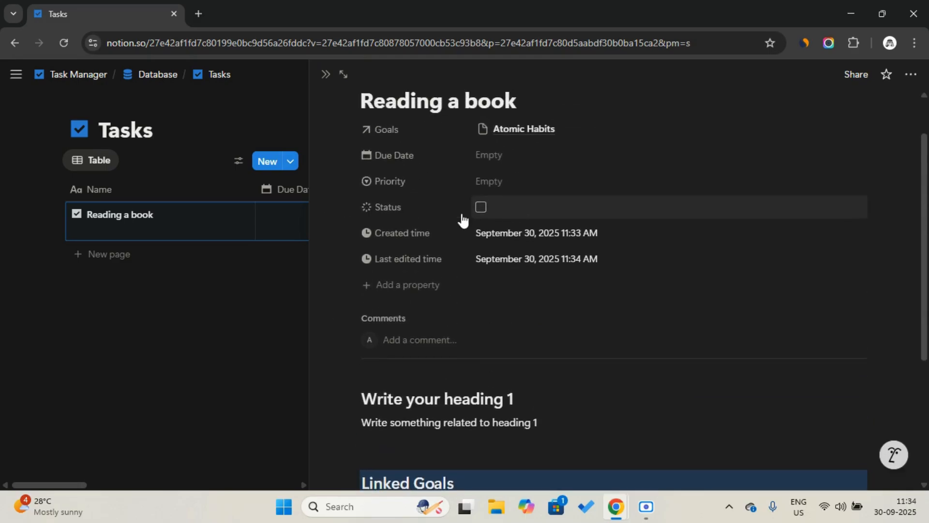
left_click(482, 208)
scroll(429, 394, "down", 4)
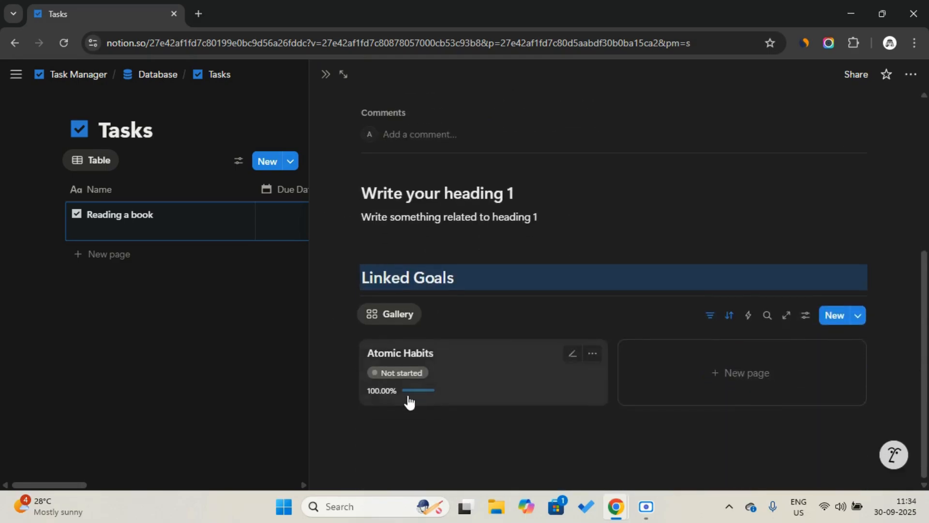
left_click(325, 74)
Set the New Task template as the default for all views in the Tasks database.
scroll(718, 247, "right", 4)
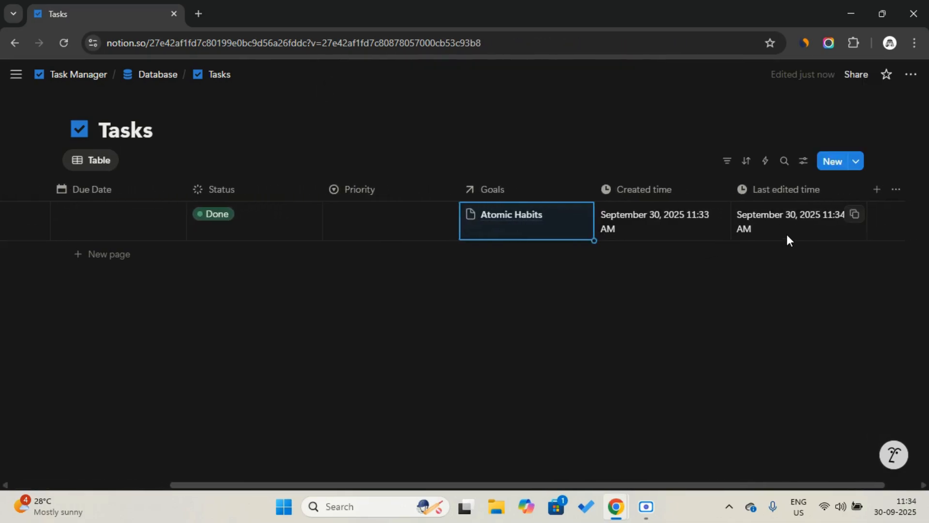
scroll(786, 239, "left", 4)
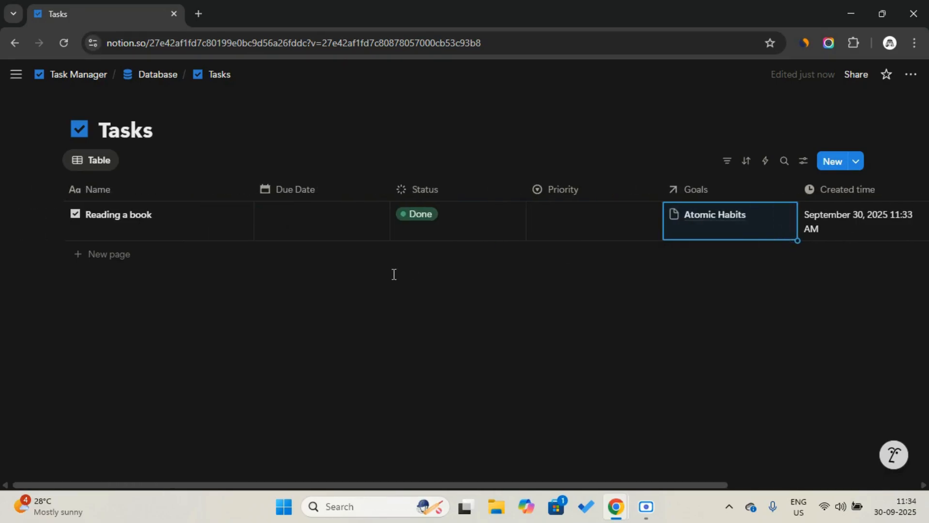
scroll(392, 271, "right", 4)
left_click(856, 162)
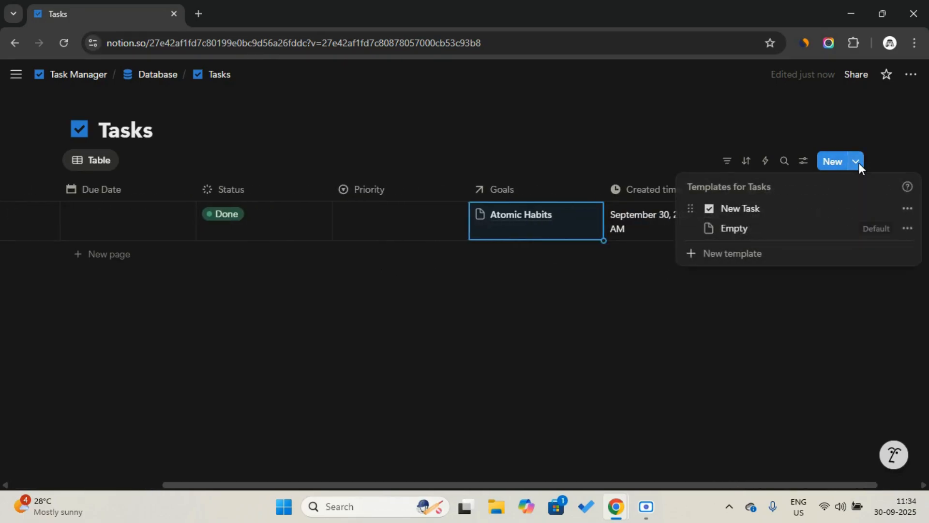
left_click(907, 210)
left_click(808, 236)
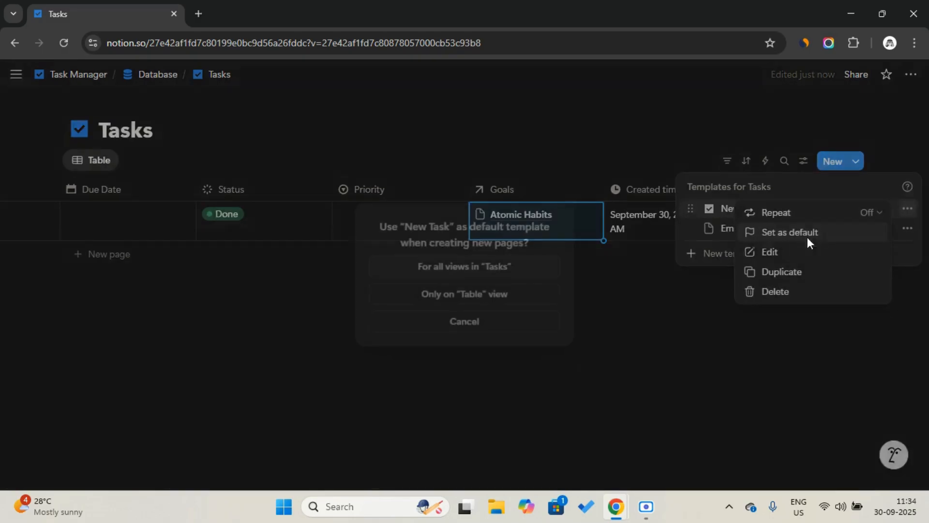
left_click(545, 269)
left_click(525, 155)
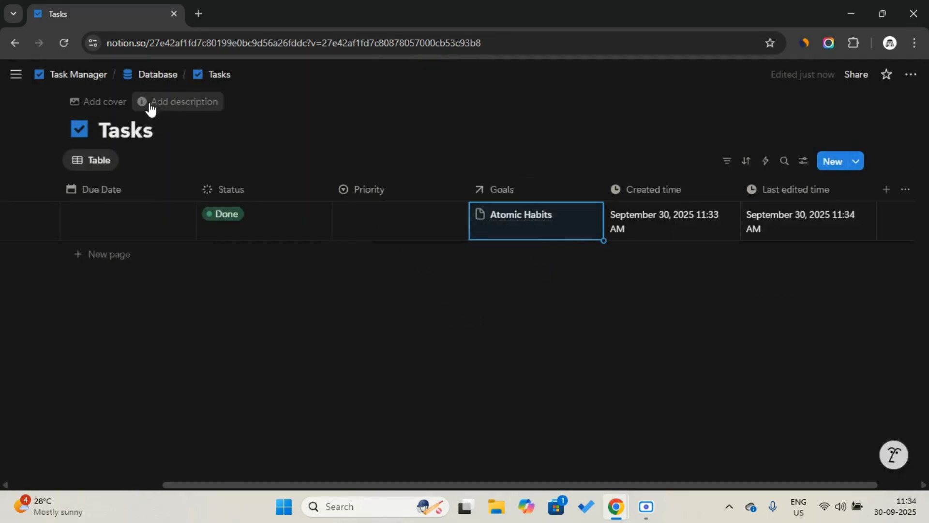
left_click(857, 162)
left_click(587, 192)
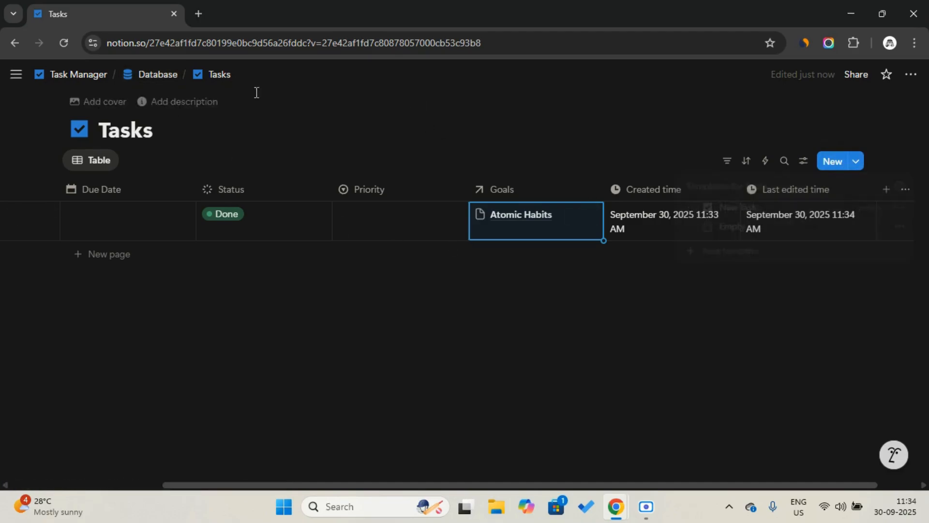
Open the Goals database and set its New Goal template as the default for all views.
left_click(166, 78)
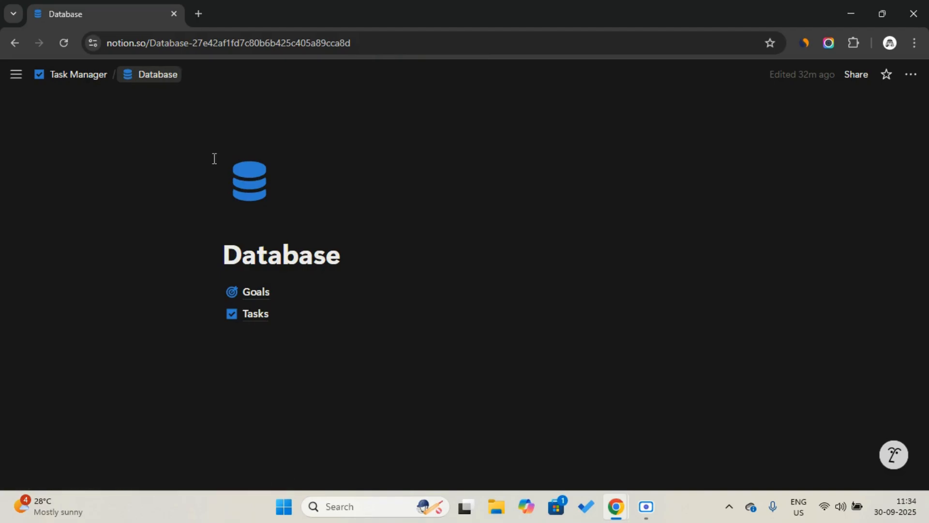
left_click(318, 290)
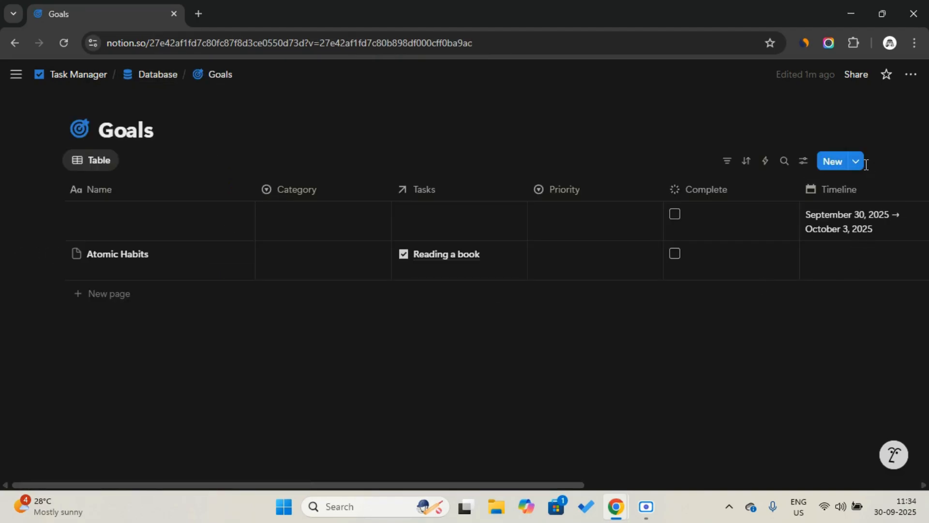
left_click(857, 163)
left_click(906, 210)
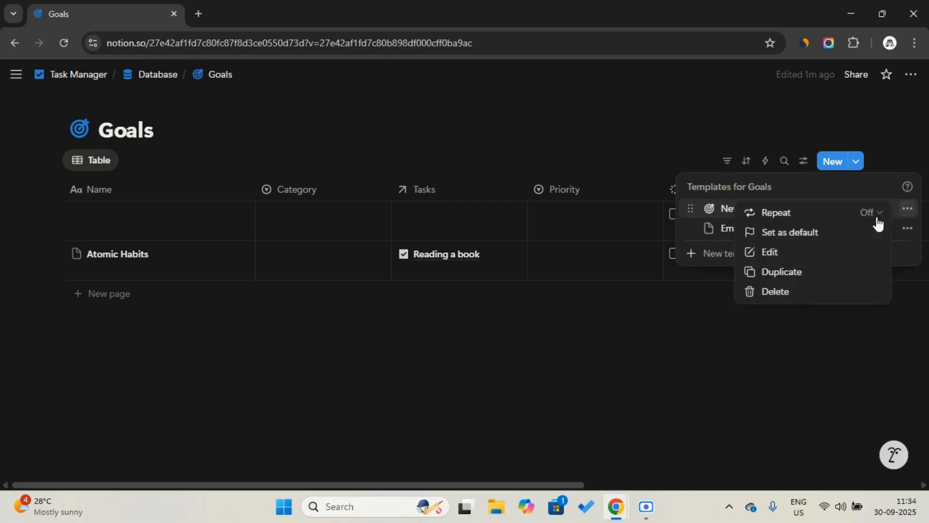
left_click(842, 236)
left_click(532, 266)
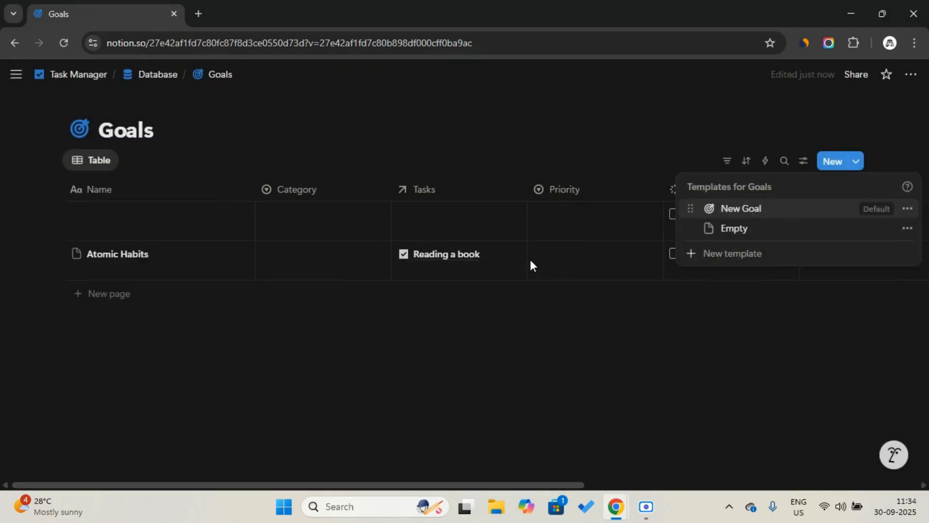
left_click(546, 155)
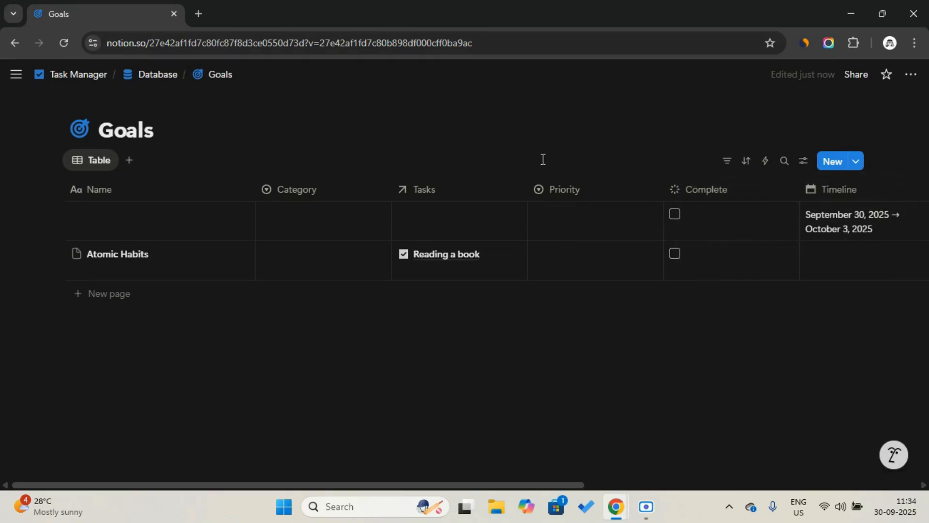
Return to the main Task Manager page and turn on full width for it.
left_click(158, 75)
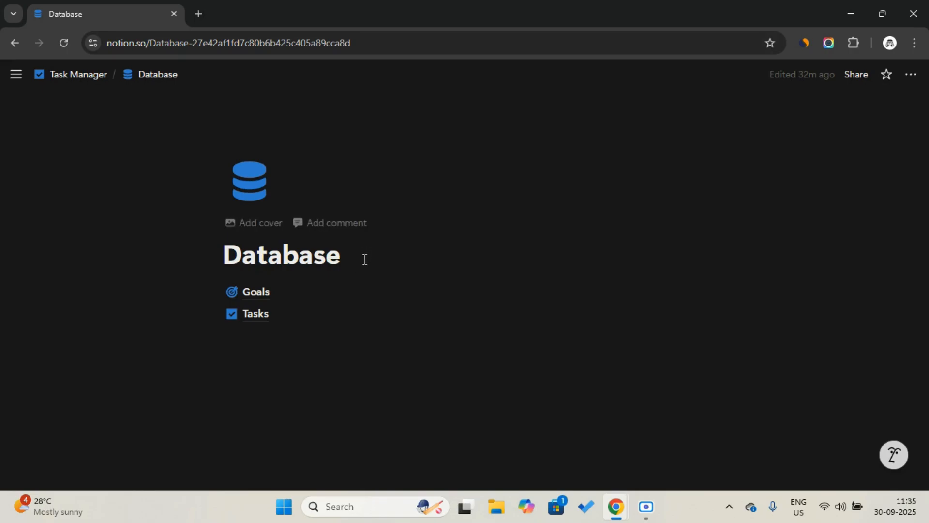
mouse_move(342, 299)
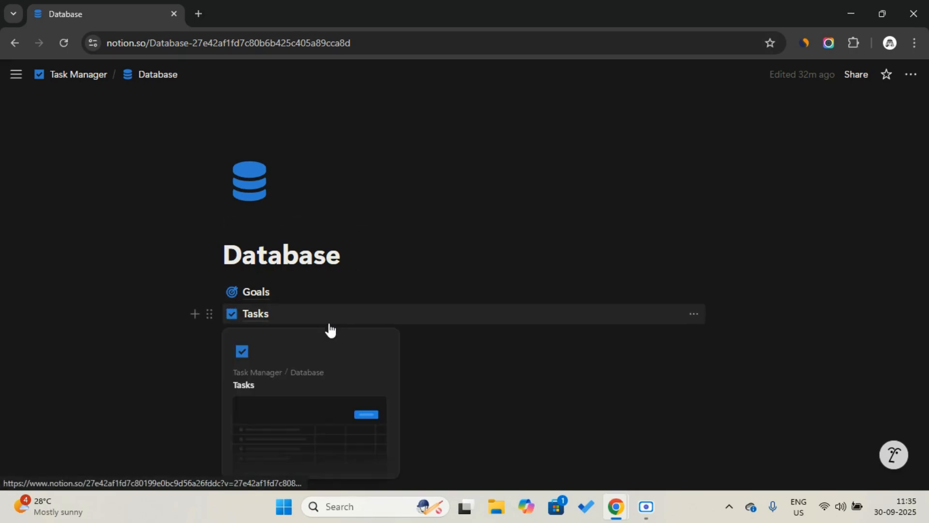
left_click(96, 76)
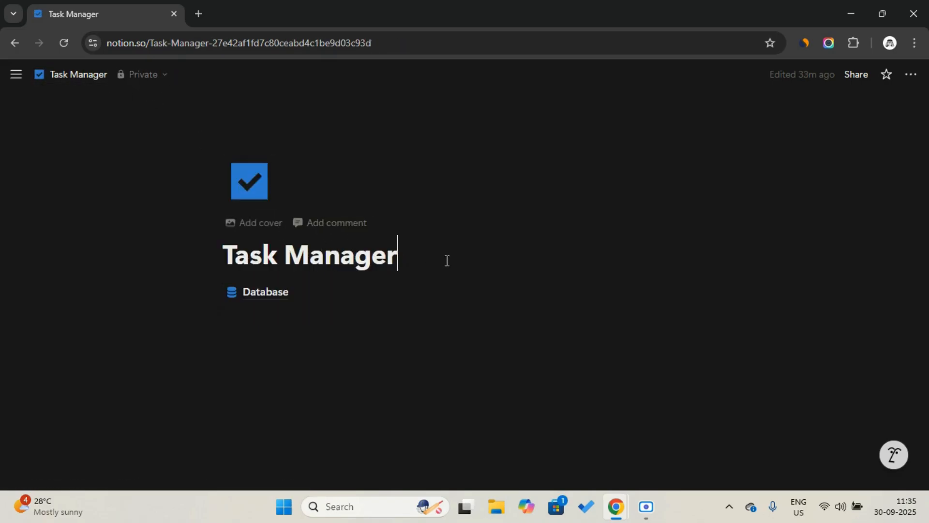
left_click(541, 246)
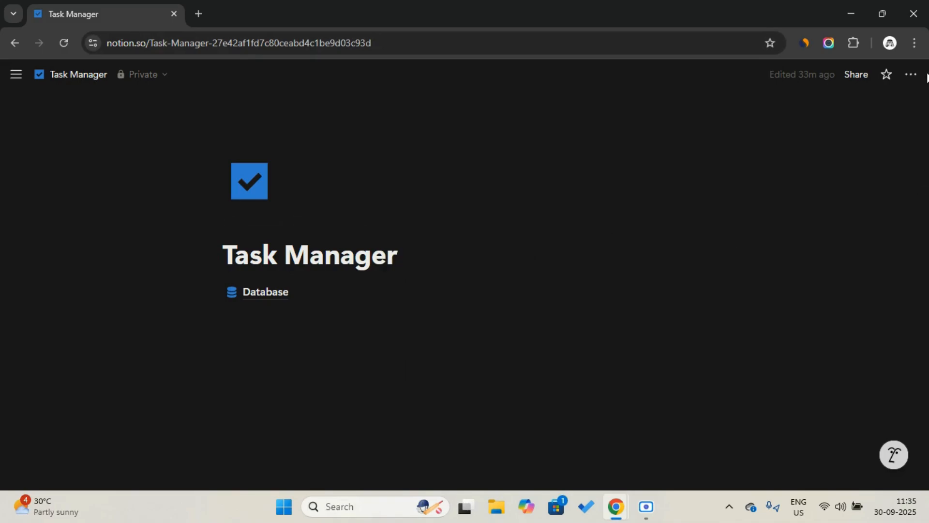
left_click(911, 75)
left_click(894, 286)
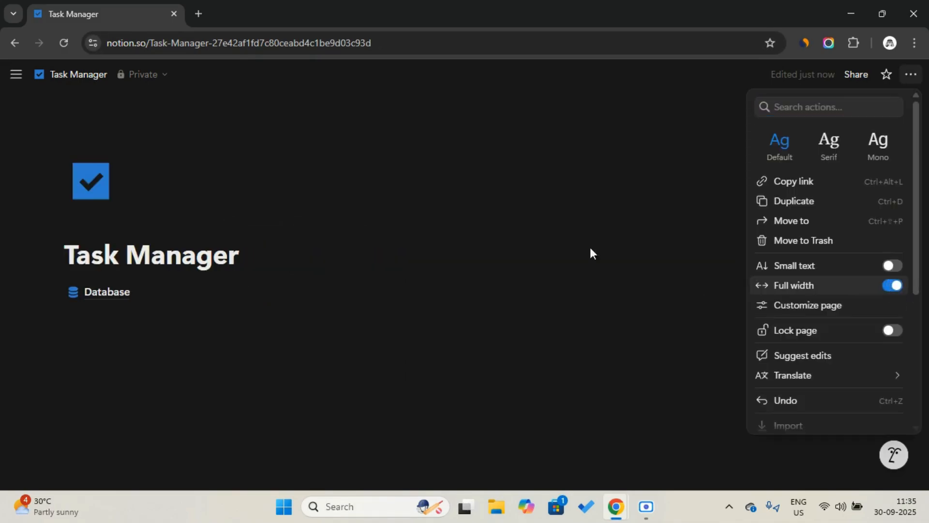
left_click(479, 255)
left_click(478, 256)
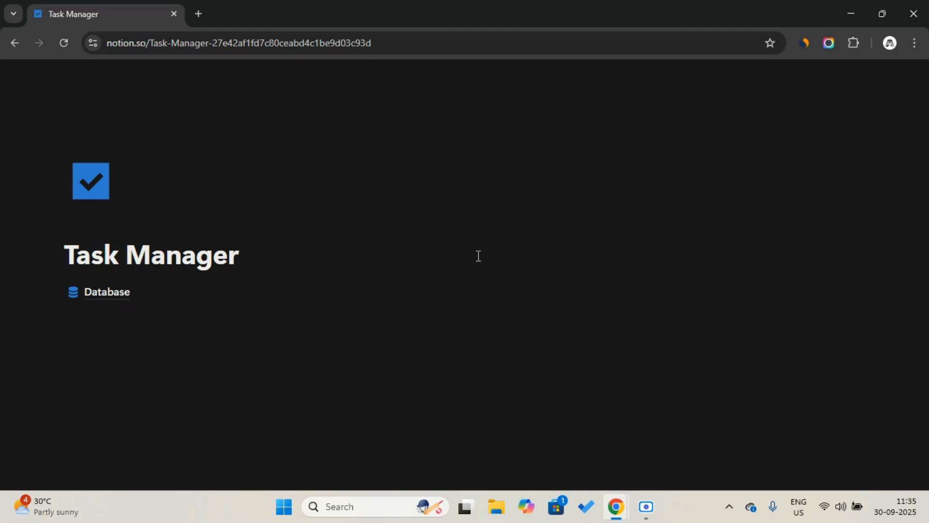
Add a toggle list named Database View, move the Database page into it, and collapse the toggle.
left_click(359, 326)
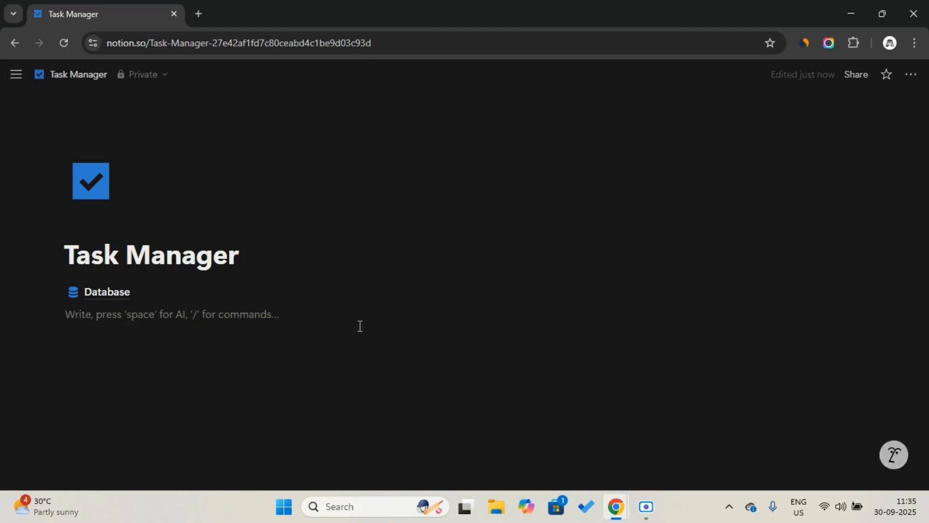
type(">")
key("Caps_Lock")
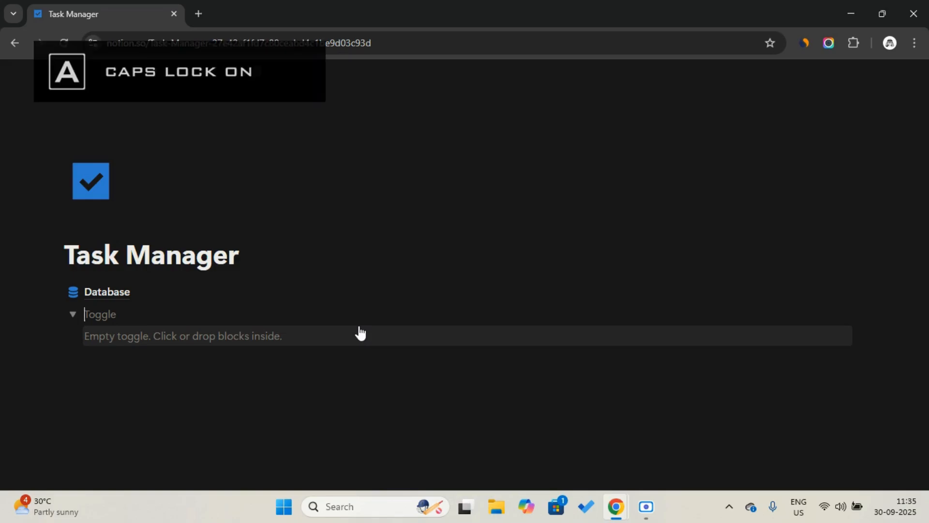
type("D")
key("Caps_Lock")
type("atabase")
key("Caps_Lock")
type("V")
key("Caps_Lock")
type("iew")
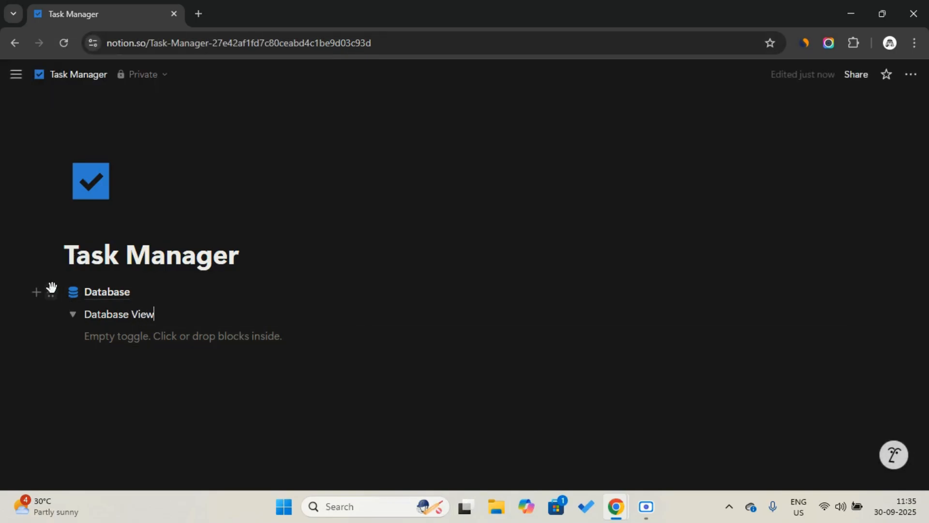
left_click_drag(50, 289, 100, 324)
left_click(72, 292)
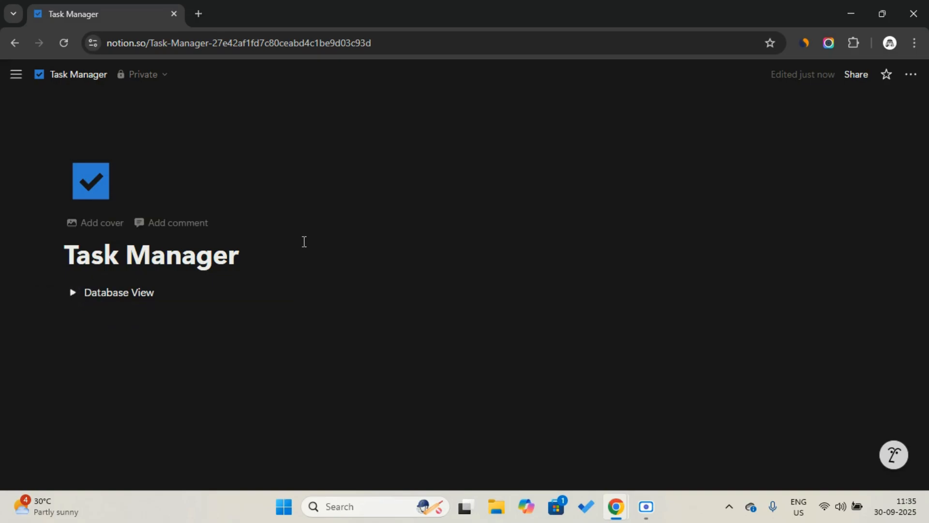
Add a Heading 2 reading Goals between the page title and the Database View toggle.
key("Return")
key("Return")
type("/h2")
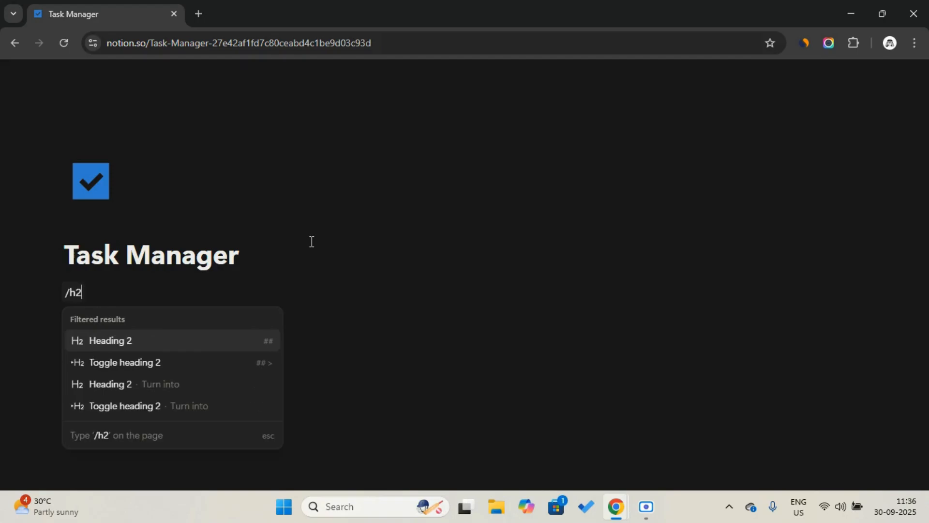
key("Return")
key("Caps_Lock")
type("G")
key("Caps_Lock")
type("oals")
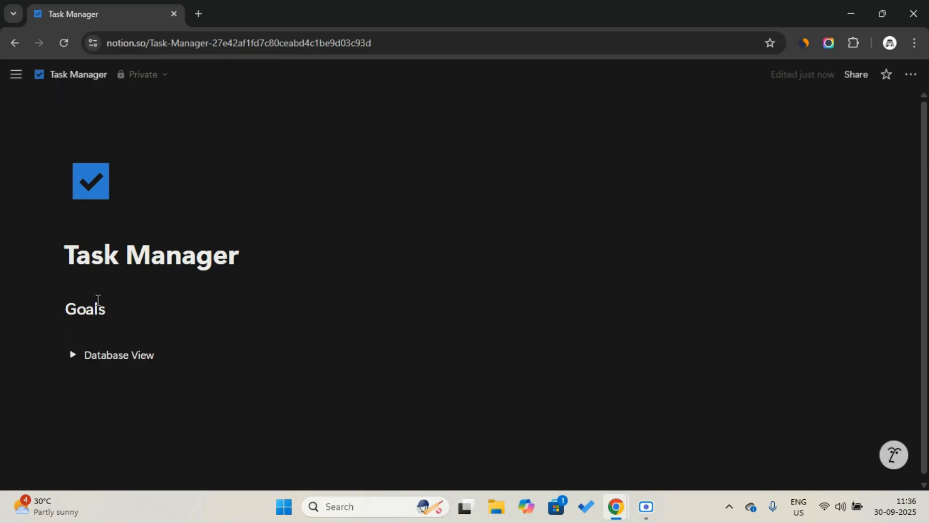
Give the Goals heading a blue background and insert a divider beneath it.
left_click(50, 307)
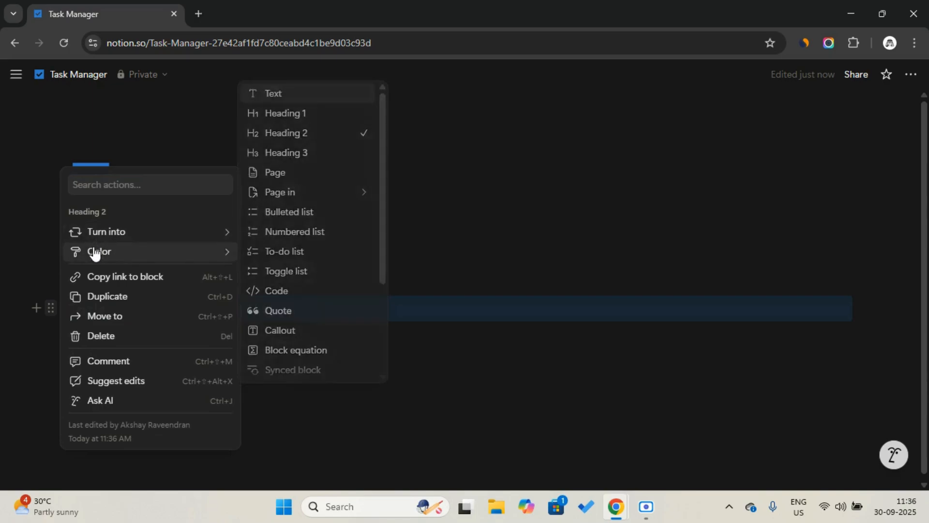
mouse_move(96, 252)
left_click(297, 136)
left_click(311, 311)
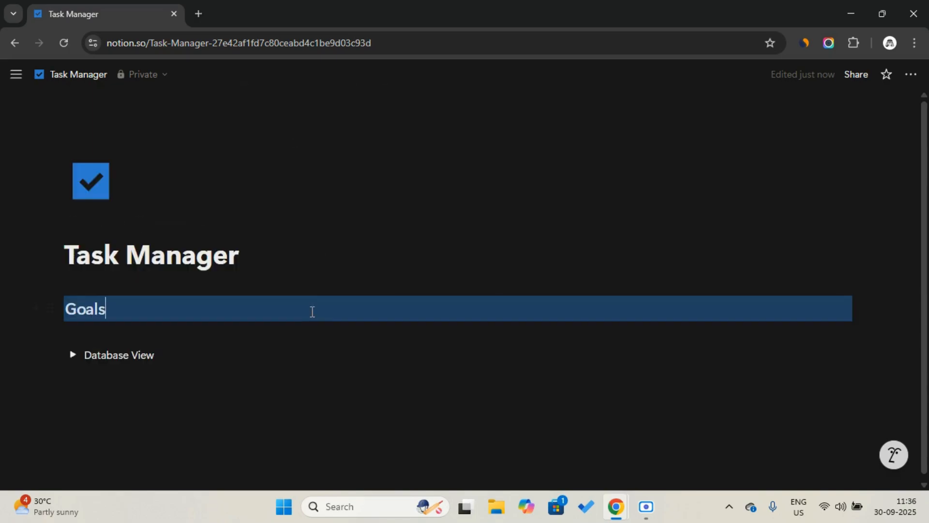
type("/div")
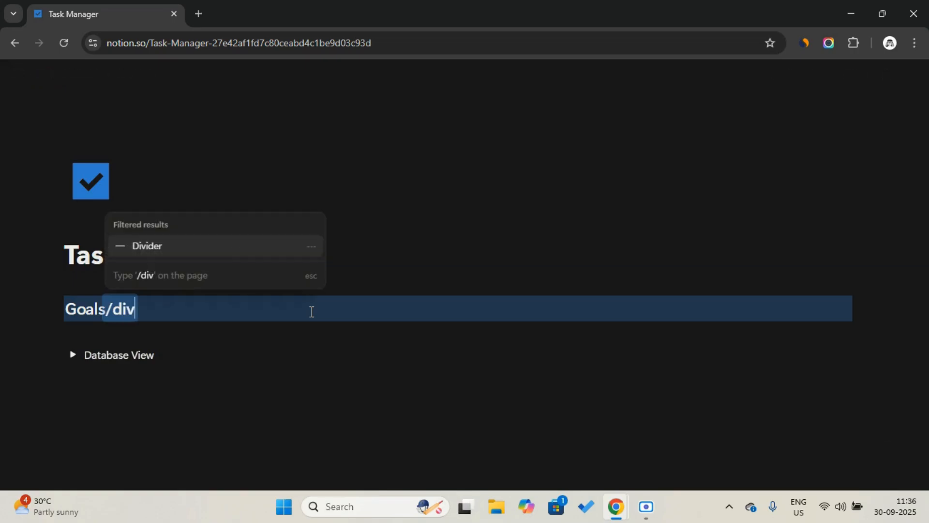
key("Return")
Insert a linked view of the Goals data source under the divider, based on its existing Table view.
type("/linked")
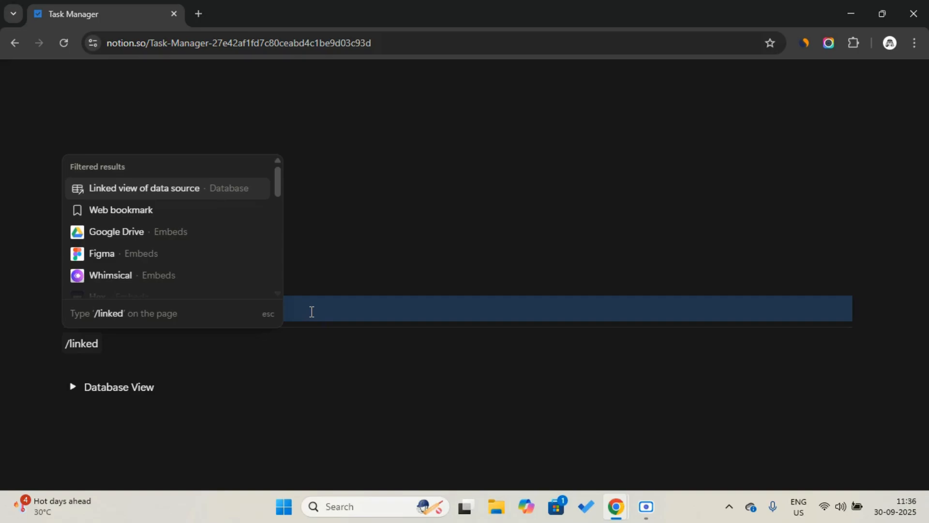
key("Return")
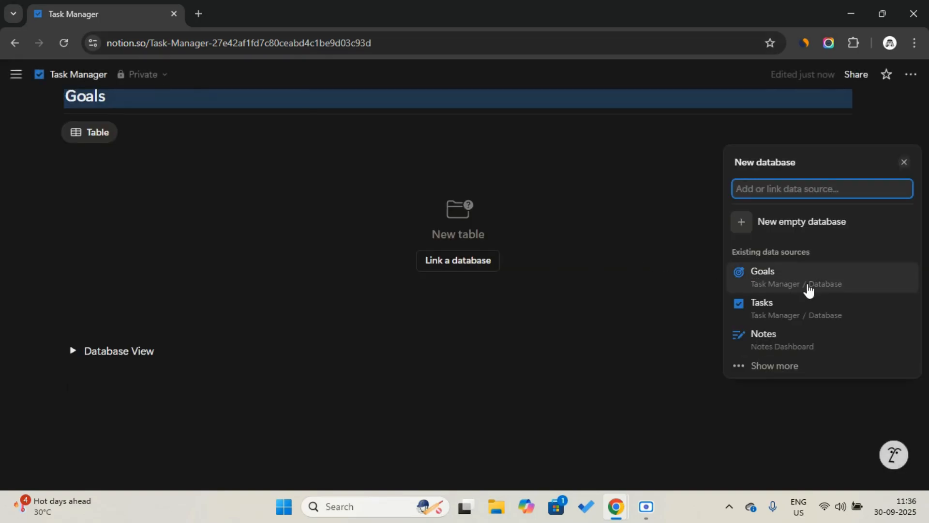
left_click(807, 283)
left_click(799, 231)
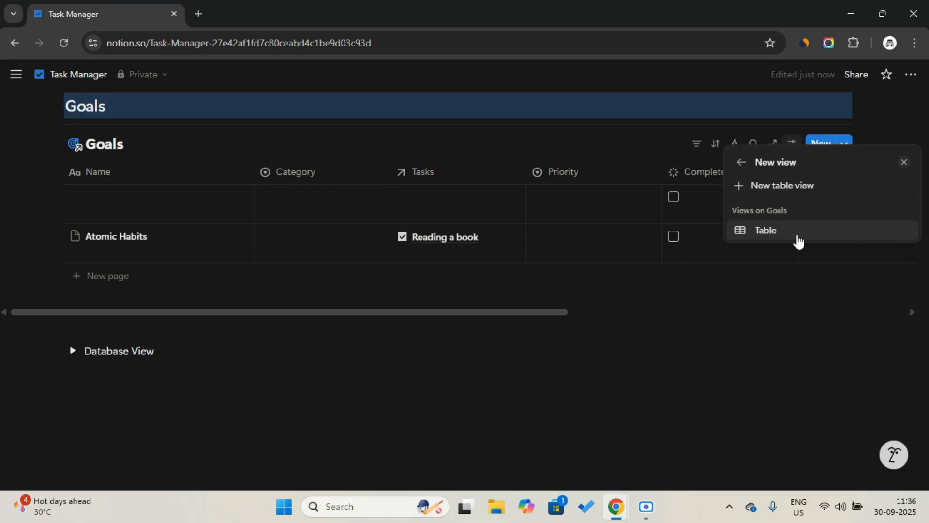
Name the linked Goals view All and give it the stacked horizontal bars icon.
type("A")
key("Caps_Lock")
type("ll")
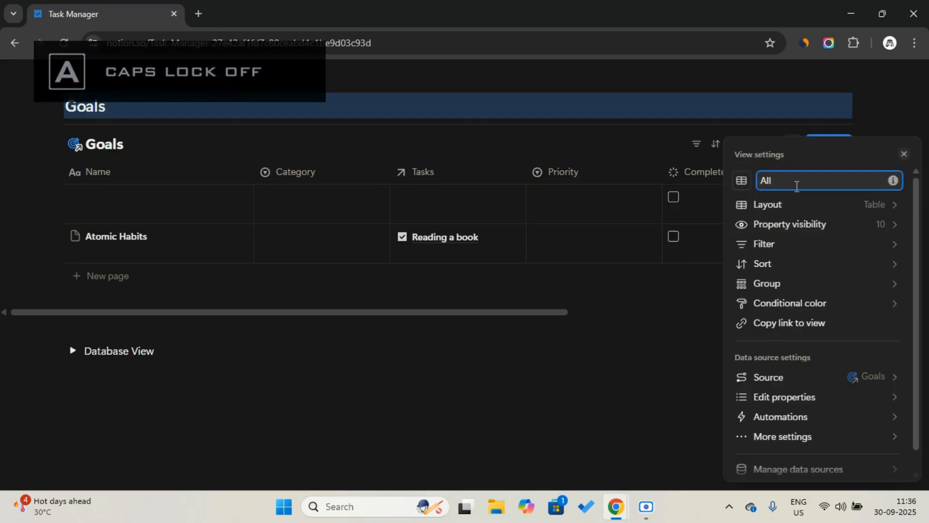
left_click(742, 180)
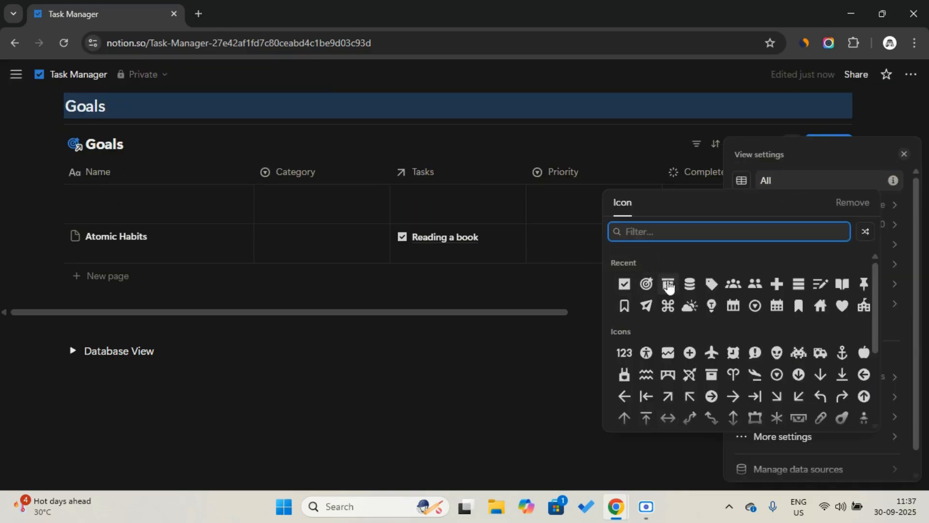
left_click(799, 285)
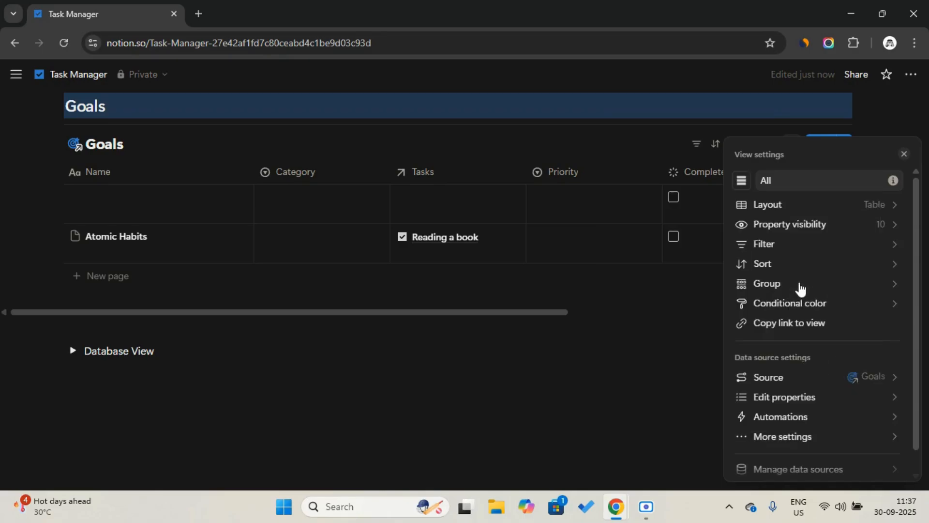
Switch the All view's layout to Gallery and set its card preview to None.
left_click(804, 206)
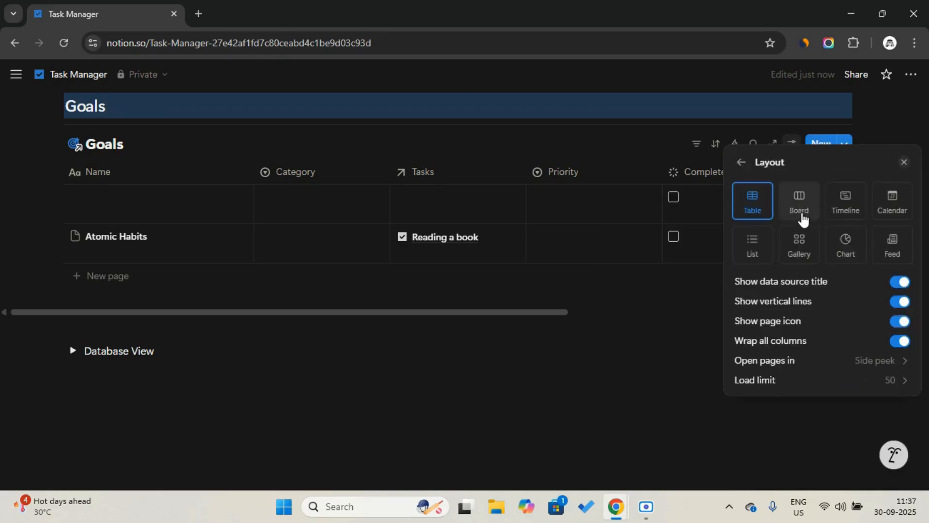
left_click(799, 242)
left_click(835, 334)
left_click(823, 354)
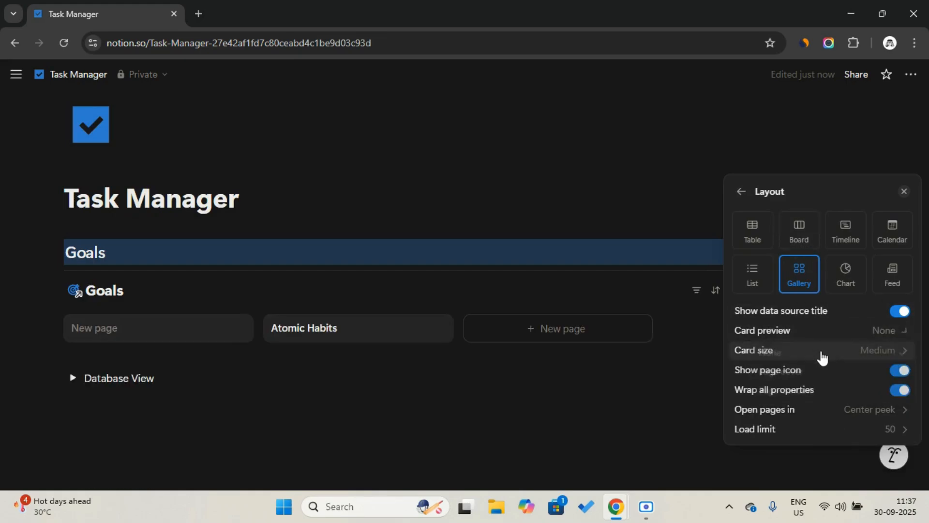
Show the Category, Progress Bar and Timeline properties on the All gallery cards, and hide the linked database's title.
left_click(749, 198)
left_click(826, 227)
left_click(903, 333)
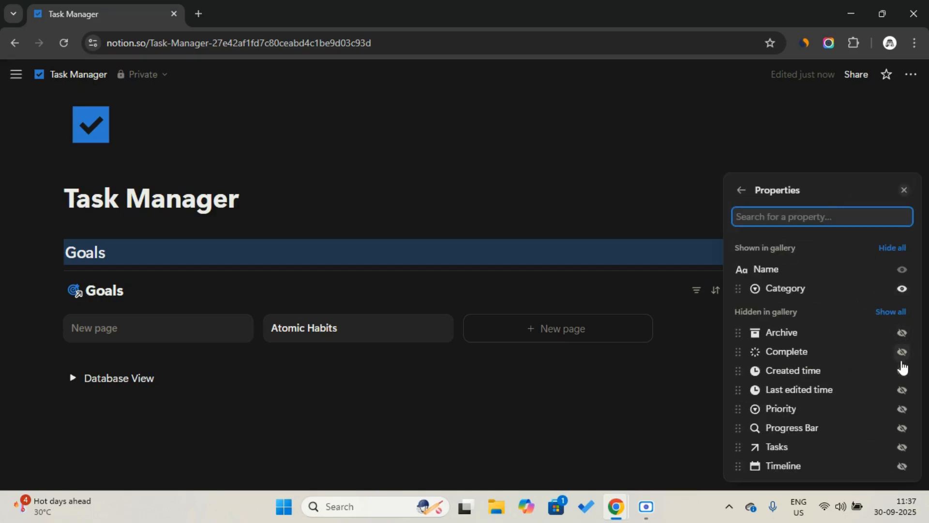
left_click(902, 427)
left_click(902, 466)
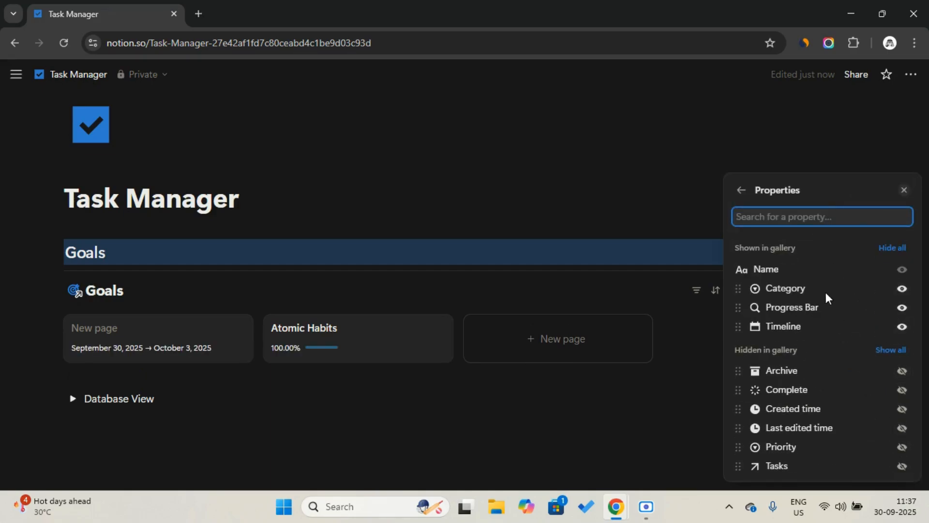
left_click(741, 192)
left_click(614, 213)
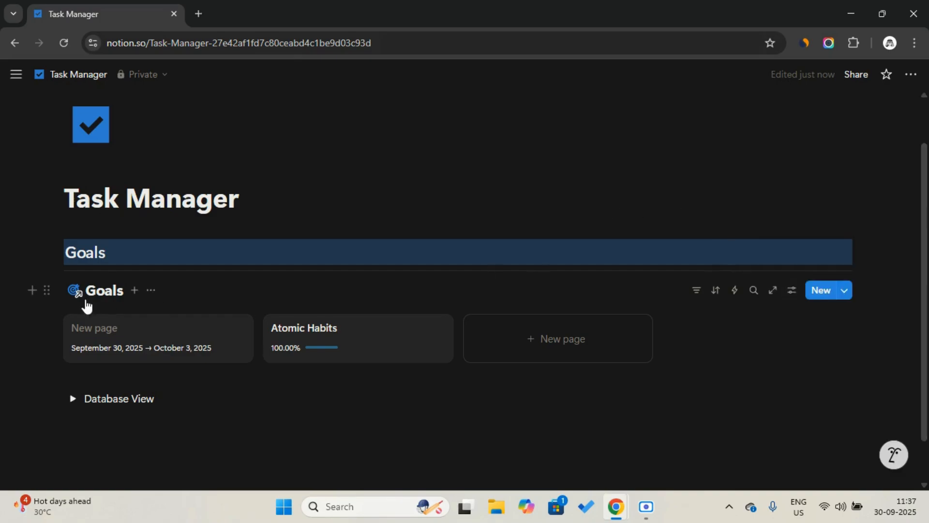
left_click(151, 290)
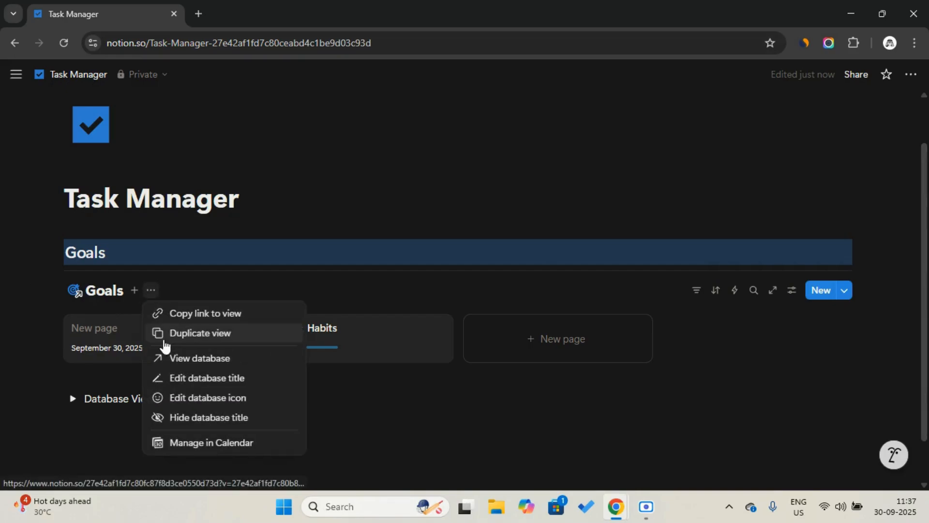
left_click(189, 430)
Filter the All view to goals with Archive unchecked and sort it by Created time in descending order.
left_click(699, 292)
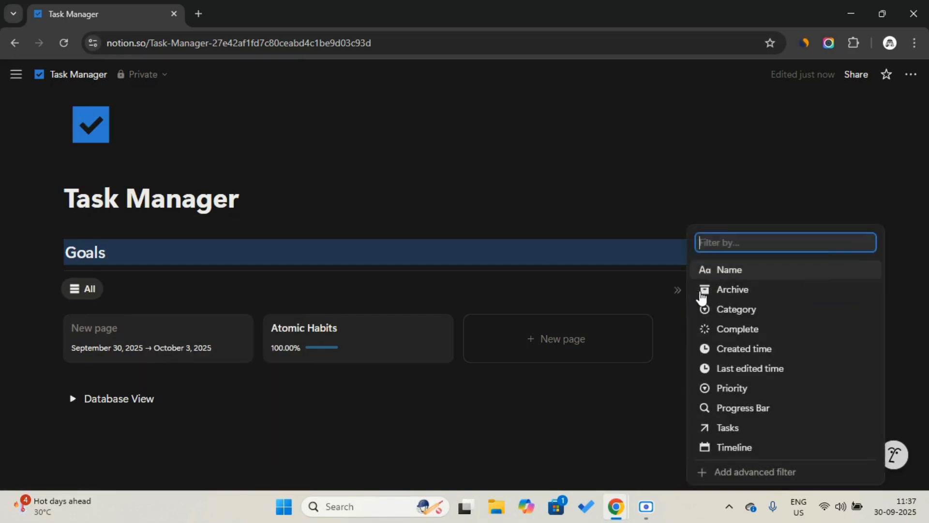
left_click(732, 291)
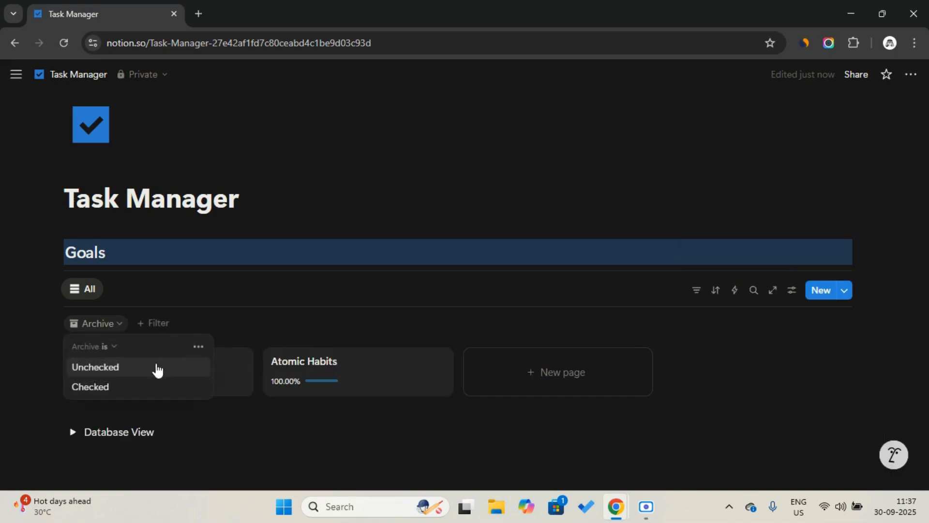
left_click(158, 368)
left_click(721, 297)
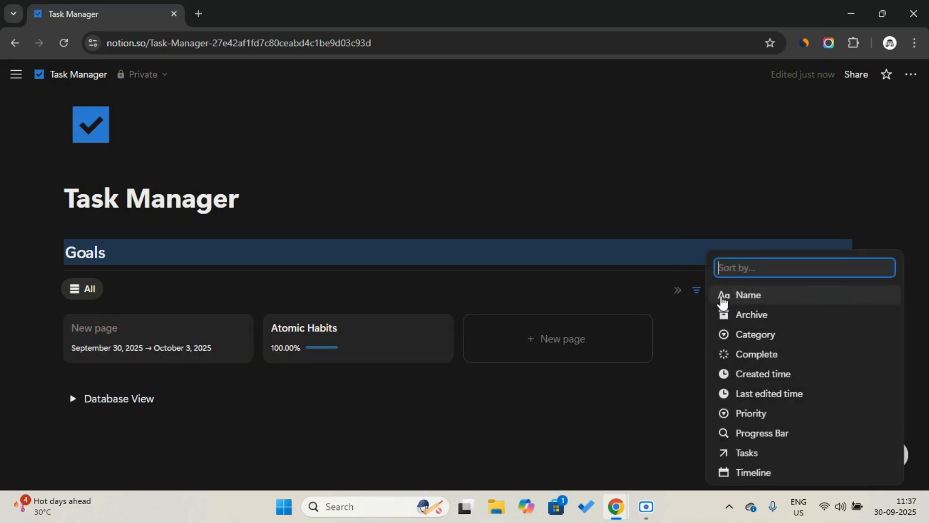
left_click(784, 381)
left_click(232, 357)
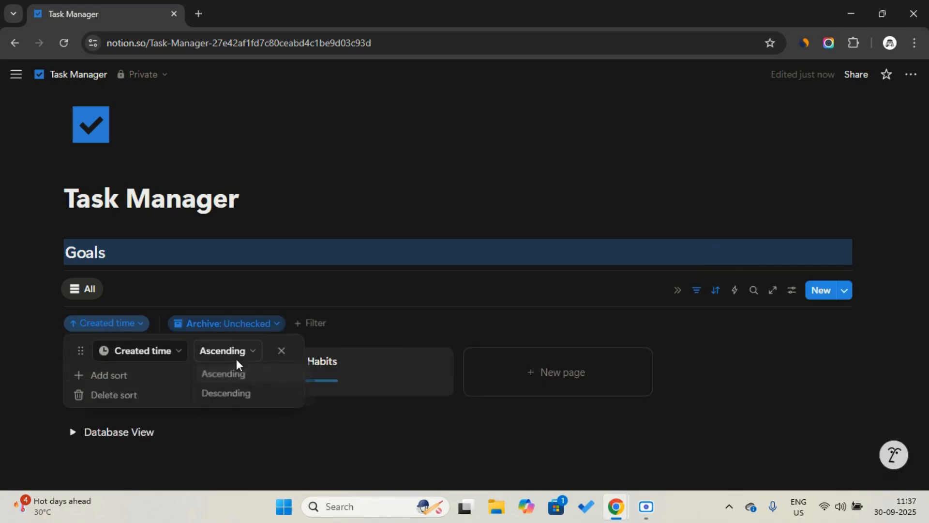
left_click(235, 395)
left_click(696, 295)
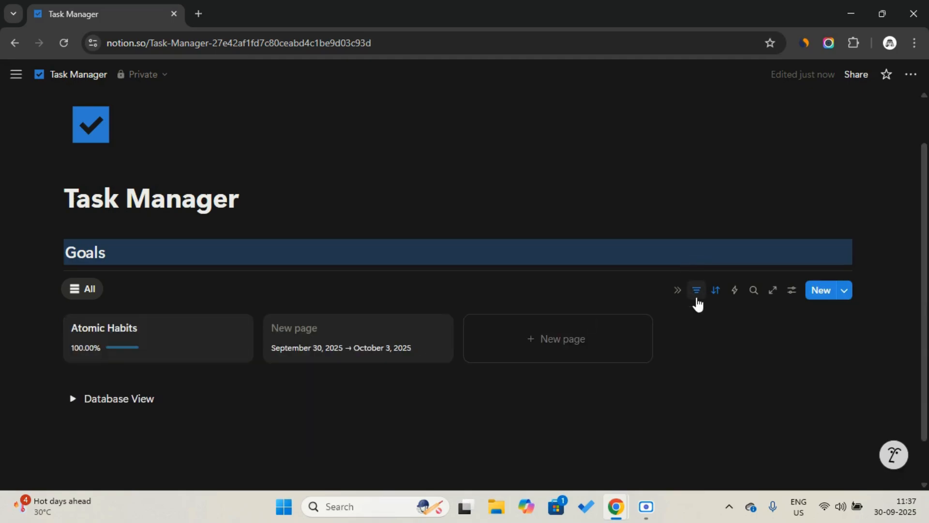
Delete the untitled goal card from the All gallery.
right_click(321, 338)
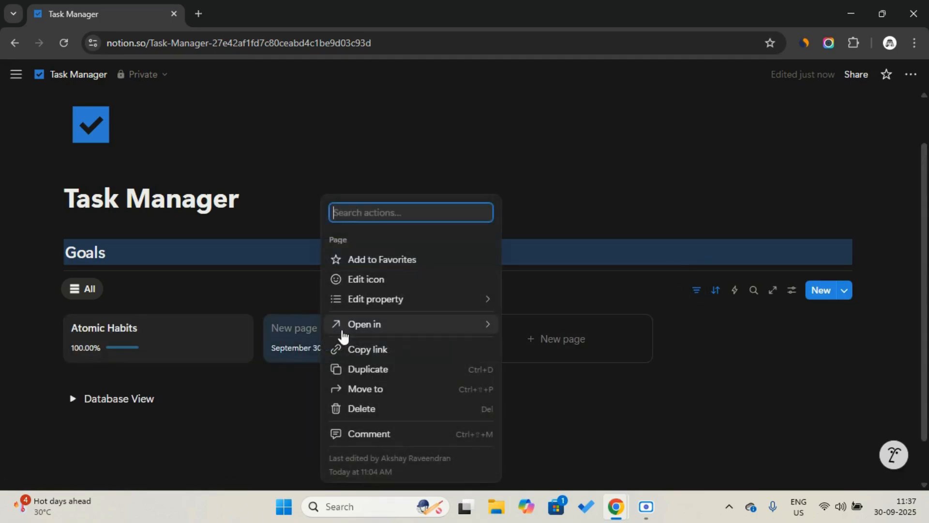
left_click(358, 408)
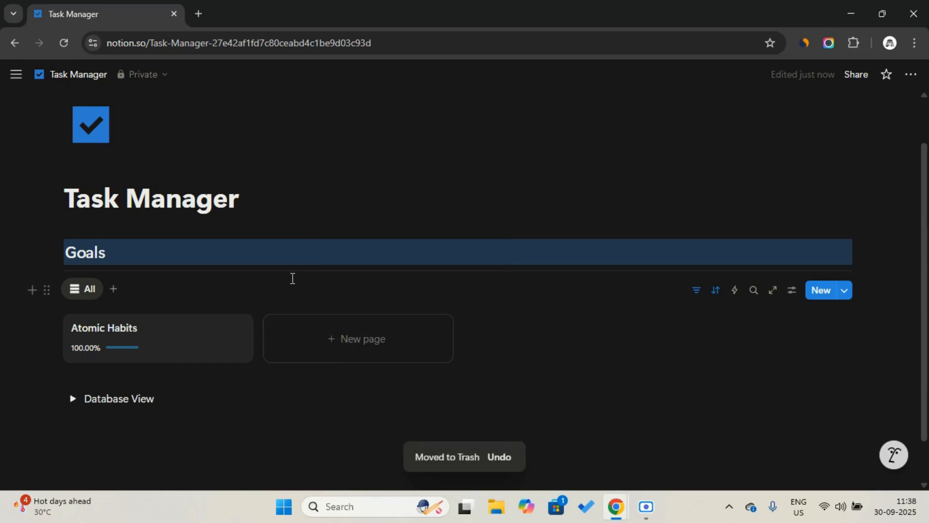
Add a second view of the Goals data source beside All, using the Timeline layout.
scroll(136, 298, "down", 1)
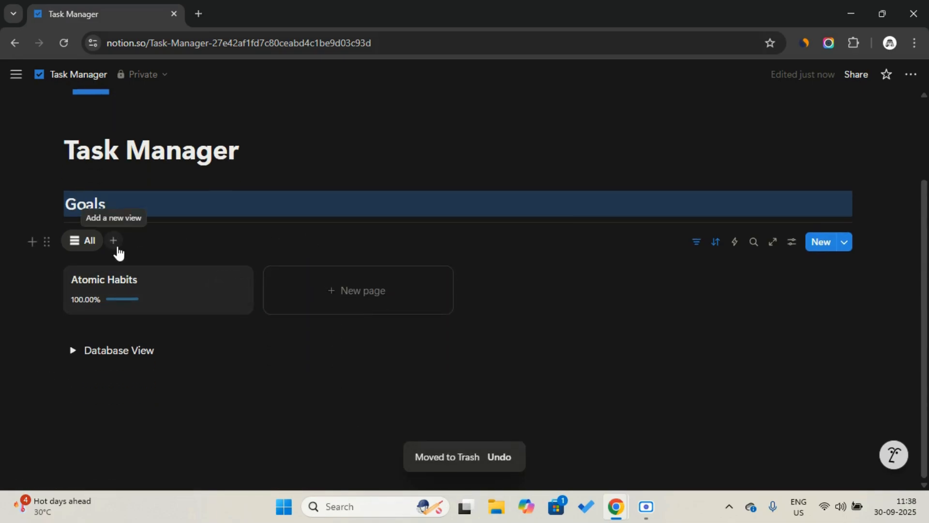
left_click(117, 246)
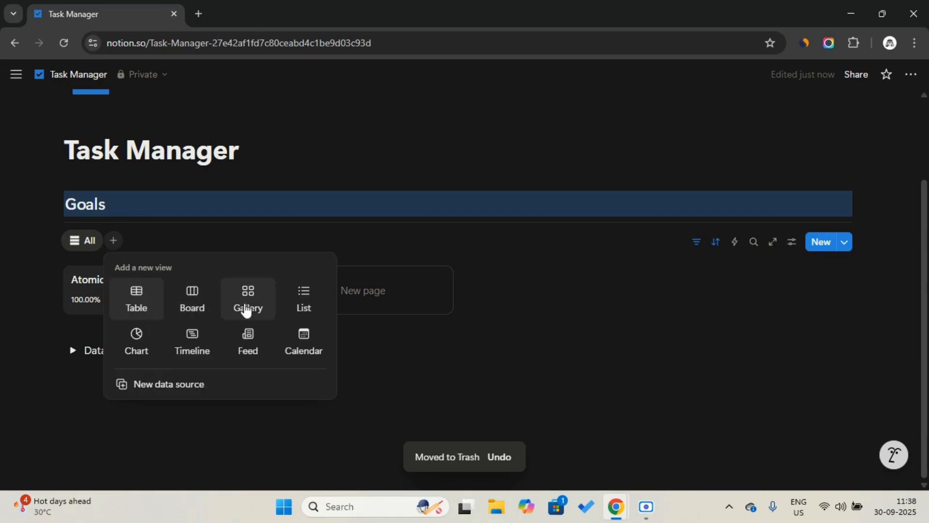
left_click(183, 344)
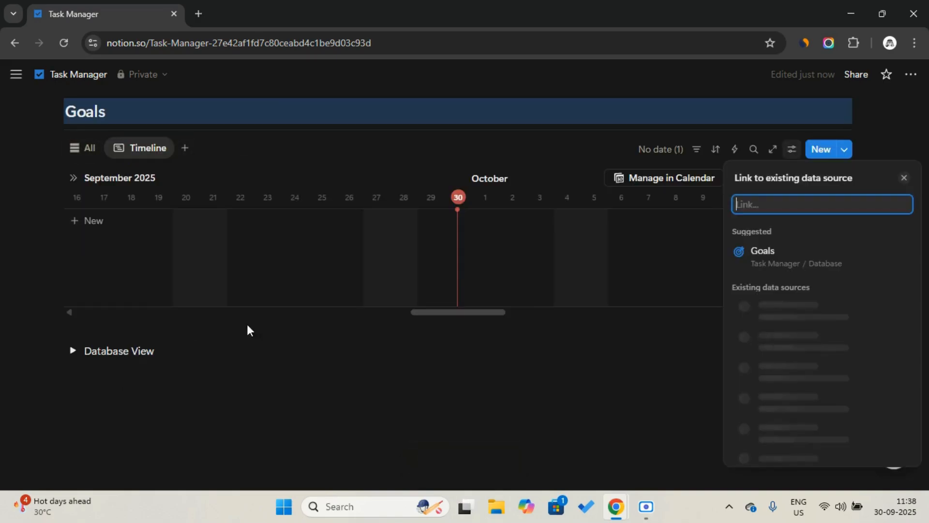
left_click(773, 260)
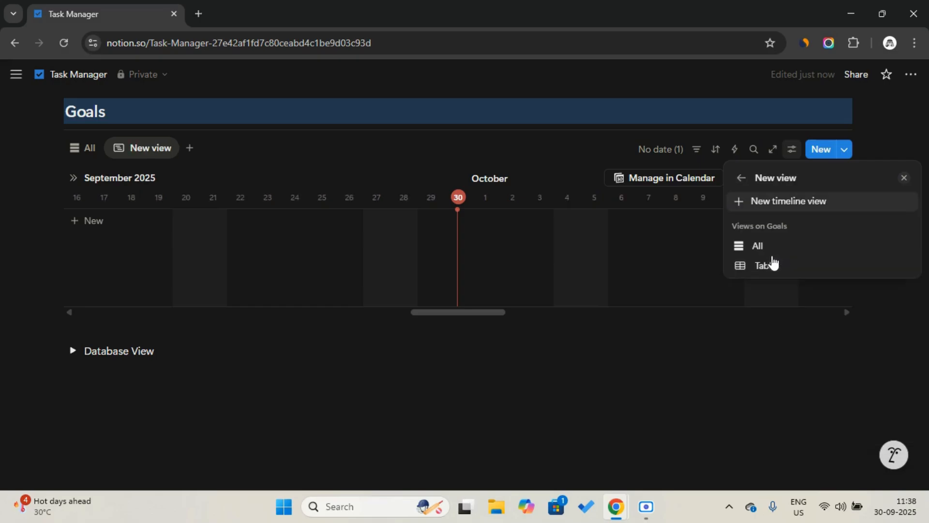
left_click(765, 264)
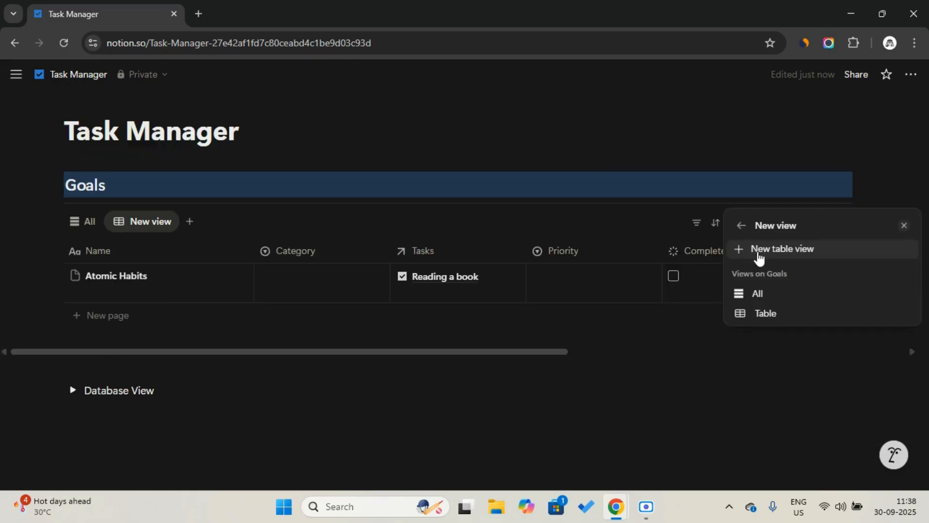
left_click(761, 259)
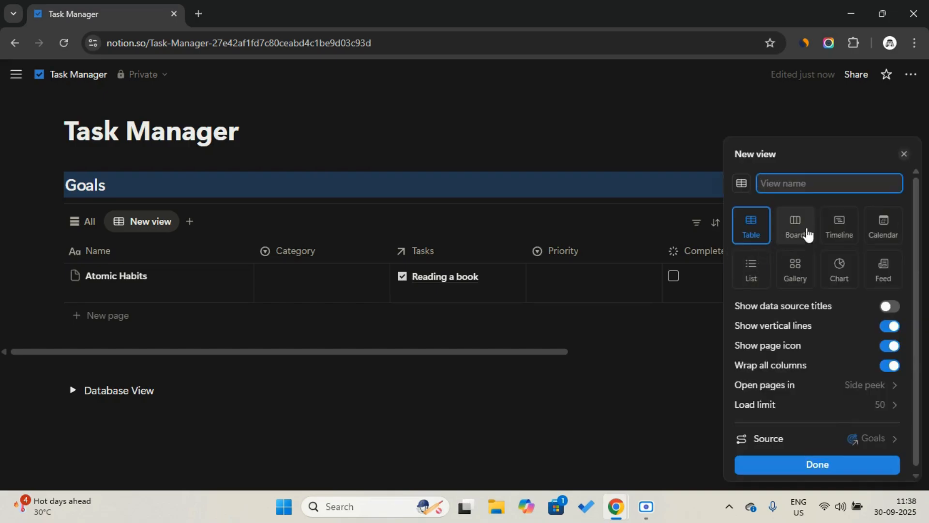
left_click(841, 233)
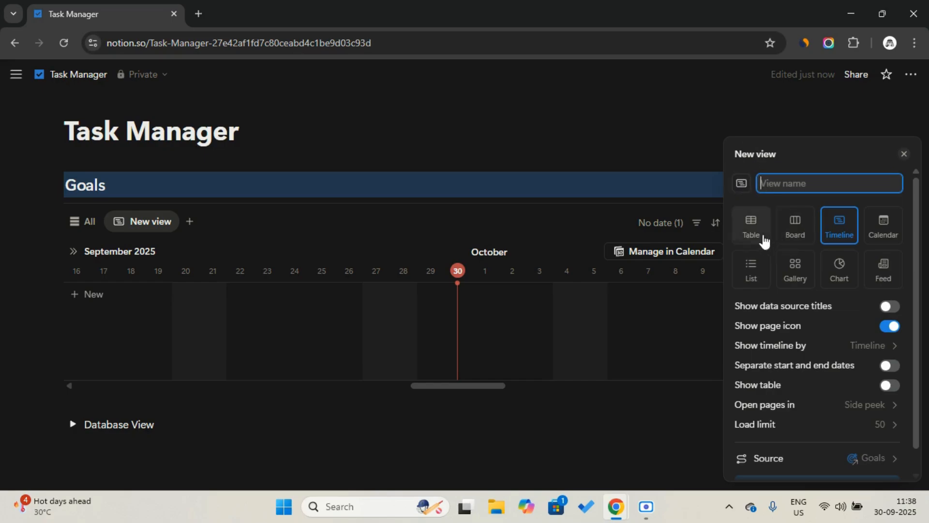
left_click(613, 200)
Show the Category, Priority, Progress Bar and Complete properties in the Goals timeline view.
left_click(145, 223)
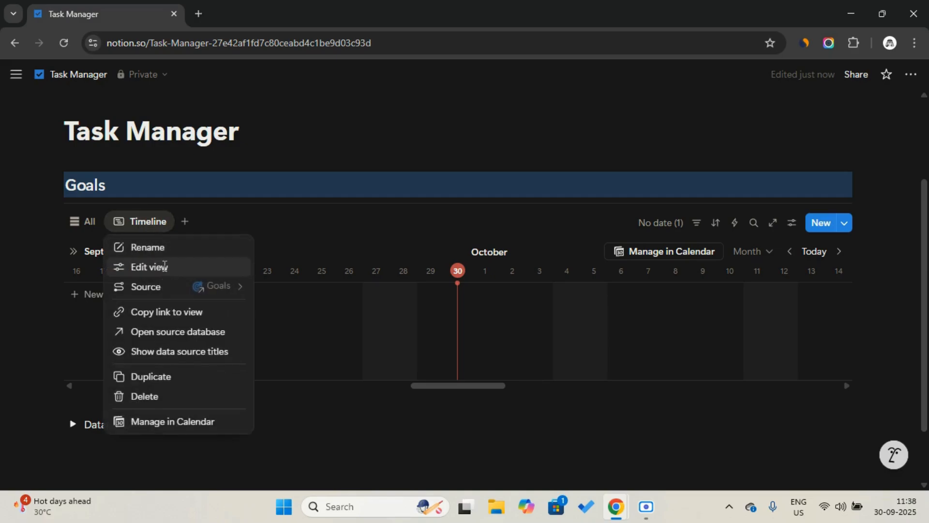
left_click(165, 266)
left_click(836, 234)
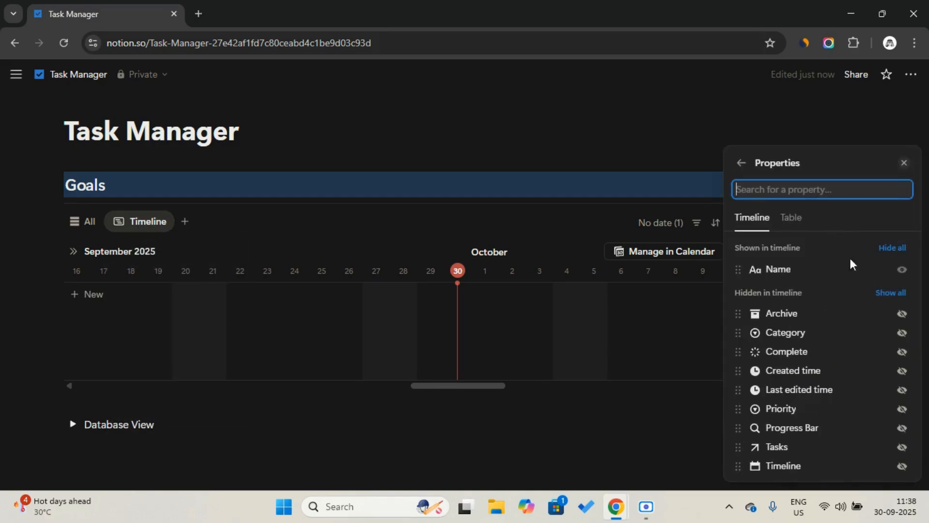
left_click_drag(816, 306, 821, 343)
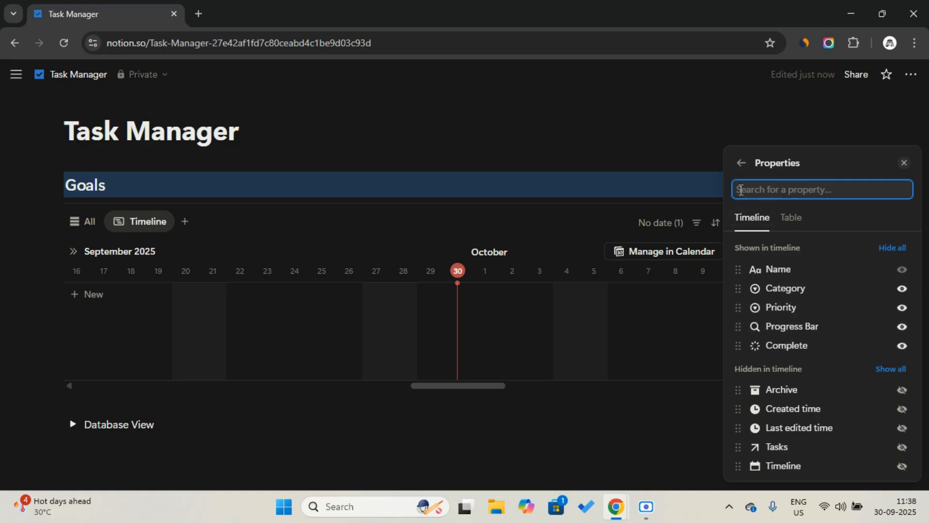
left_click(742, 164)
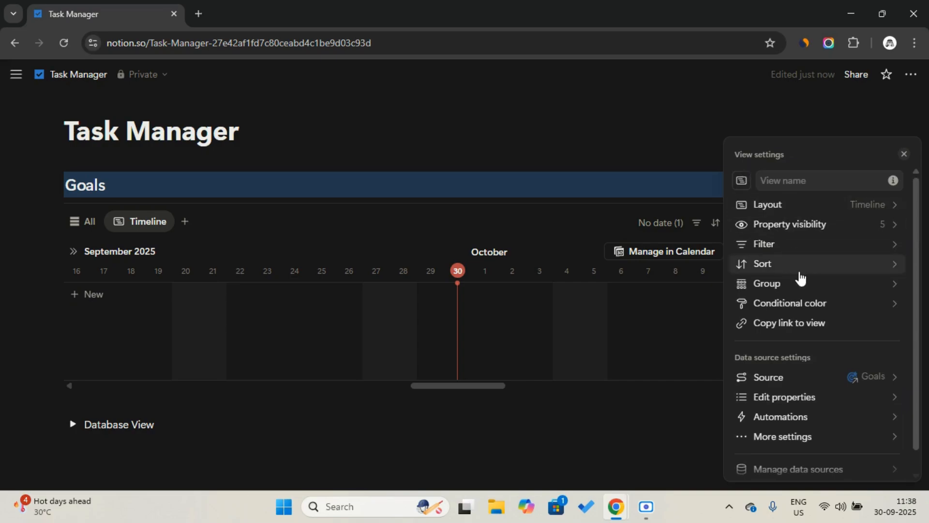
Set the Goals database's Complete status property to display as a checkbox.
left_click(817, 398)
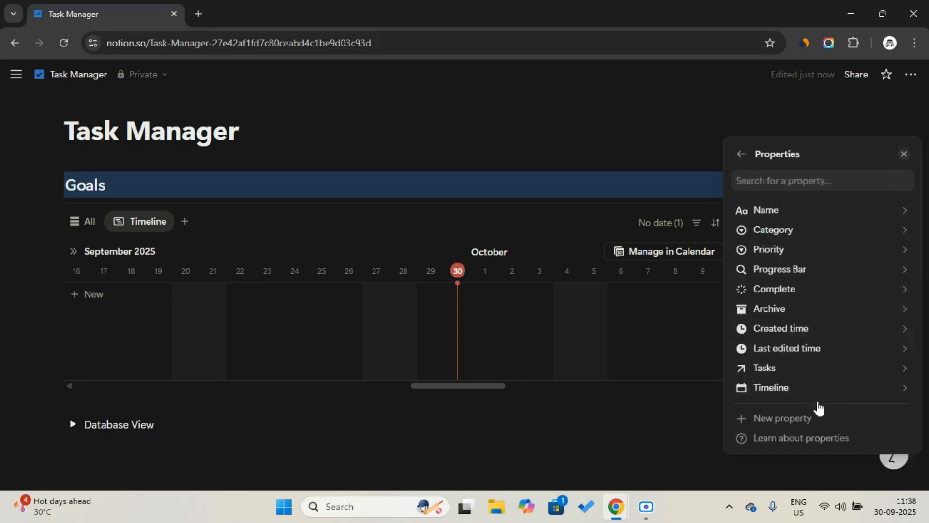
left_click(829, 317)
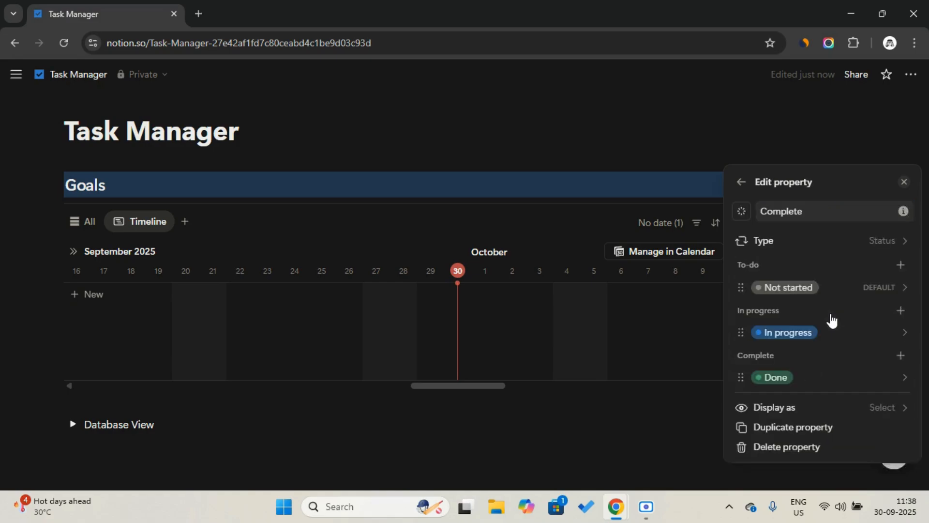
left_click(889, 425)
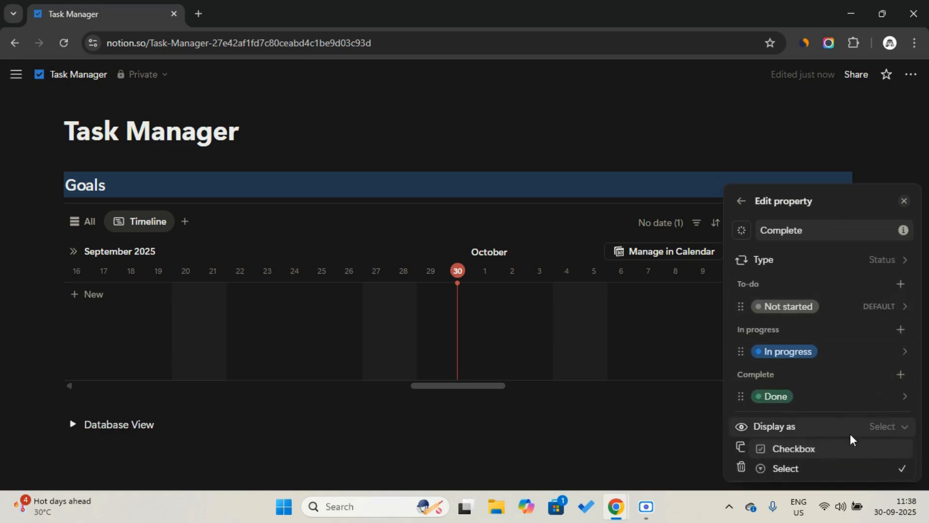
left_click(842, 453)
left_click(576, 231)
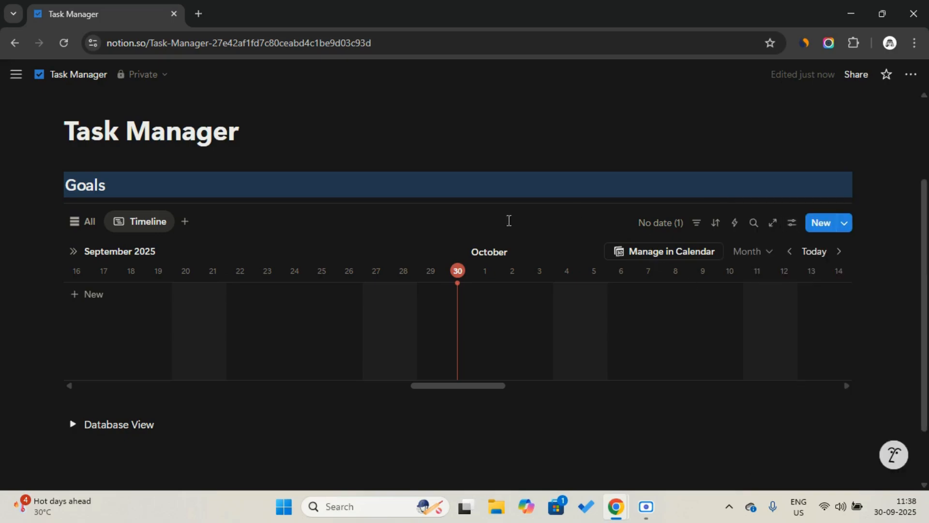
Open the Atomic Habits goal from the All view and set its Timeline from September 1 to September 30, 2025.
left_click(83, 224)
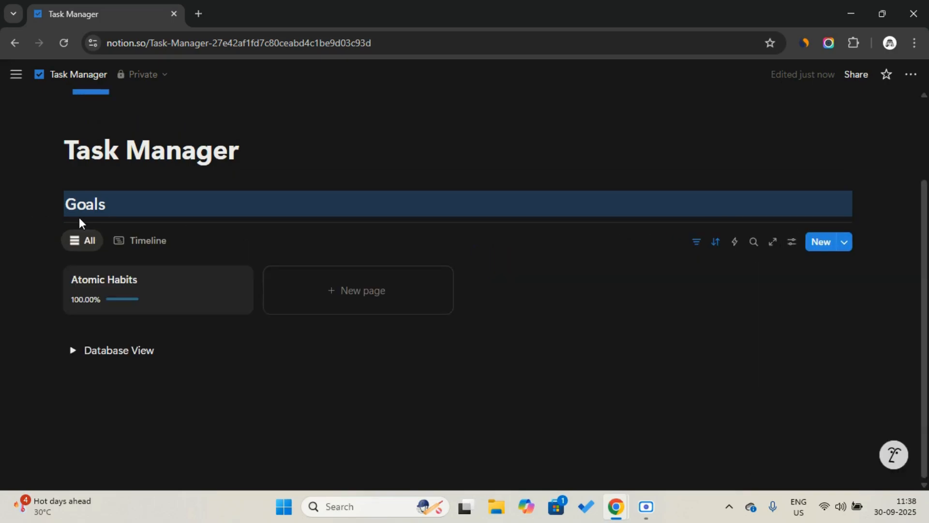
left_click(165, 295)
left_click(366, 286)
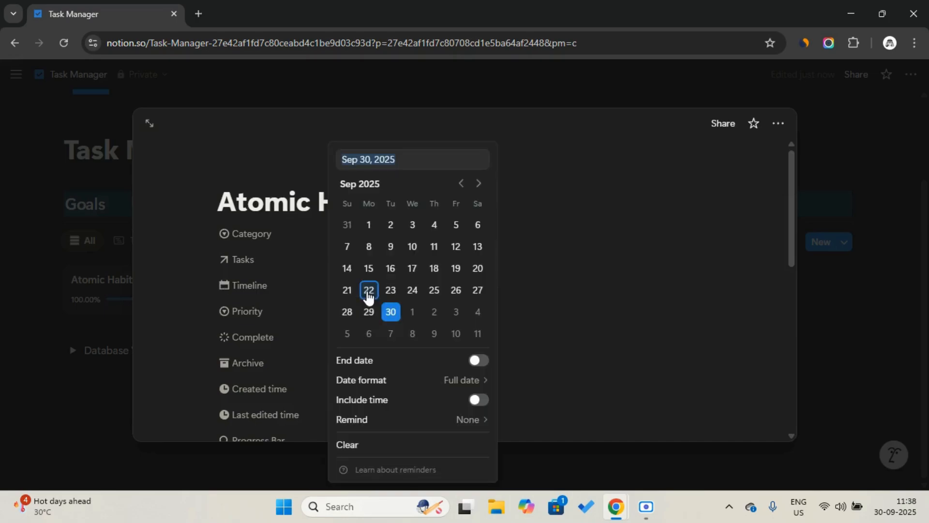
left_click(478, 360)
left_click(369, 225)
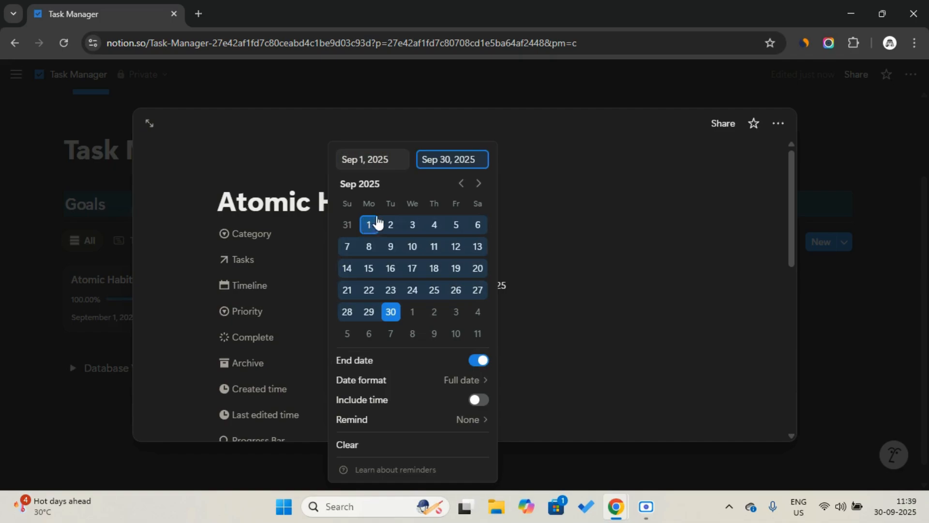
left_click(393, 313)
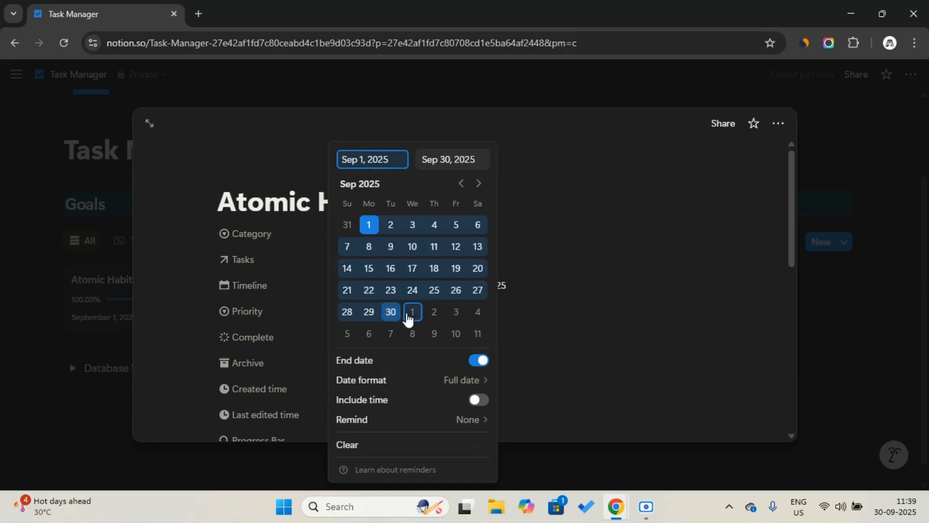
left_click(612, 319)
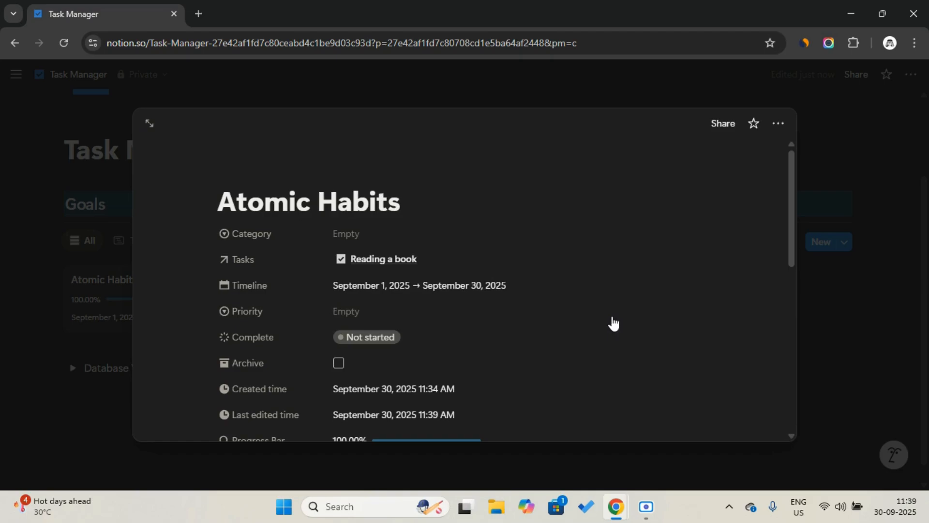
Create the priority option High and assign it to the Atomic Habits goal.
left_click(386, 313)
key("Caps_Lock")
type("H")
key("Caps_Lock")
type("igh")
key("Return")
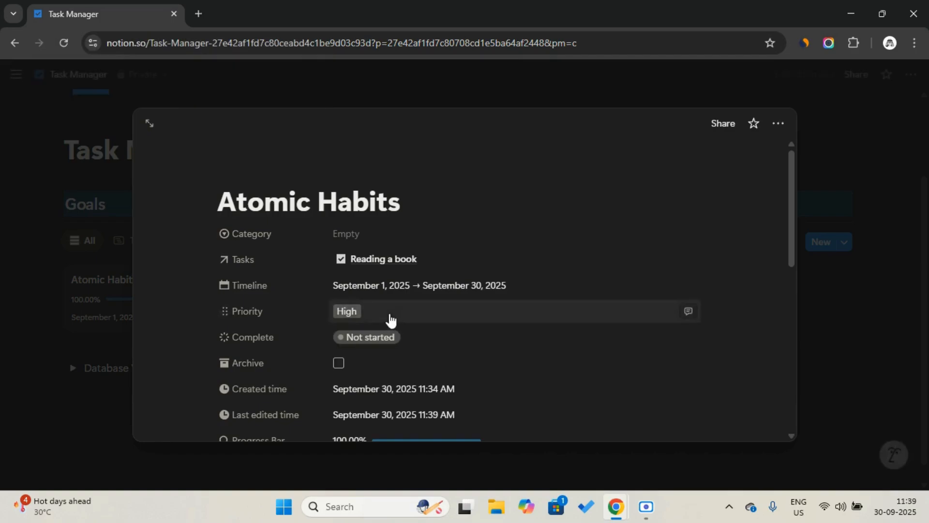
Create the category option Book and assign it to the Atomic Habits goal.
left_click(370, 234)
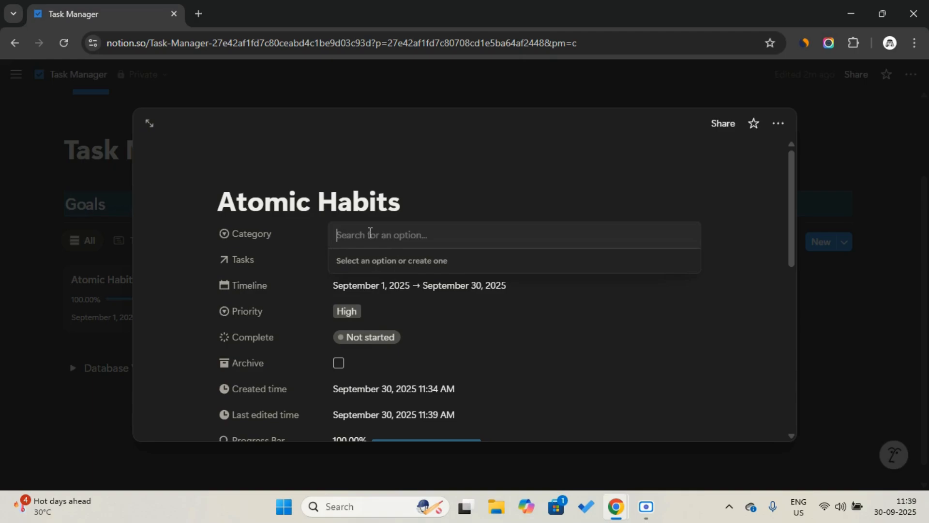
key("Caps_Lock")
type("B")
key("Caps_Lock")
type("ook")
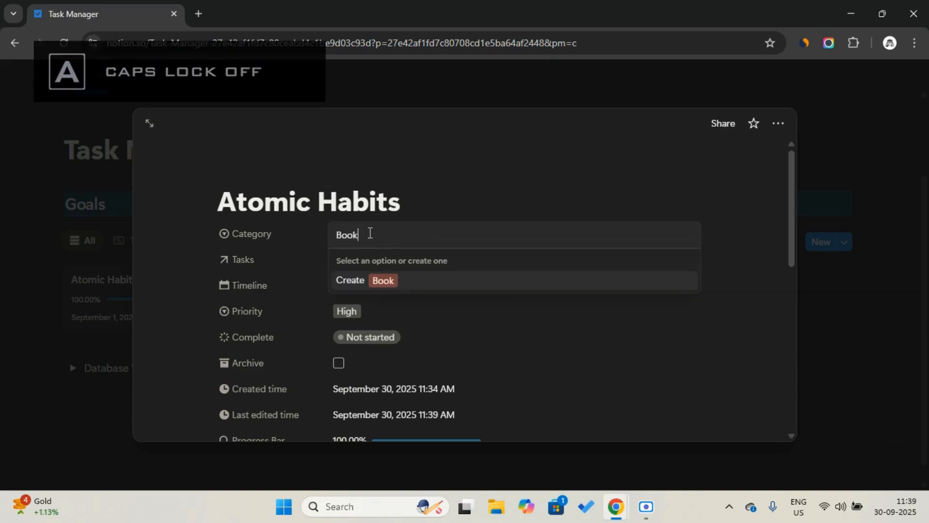
left_click(421, 285)
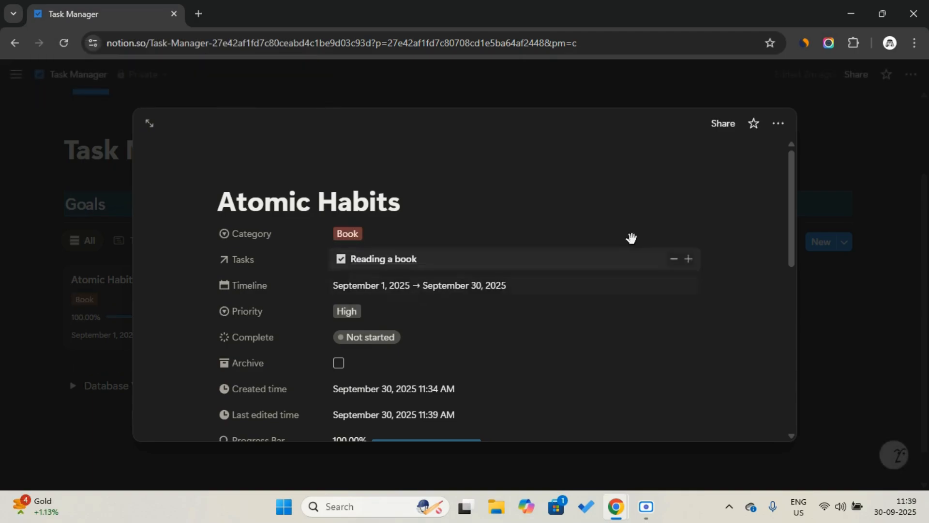
Close the Atomic Habits goal, show the start of its bar in the Goals Timeline view, and tick its Complete checkbox.
left_click(881, 227)
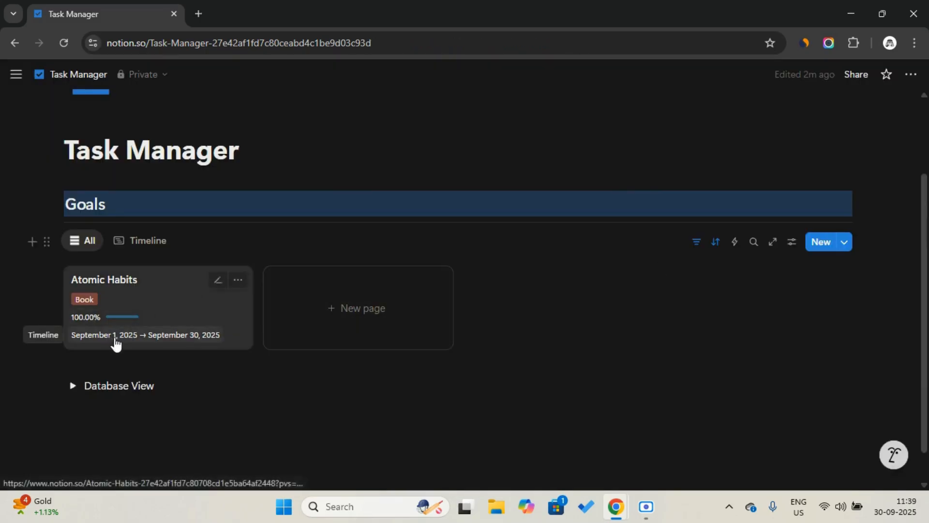
left_click(127, 247)
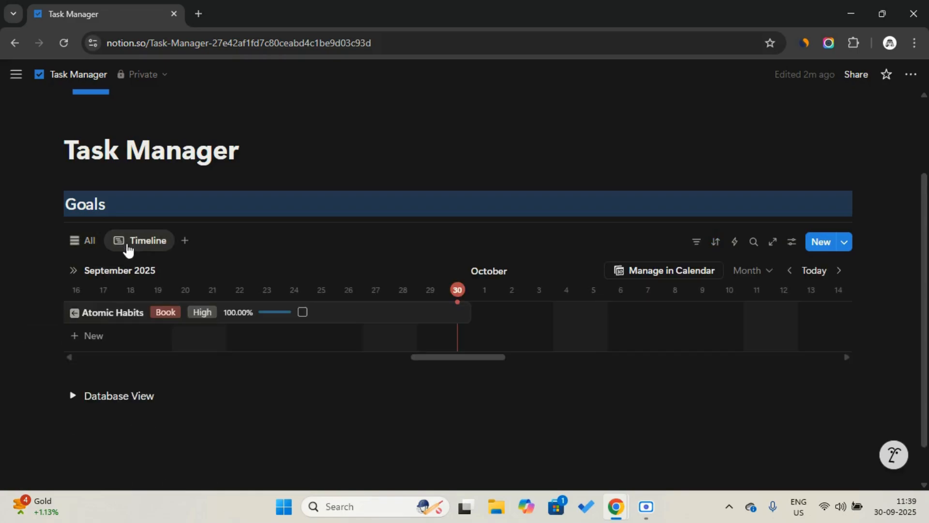
scroll(208, 337, "left", 5)
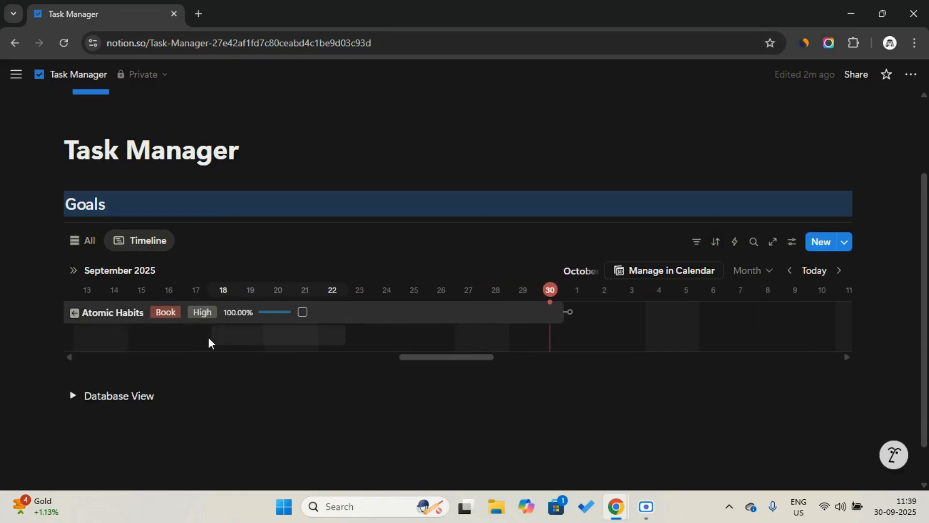
scroll(185, 334, "left", 5)
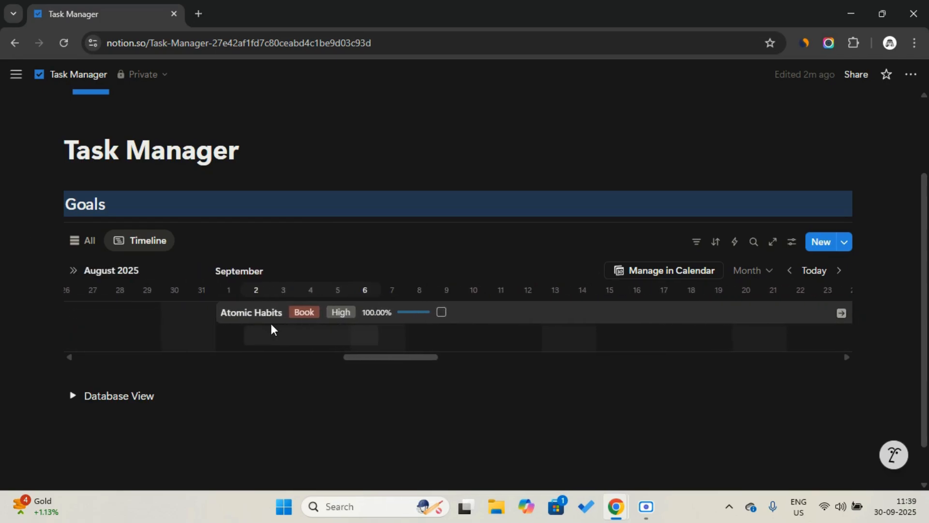
left_click(442, 312)
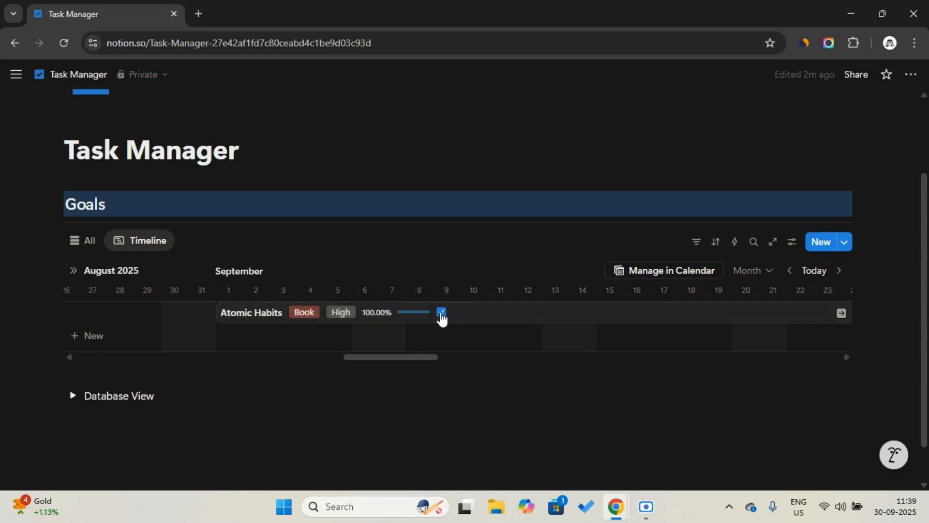
Add a conditional color rule to the Goals Timeline view for pages whose Complete status is in the Complete group.
left_click(147, 248)
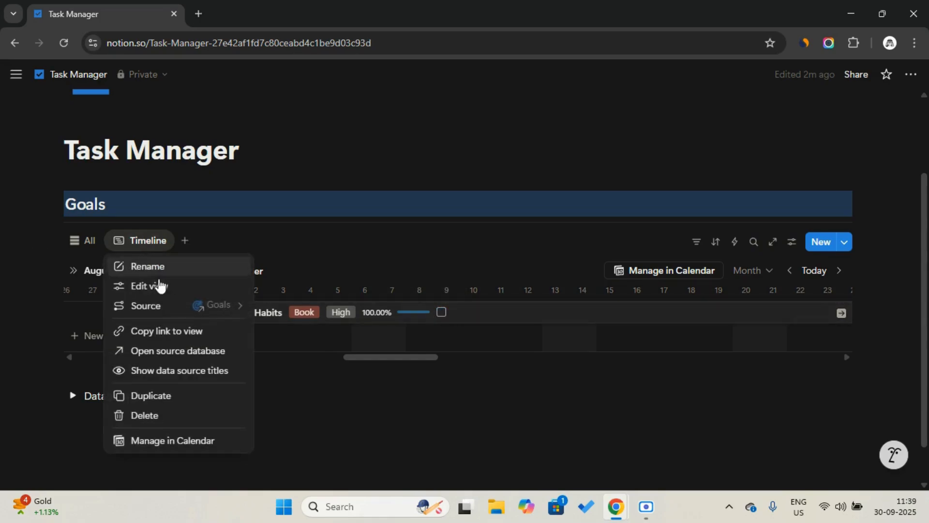
left_click(167, 290)
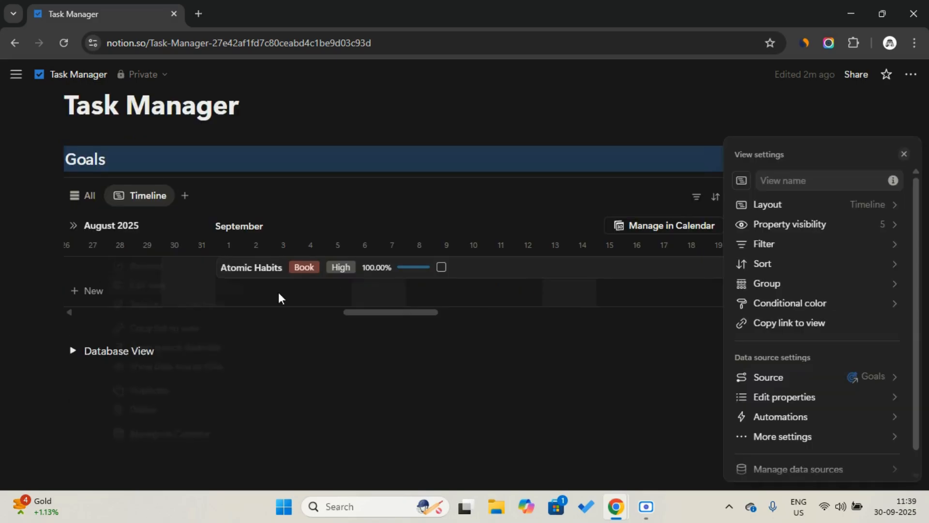
left_click(773, 305)
left_click(817, 398)
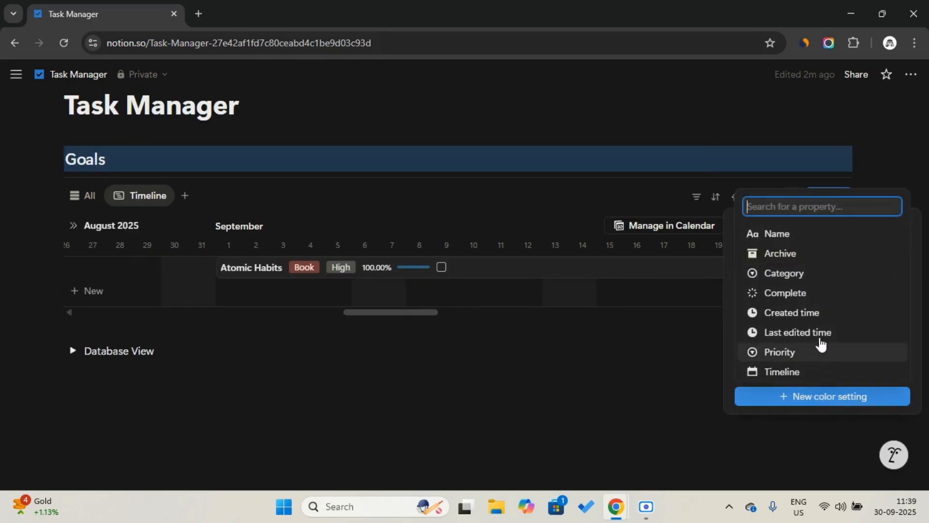
left_click(803, 293)
left_click(818, 262)
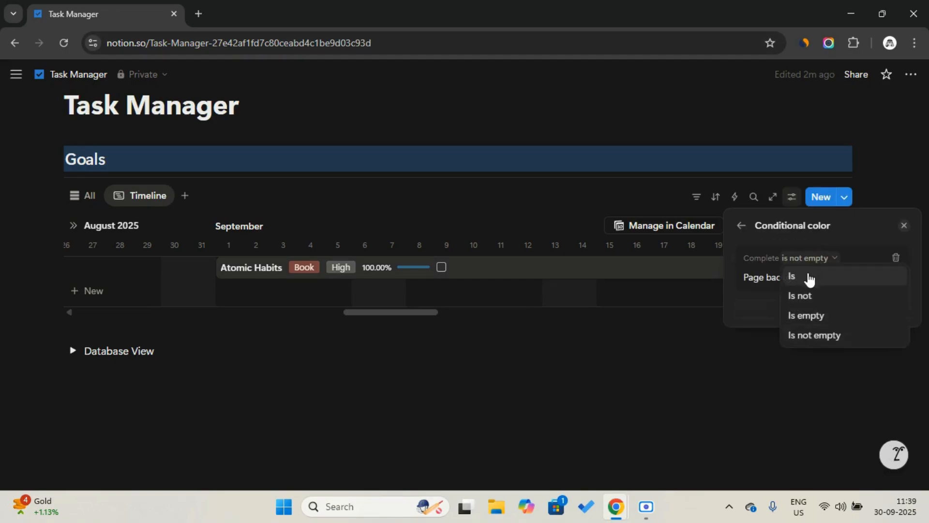
left_click(807, 275)
left_click(871, 281)
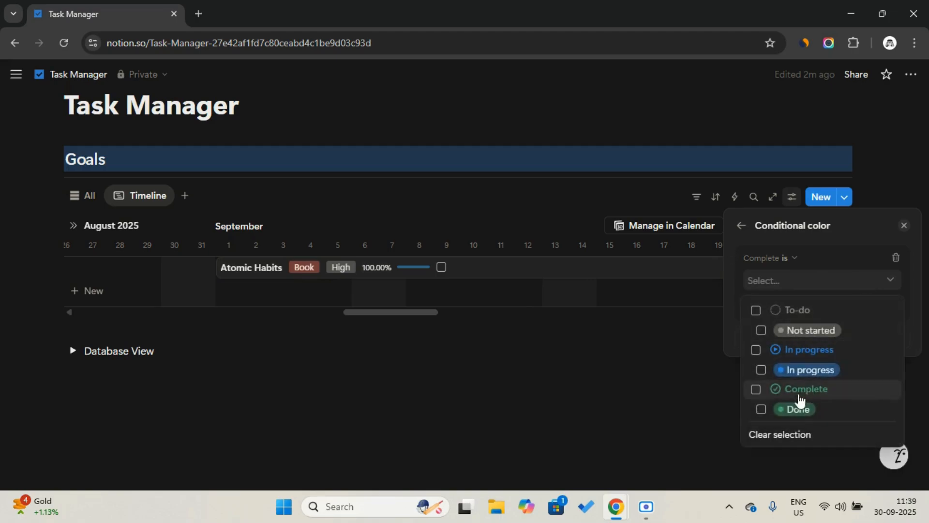
left_click(706, 340)
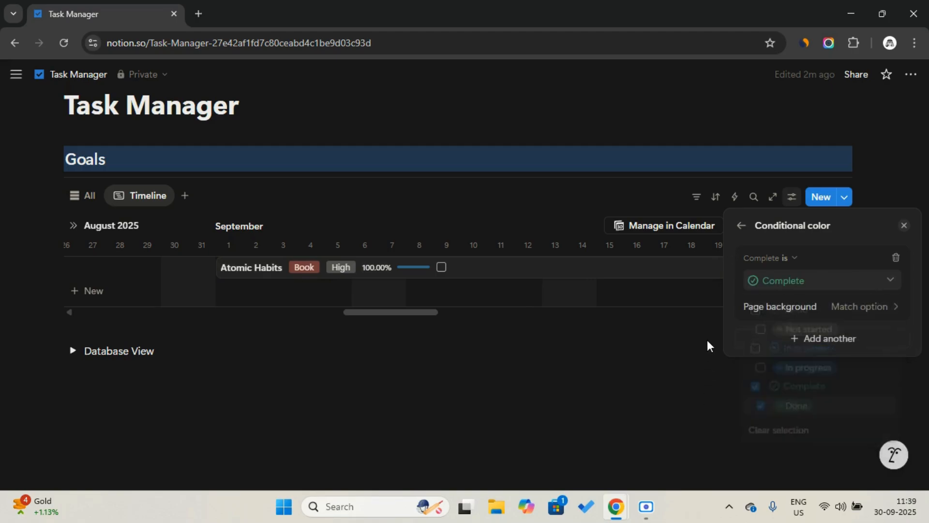
left_click(707, 340)
Test the conditional color by ticking and unticking the Complete checkbox on the Atomic Habits timeline bar.
left_click(441, 267)
left_click(604, 366)
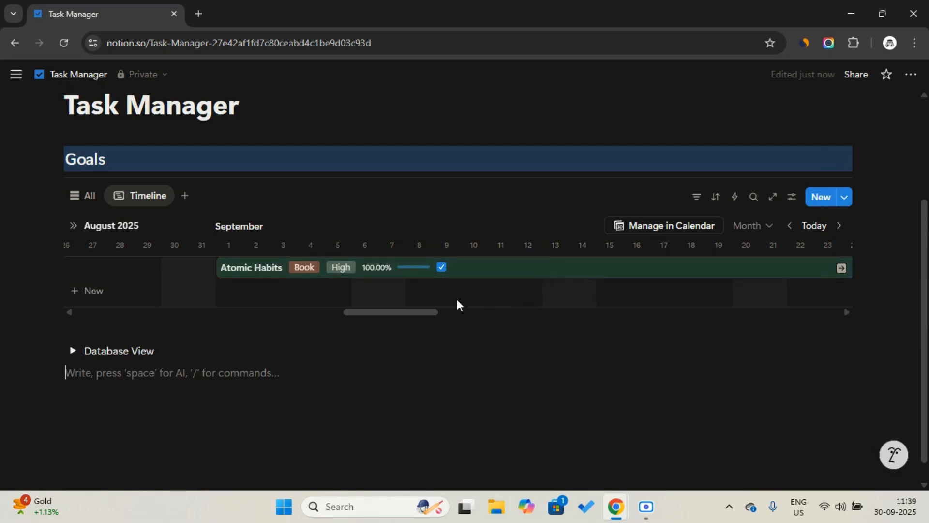
left_click(441, 267)
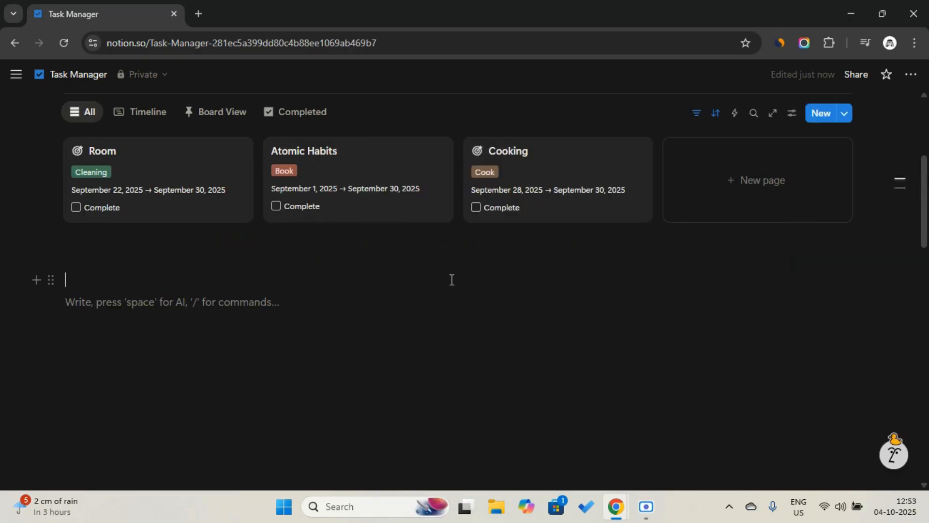
Add a Heading 2 reading Tasks below the goals gallery and give it a blue background.
key("BackSpace")
type("/h2")
key("Return")
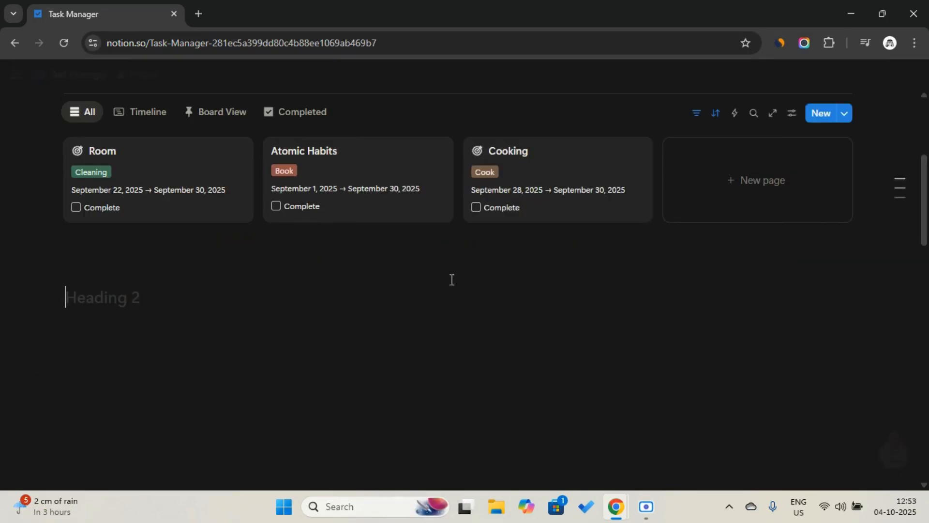
type("Tasks")
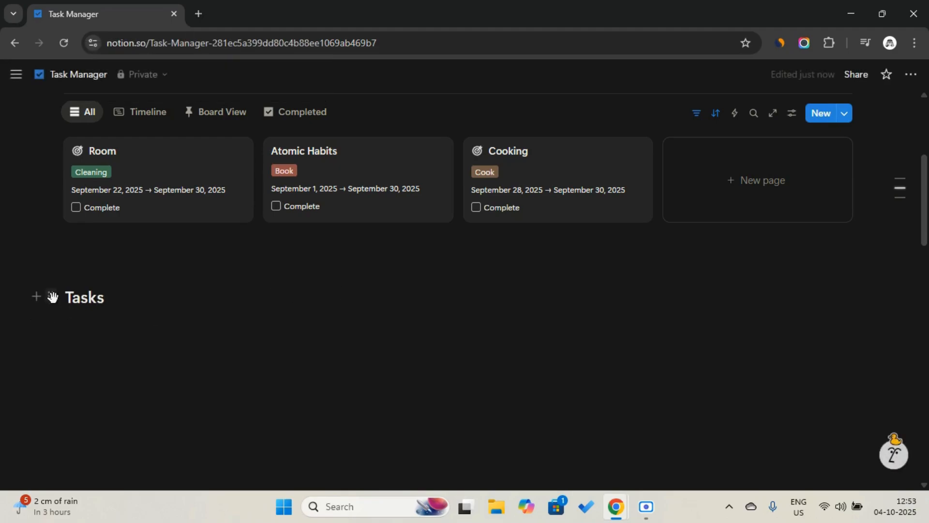
left_click(50, 296)
mouse_move(106, 220)
mouse_move(228, 239)
left_click(291, 121)
Insert a divider under the Tasks heading and a linked view of the Tasks database using its existing Table view.
left_click(266, 297)
type("/di")
key("Return")
type("/linked")
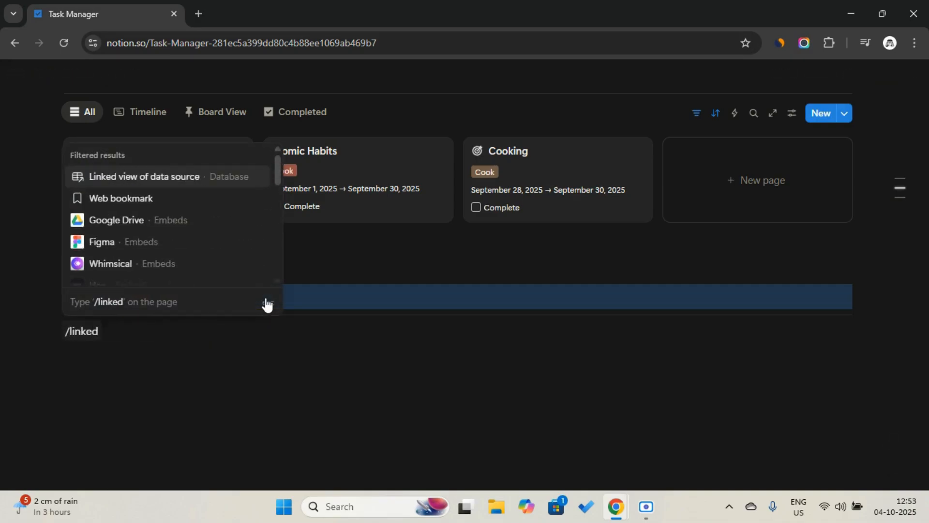
key("Return")
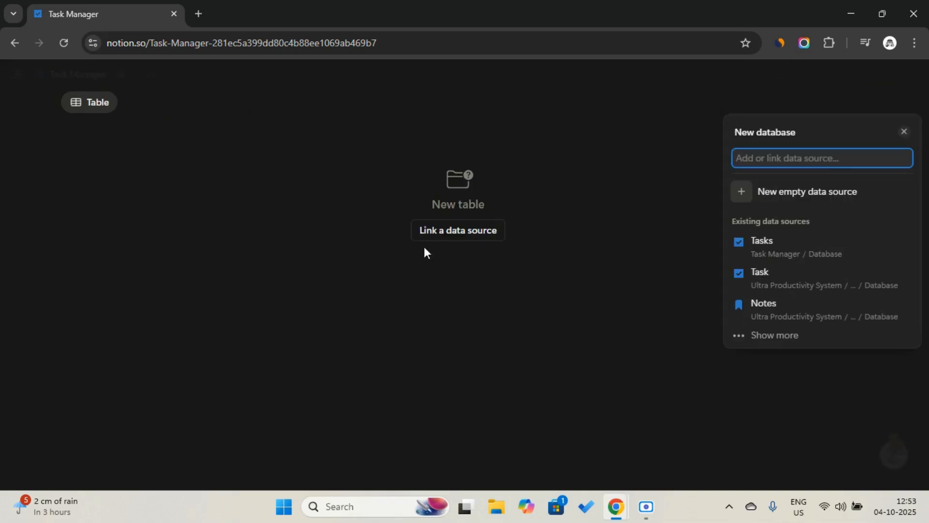
left_click(784, 245)
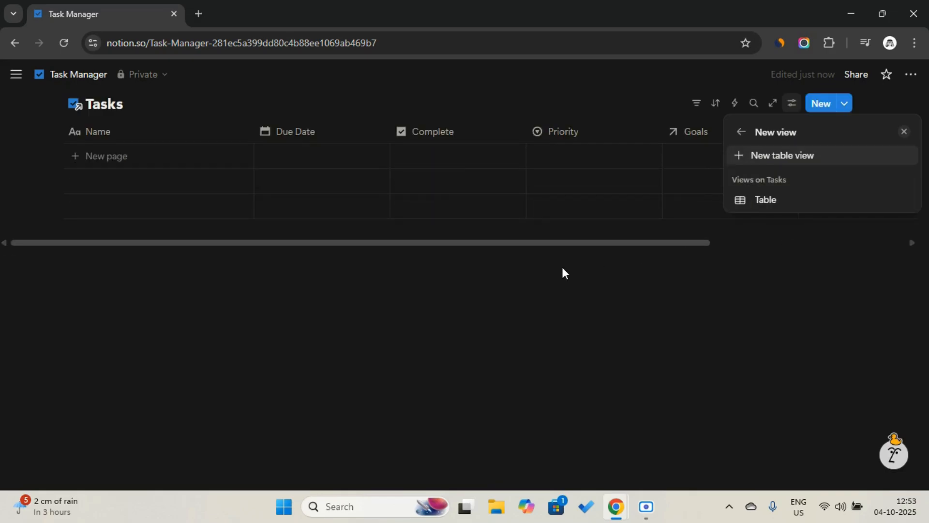
left_click(768, 209)
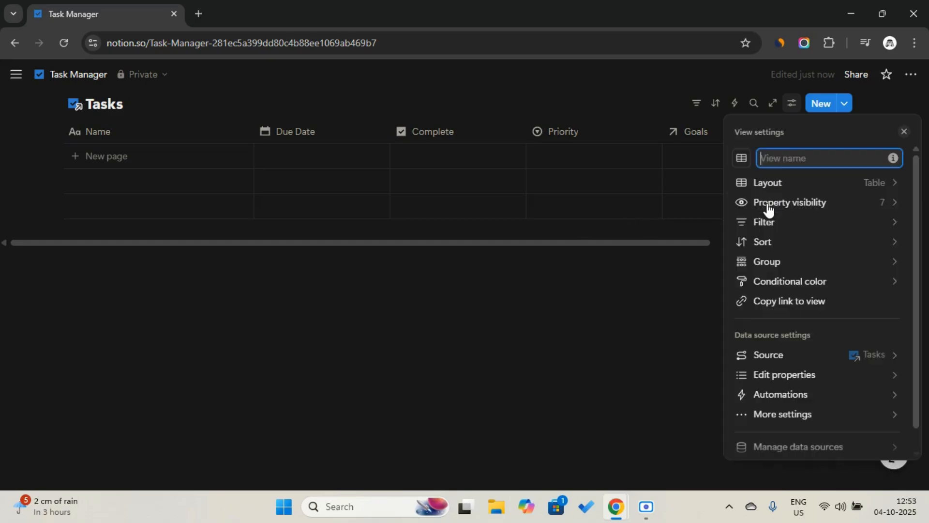
Name the linked Tasks table view Inbox and give it an open envelope icon.
key("Caps_Lock")
type("I")
key("Caps_Lock")
type("nbox")
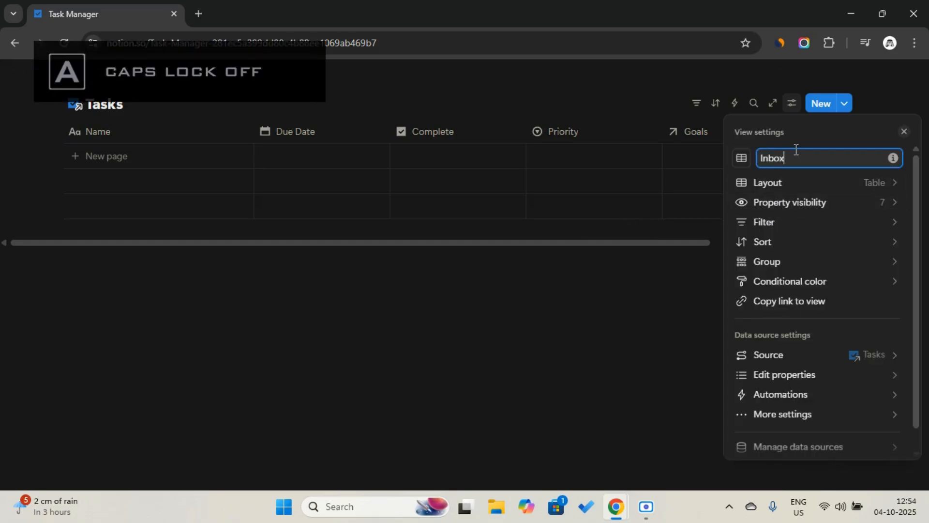
left_click(744, 161)
left_click(648, 264)
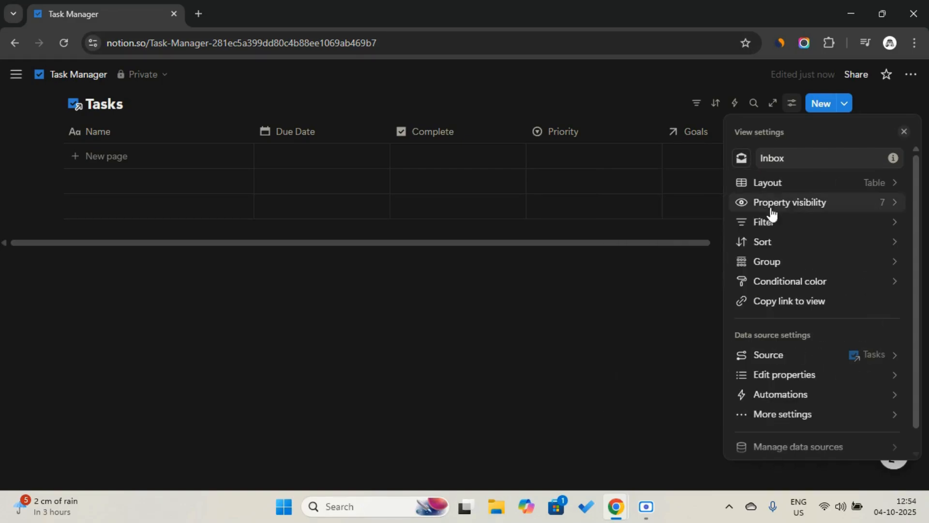
key("Escape")
Hide the data source title above the linked Tasks table.
scroll(357, 293, "up", 5)
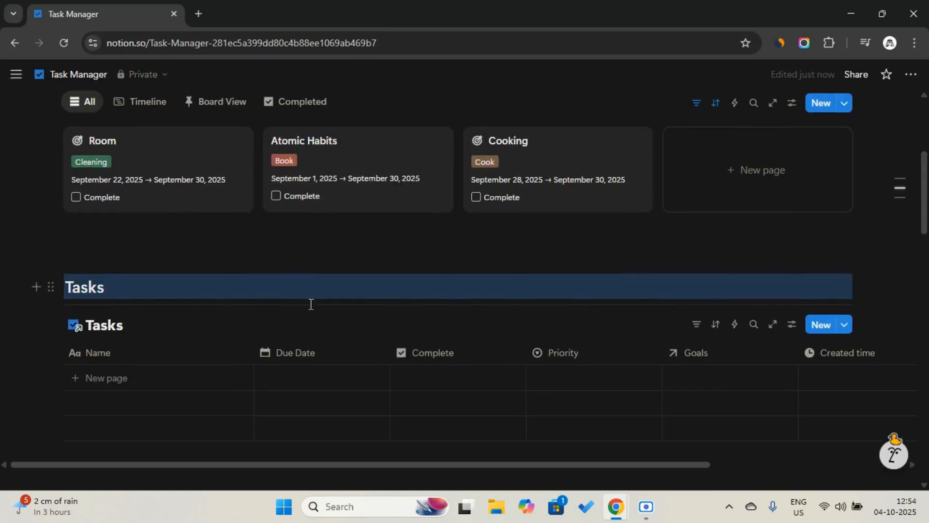
left_click(150, 325)
left_click(184, 277)
Filter the Inbox view to tasks whose Complete status is not in the Complete group.
scroll(693, 266, "down", 1)
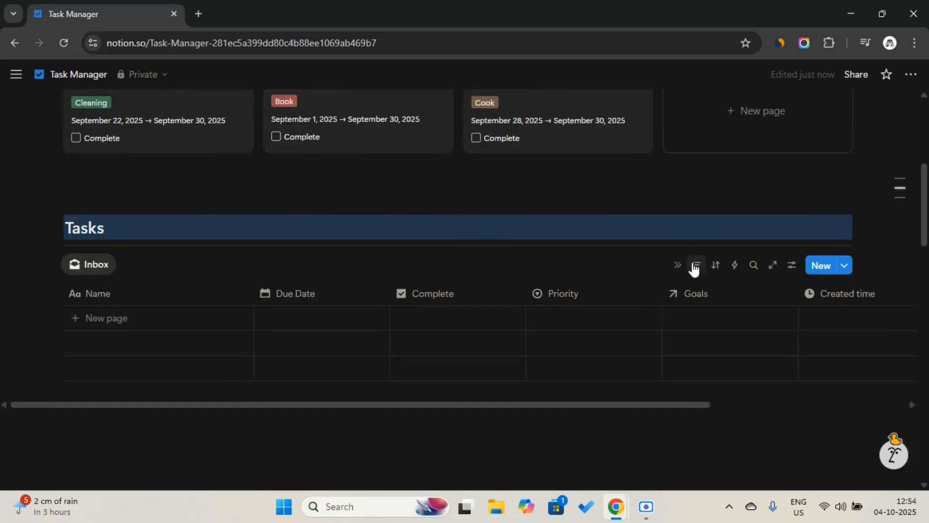
left_click(696, 266)
left_click(726, 341)
left_click(117, 321)
left_click(127, 356)
left_click(84, 438)
left_click(79, 417)
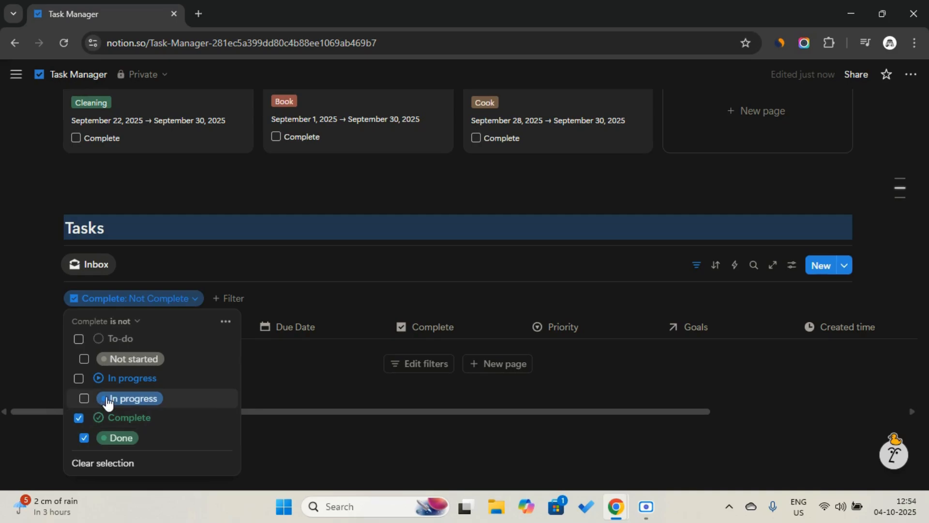
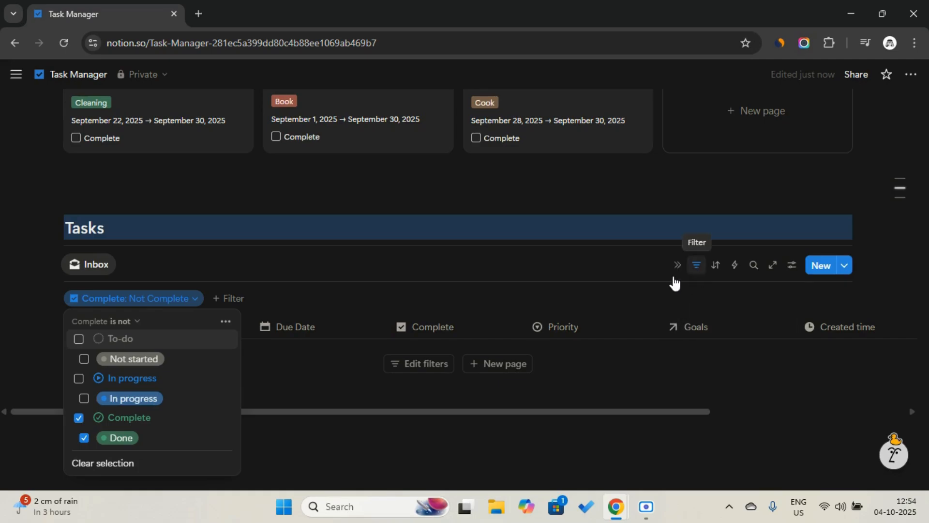
Add a second filter to the Inbox view so that Due Date is empty.
left_click(225, 300)
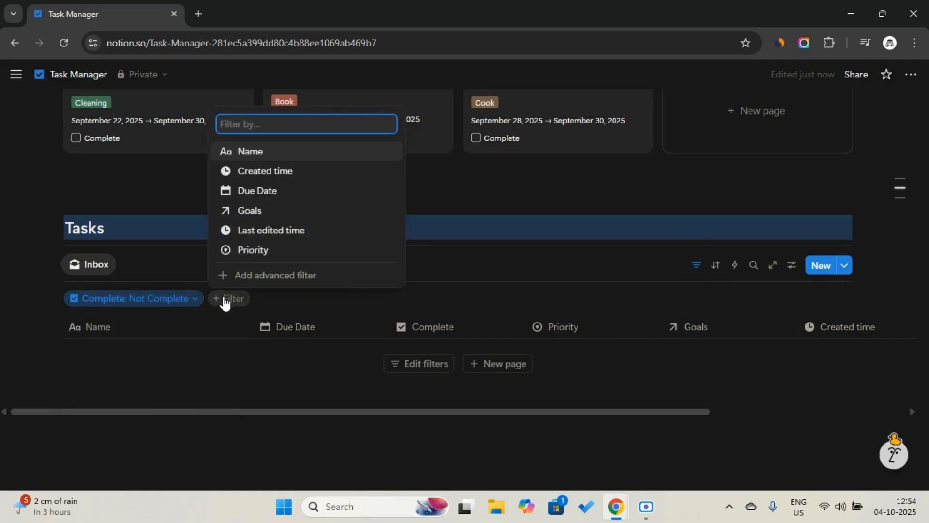
left_click(284, 194)
left_click(317, 86)
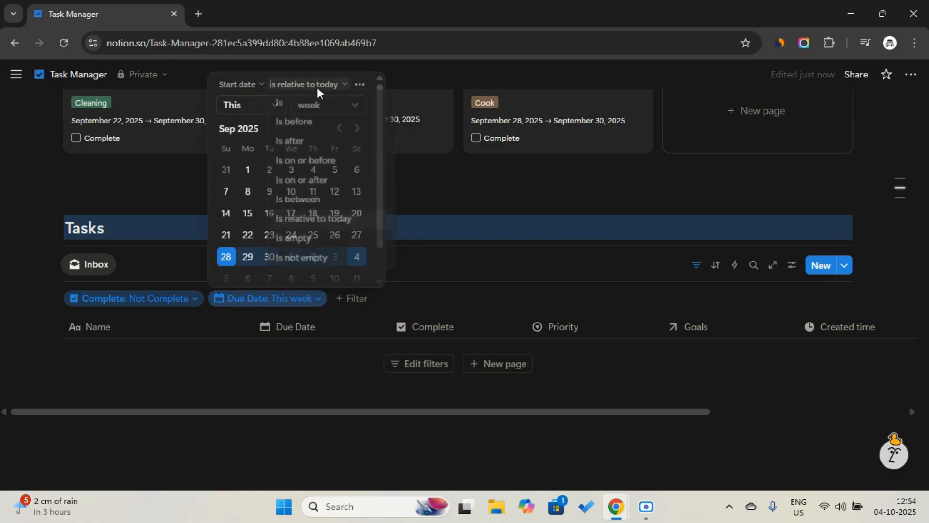
left_click(318, 242)
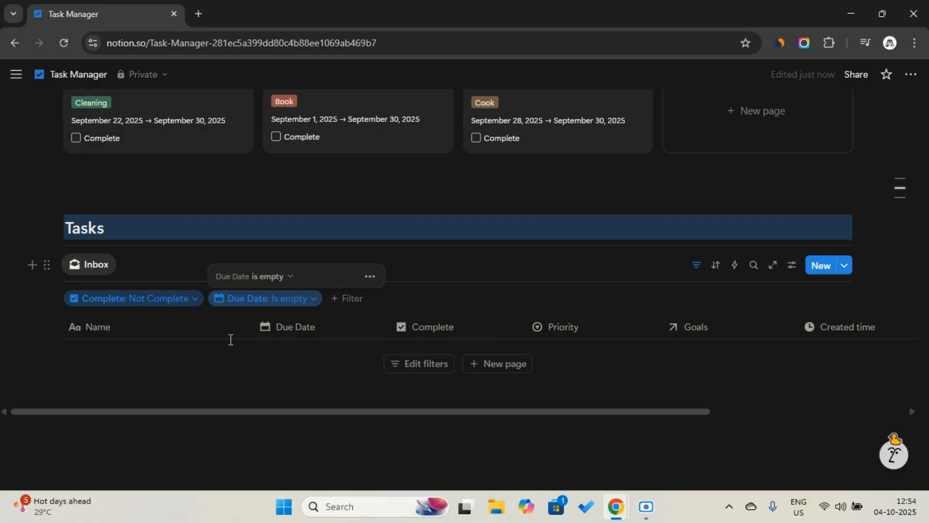
Sort the Inbox view by Created time in descending order and collapse the filter bar.
left_click(715, 265)
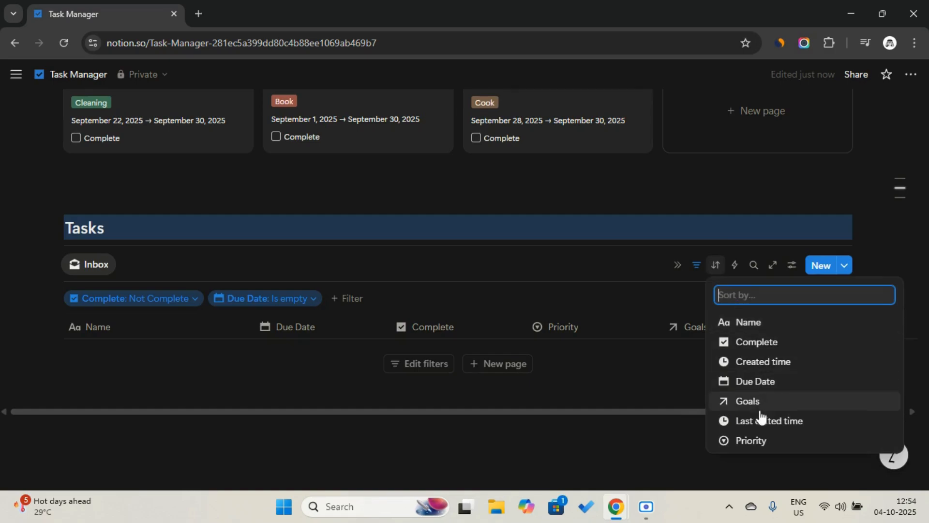
left_click(770, 361)
left_click(224, 325)
left_click(224, 372)
left_click(702, 272)
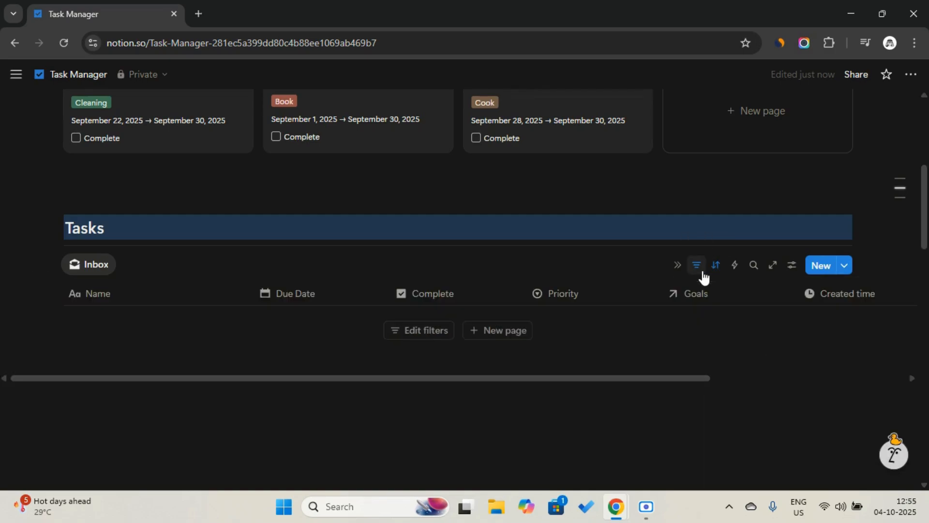
Duplicate the Inbox view, name the copy Linked, and give it a link icon.
left_click(97, 272)
left_click(110, 419)
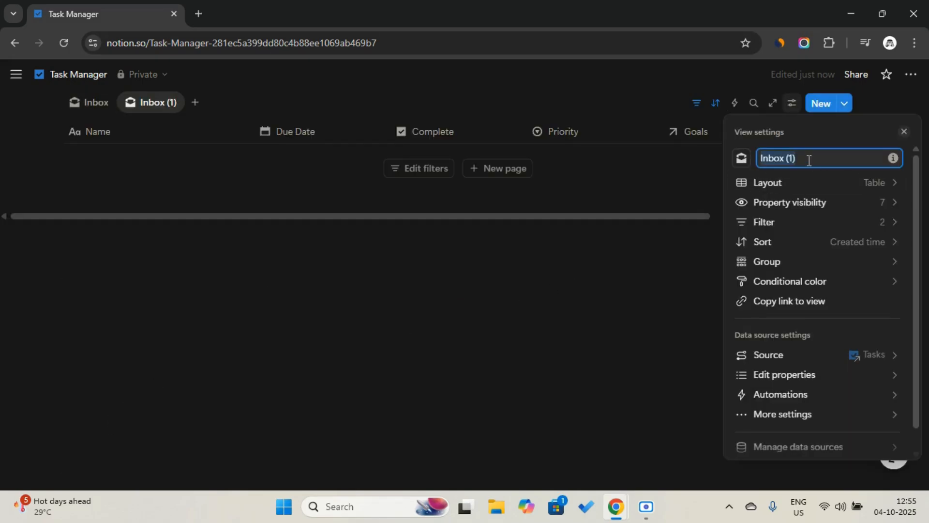
type("Linked")
left_click(741, 158)
left_click(653, 262)
left_click(590, 259)
Remove the Complete and Due Date filters from the Linked view.
left_click(695, 106)
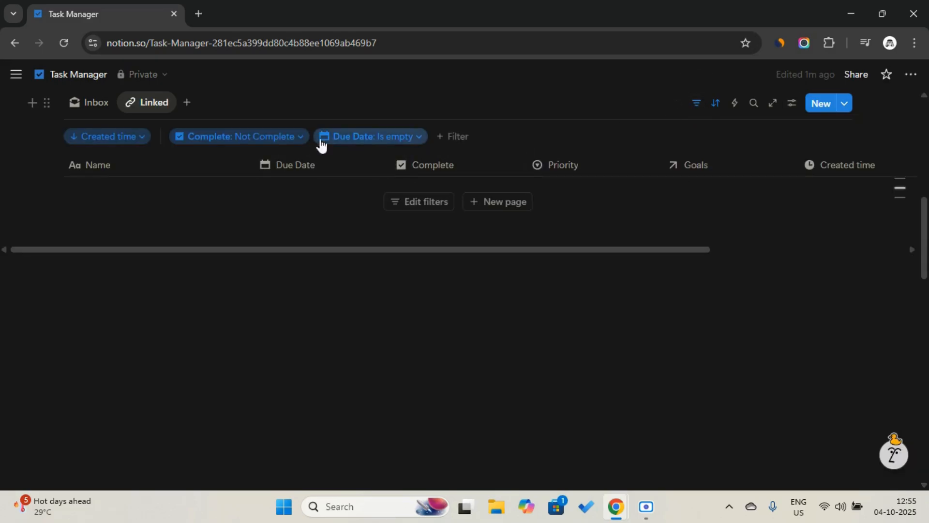
left_click(262, 139)
left_click(330, 161)
left_click(350, 166)
left_click(260, 141)
left_click(329, 160)
left_click(356, 166)
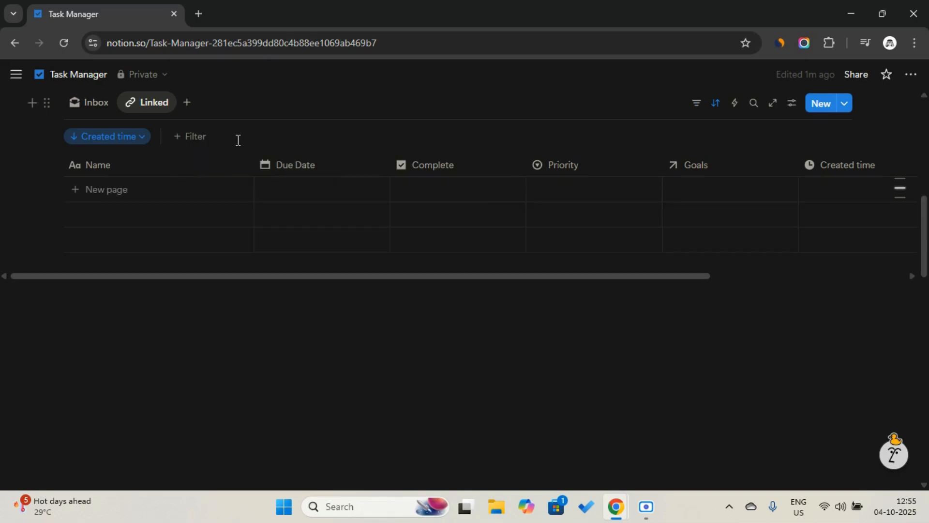
Add a filter to the Linked view so that Goals is not empty.
left_click(186, 139)
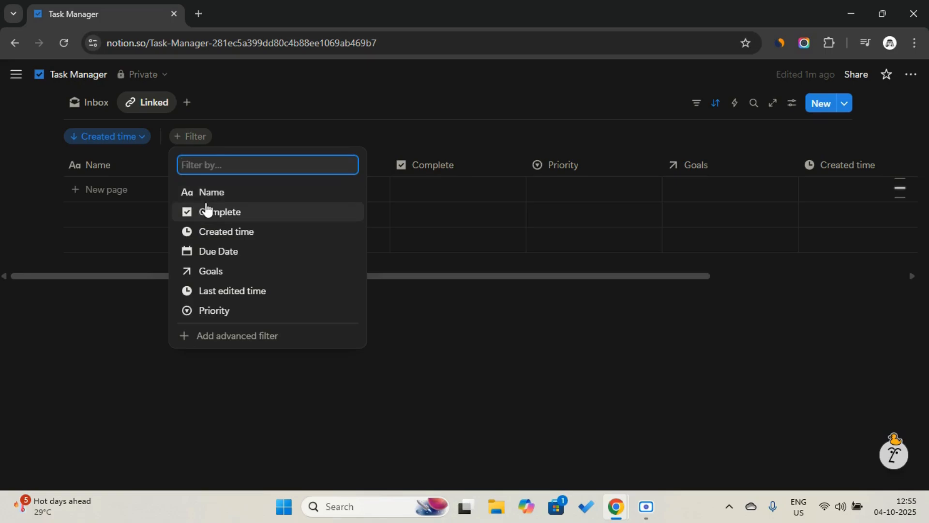
left_click(231, 271)
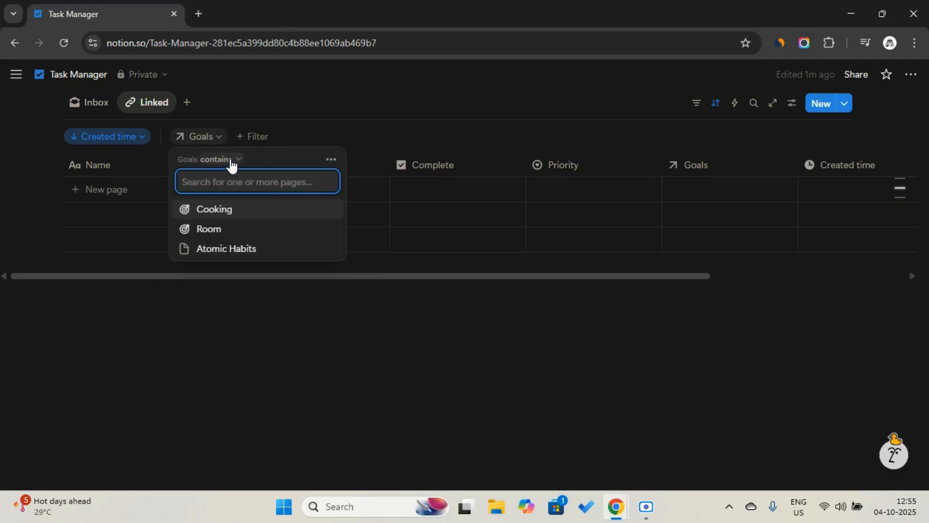
left_click(213, 161)
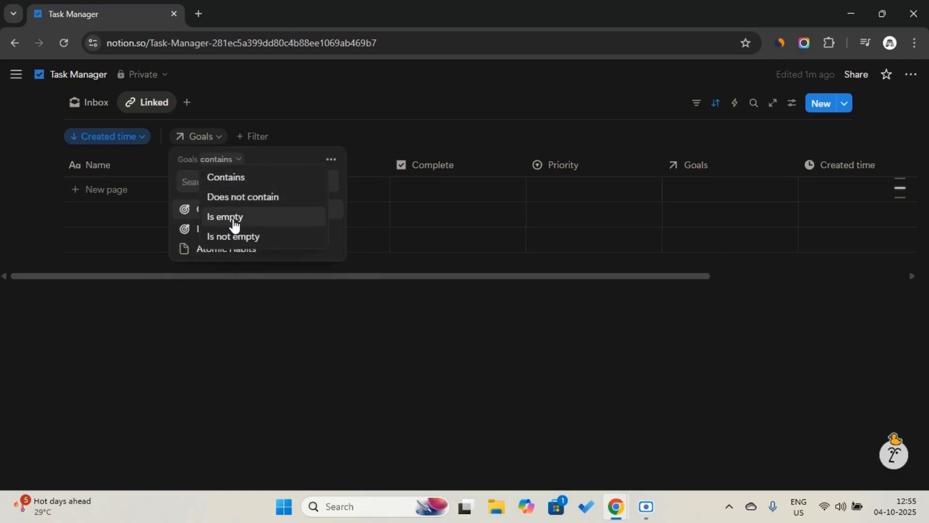
left_click(235, 220)
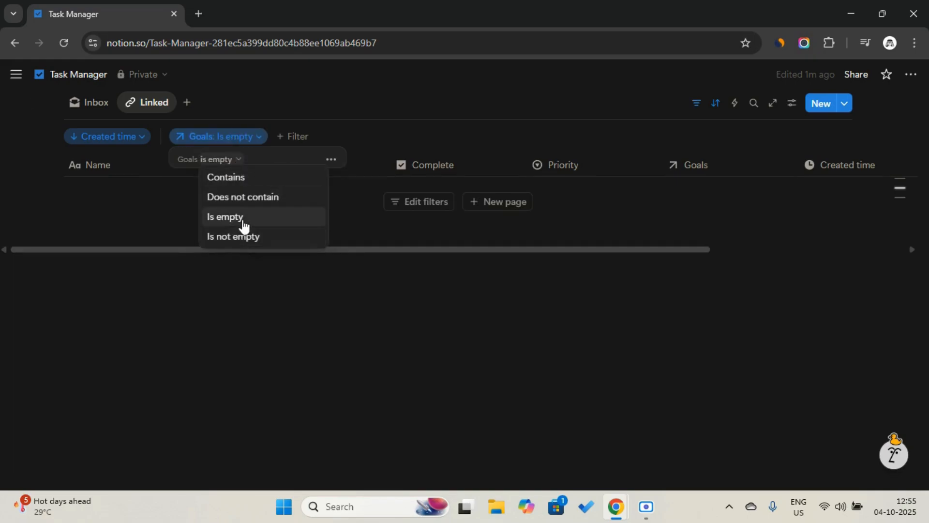
left_click(242, 235)
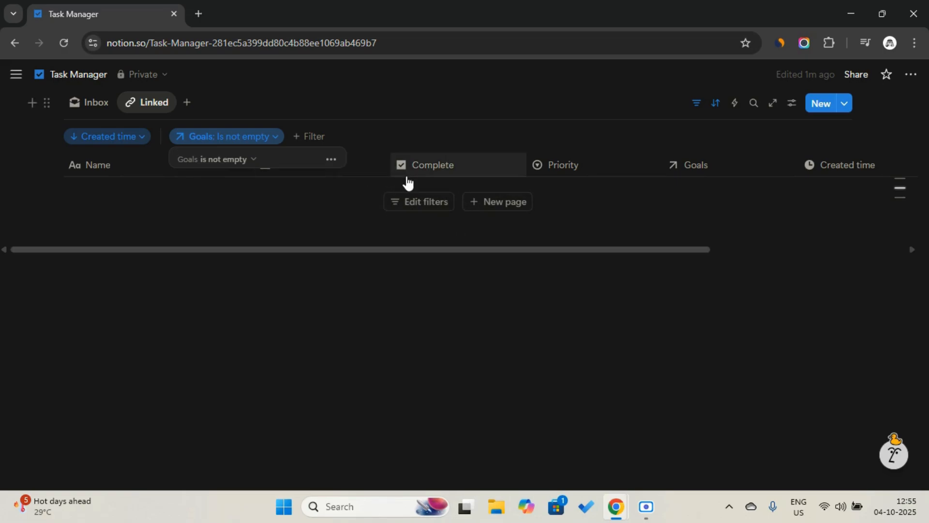
left_click(699, 110)
left_click(699, 111)
left_click(698, 110)
left_click(698, 110)
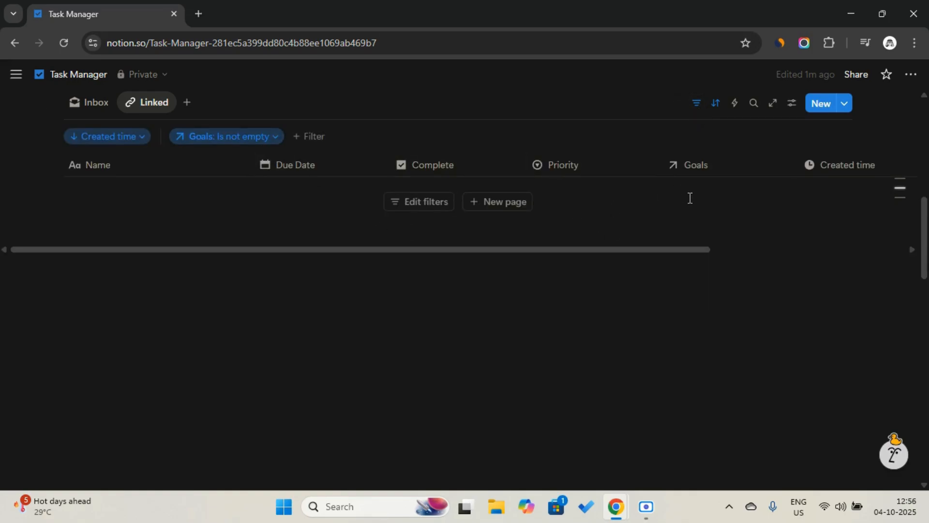
Add an ascending Complete sort to the Linked view and place it above the Created time sort.
left_click(712, 110)
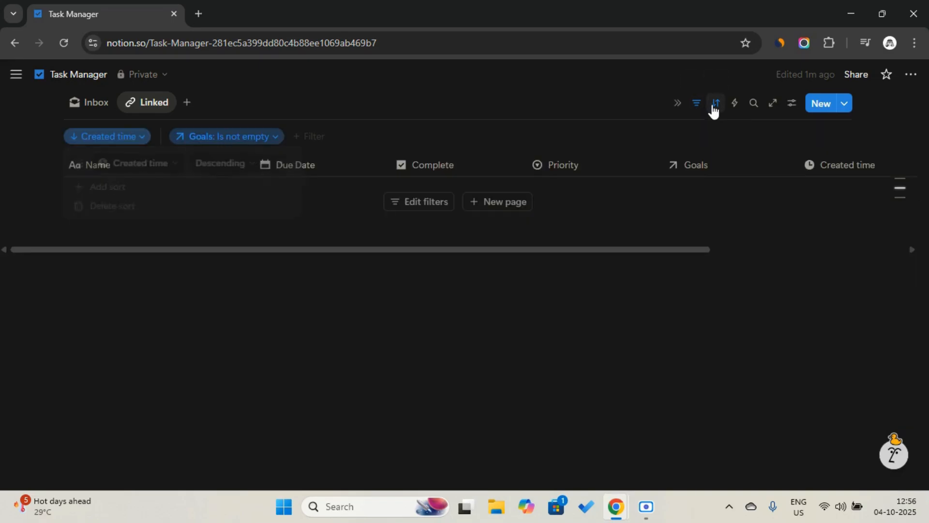
left_click(173, 189)
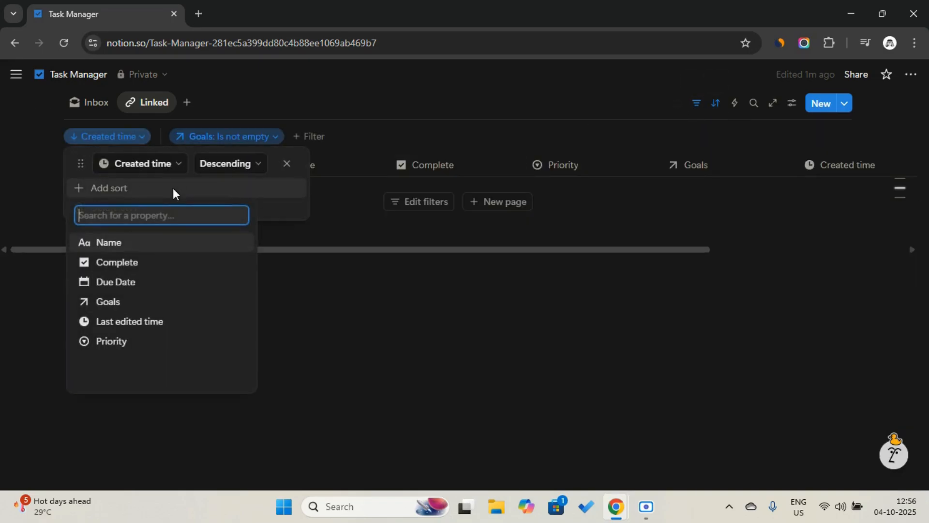
left_click(155, 273)
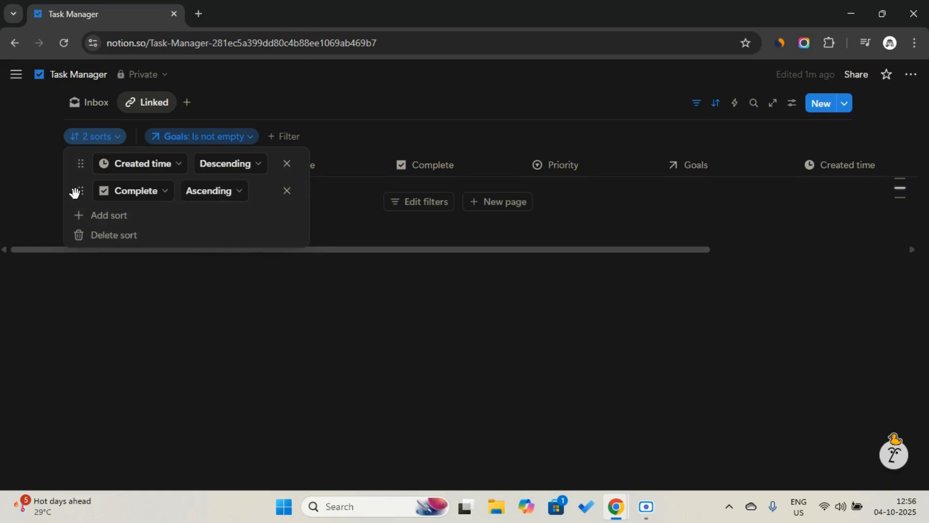
left_click_drag(77, 191, 76, 161)
left_click(429, 134)
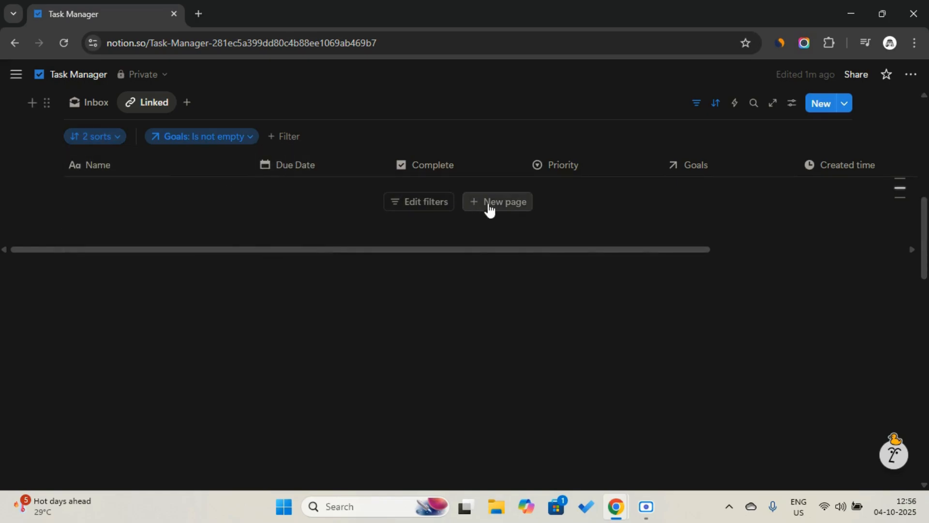
Create a new task in the Linked view titled "Read 10 pages".
left_click(505, 204)
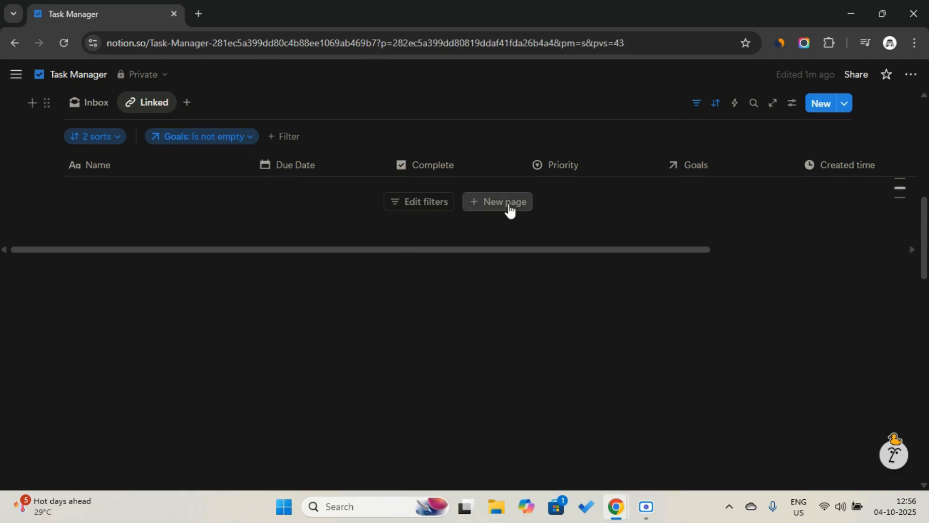
key("ctrl+a")
key("Caps_Lock")
type("Read a book")
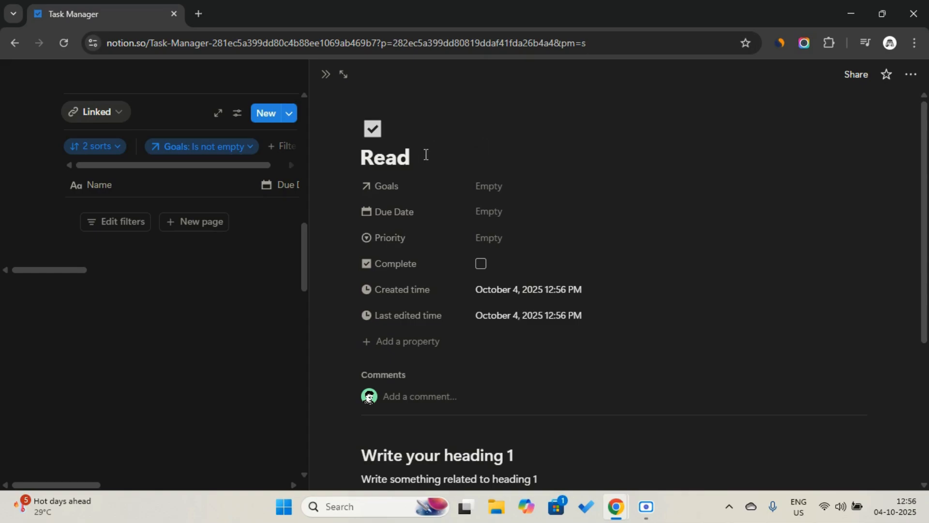
left_click(507, 202)
left_click(460, 195)
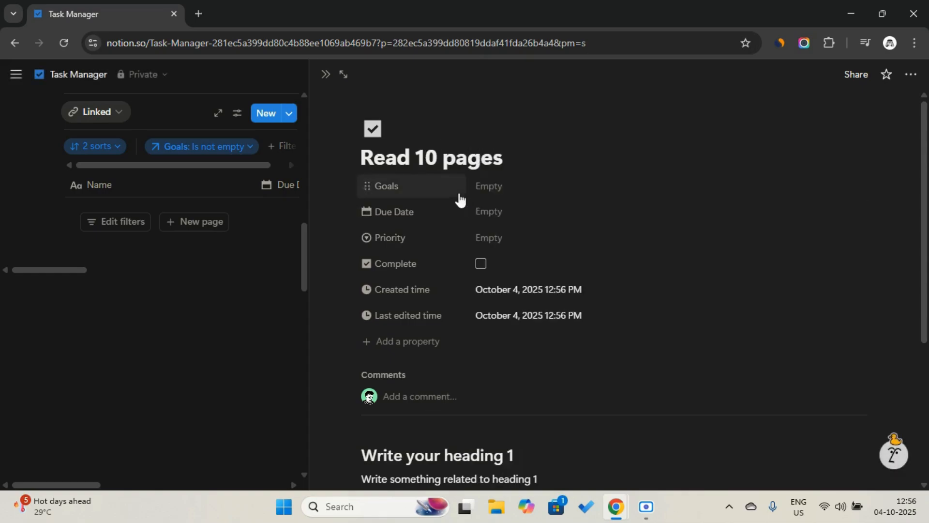
Link the Read 10 pages task to the Atomic Habits goal and close its page.
left_click(495, 192)
left_click(847, 282)
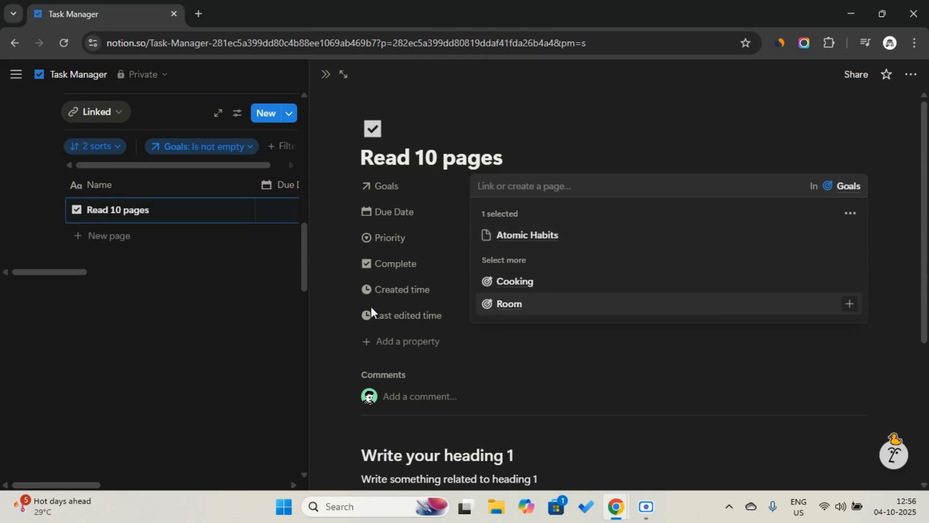
left_click(202, 292)
left_click(203, 291)
left_click(325, 76)
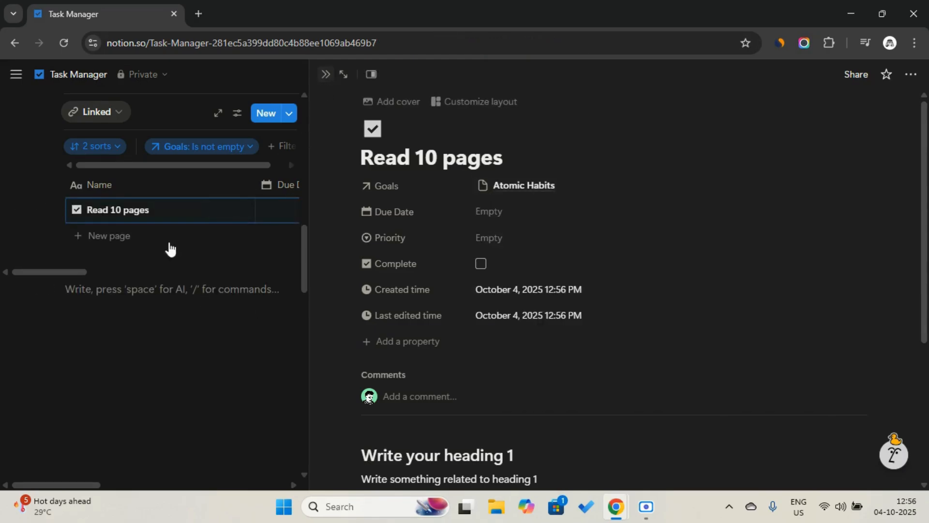
Create another task in the Linked view titled "Clean my desktop".
left_click(116, 229)
key("Caps_Lock")
key("ctrl+a")
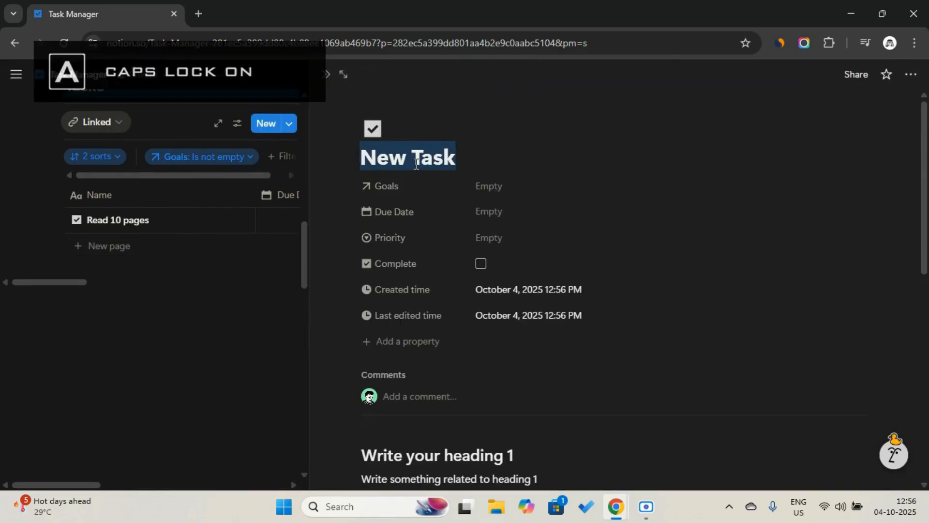
type("C")
key("Caps_Lock")
type("lean my r")
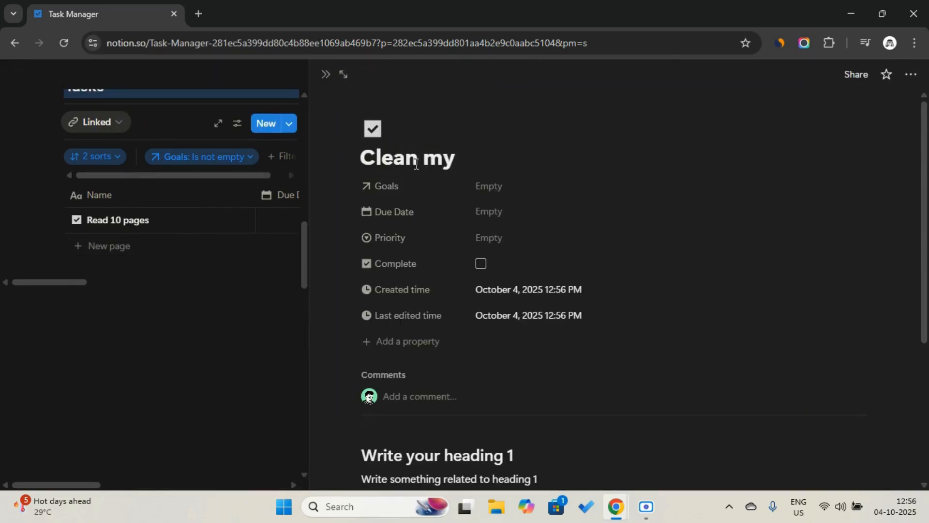
Link the Clean my desktop task to the Room goal and mark it complete.
left_click(500, 187)
left_click(850, 287)
key("Escape")
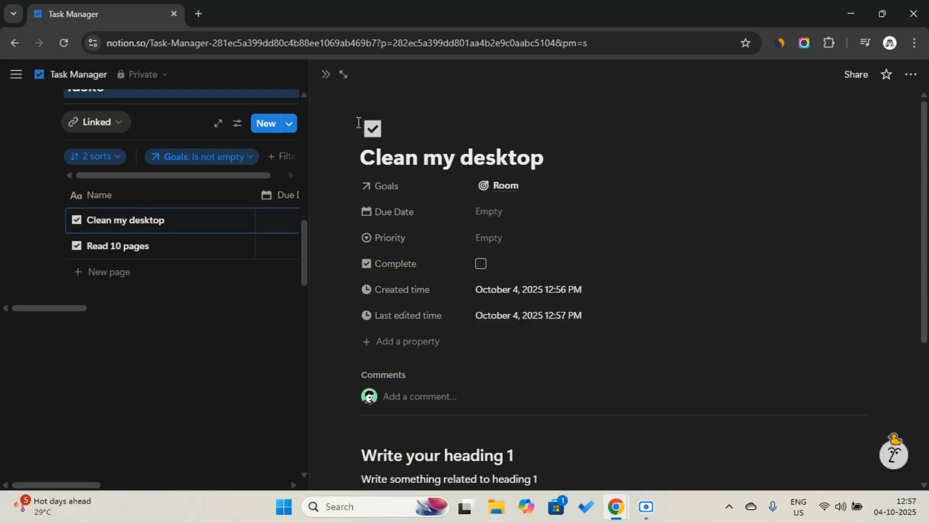
left_click(481, 263)
left_click(323, 79)
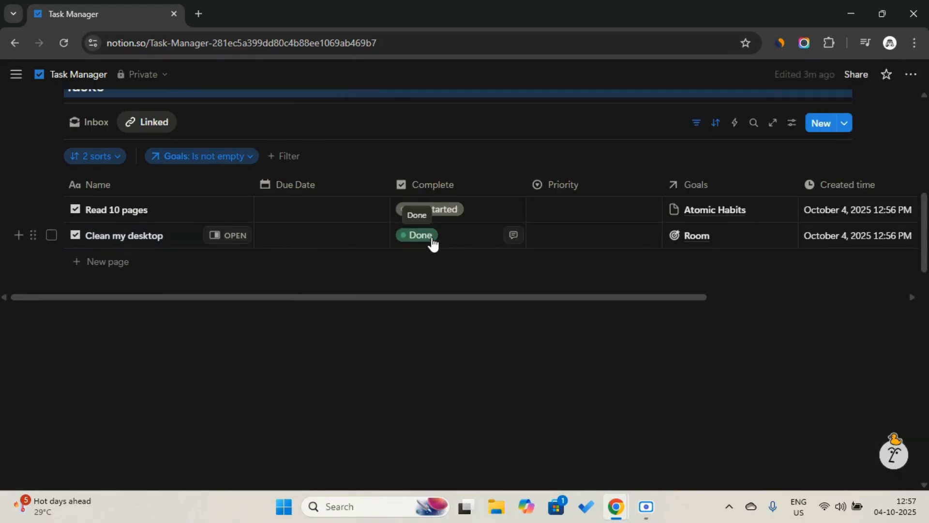
Create a third task titled "Example page" in the Linked view and link it to the Cooking goal.
left_click(113, 261)
triple_click(379, 153)
key("Caps_Lock")
type("E")
key("Caps_Lock")
type("xample page")
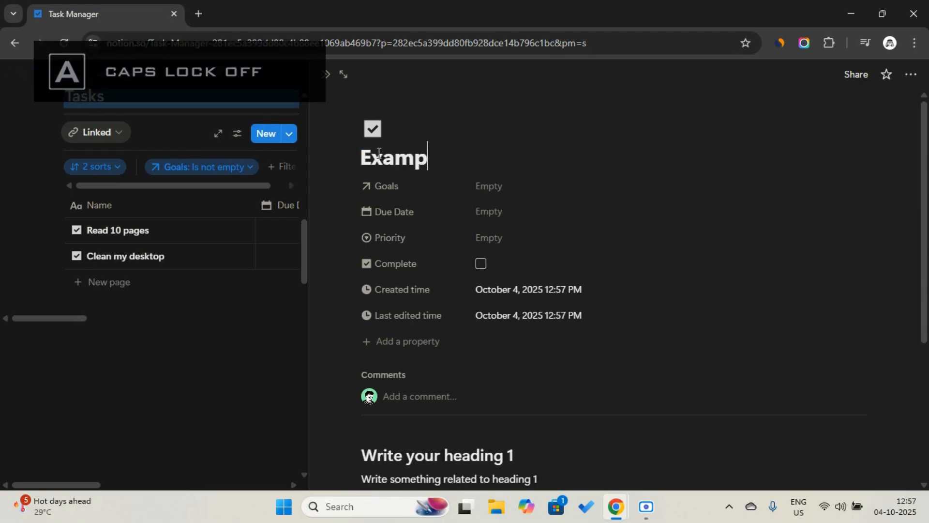
left_click(512, 186)
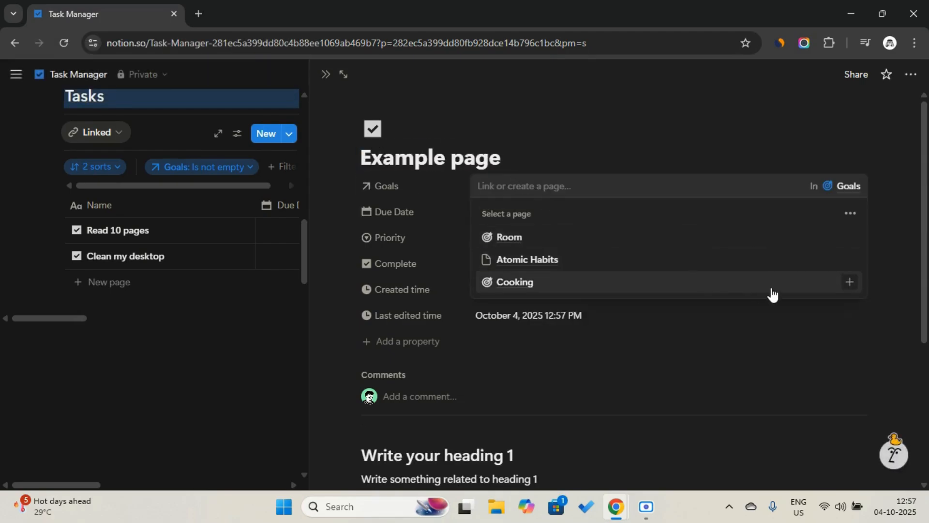
left_click(850, 283)
left_click(325, 74)
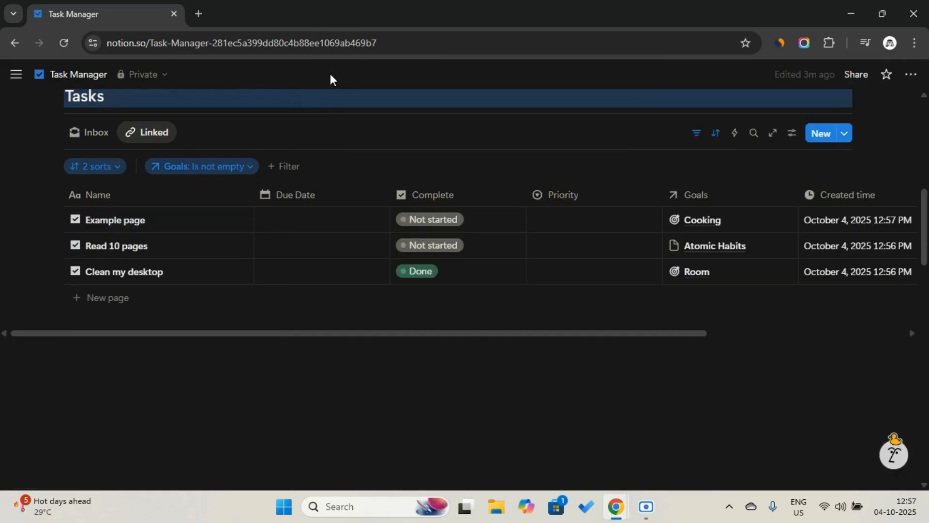
Set the Complete status of the Example page task to Done.
left_click(463, 223)
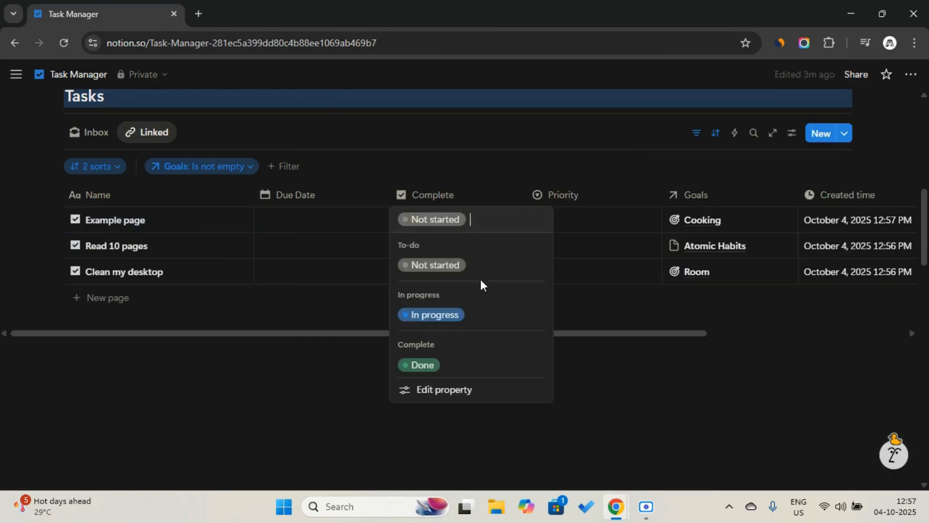
left_click(465, 376)
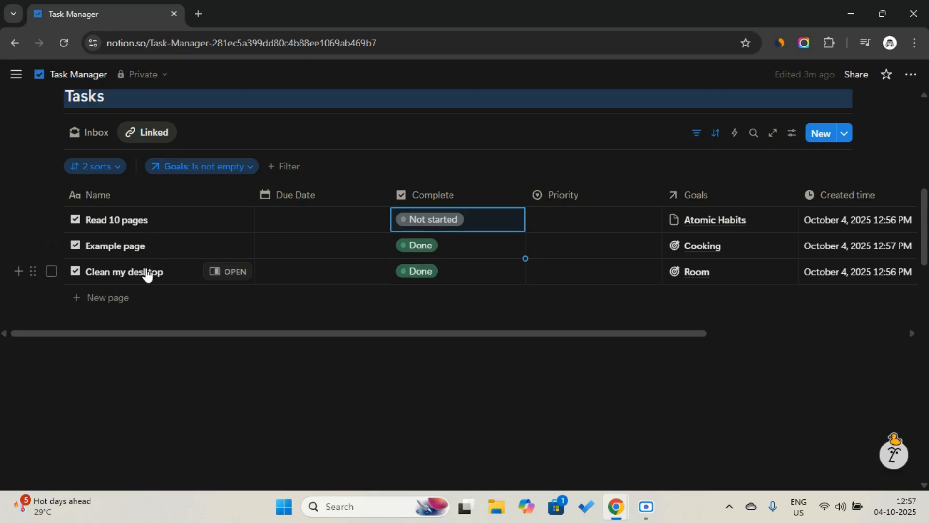
left_click(453, 211)
left_click(453, 207)
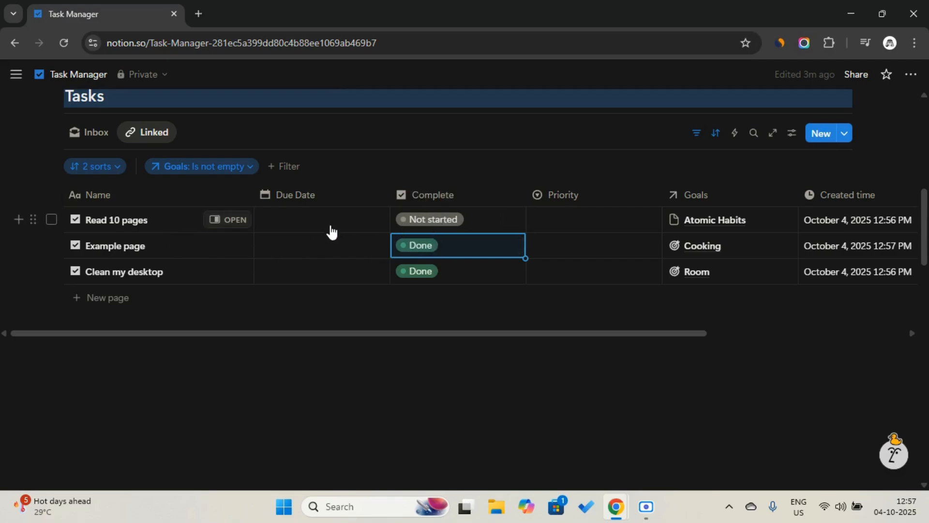
Test the Linked view's sorting by setting Read 10 pages to Done and back to Not started.
left_click(474, 223)
left_click(420, 363)
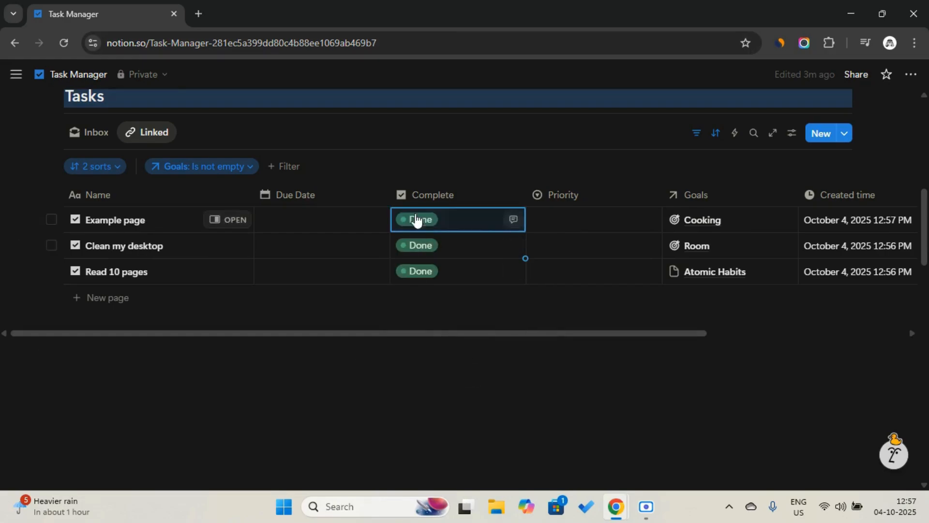
left_click(438, 269)
left_click(457, 322)
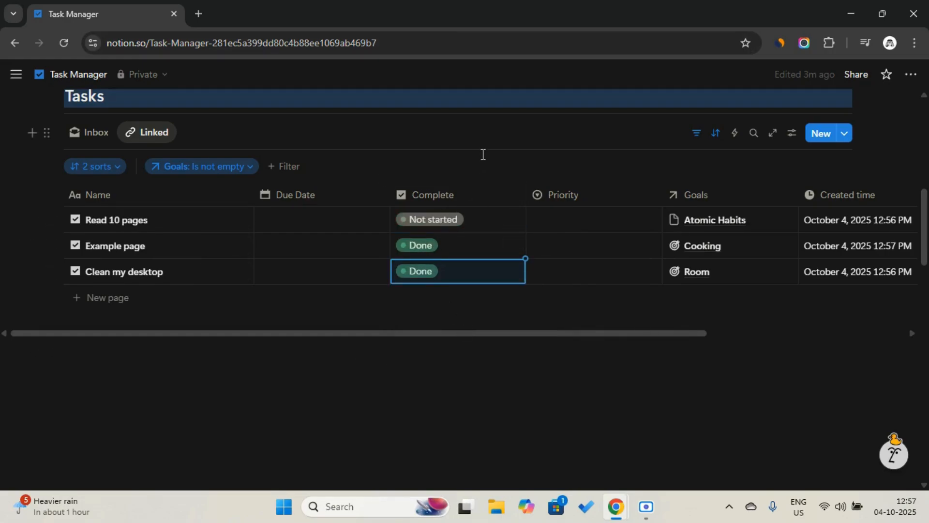
Collapse the Linked view's filter bar and duplicate the Inbox view under the name Today.
left_click(697, 134)
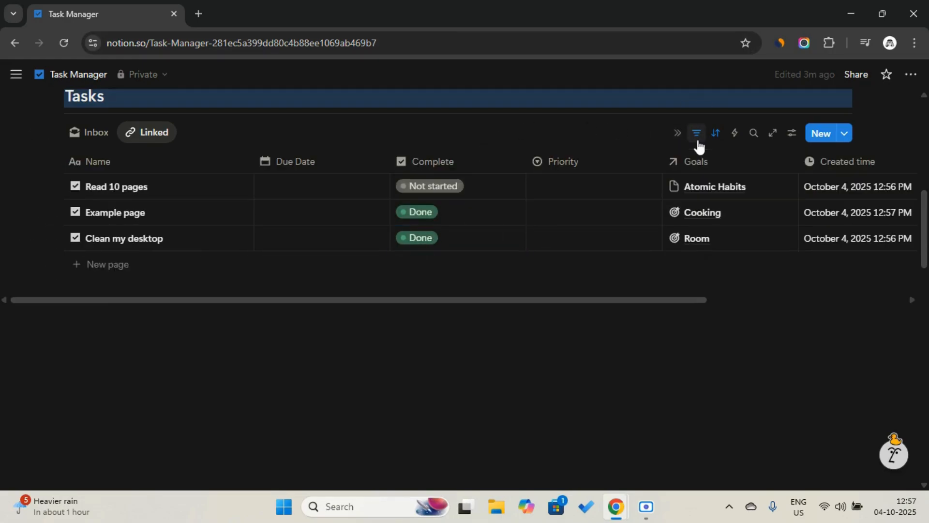
left_click(75, 132)
left_click(75, 132)
left_click(125, 290)
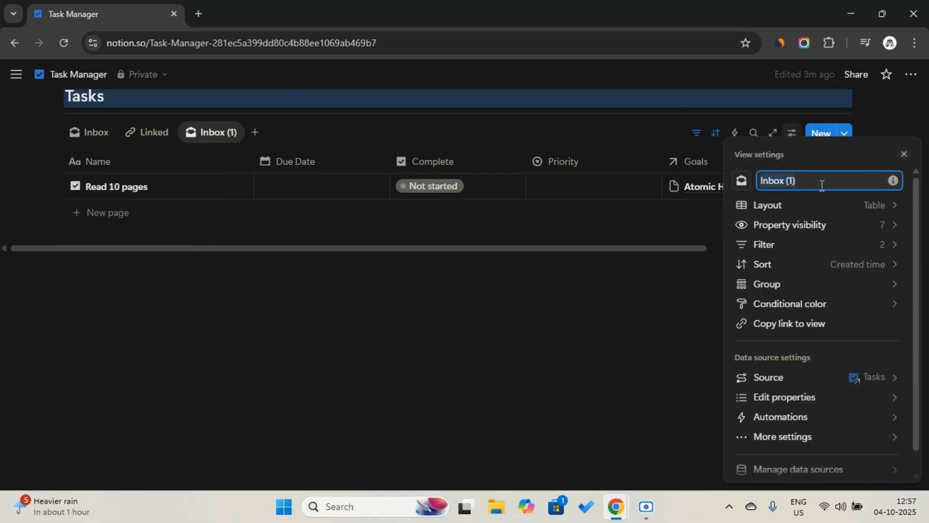
type("T")
key("Caps_Lock")
type("oday")
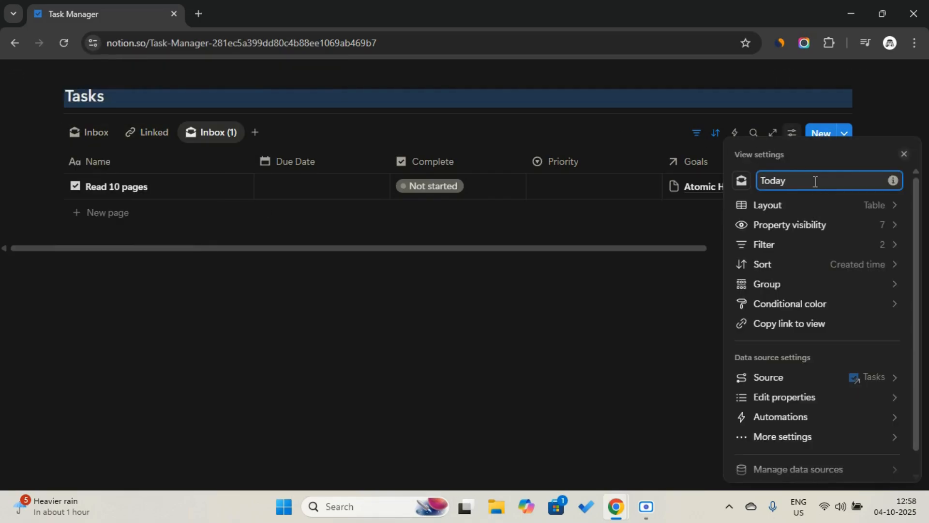
Give the Today view a checkbox icon and close its settings.
left_click(742, 180)
left_click(668, 284)
left_click(666, 283)
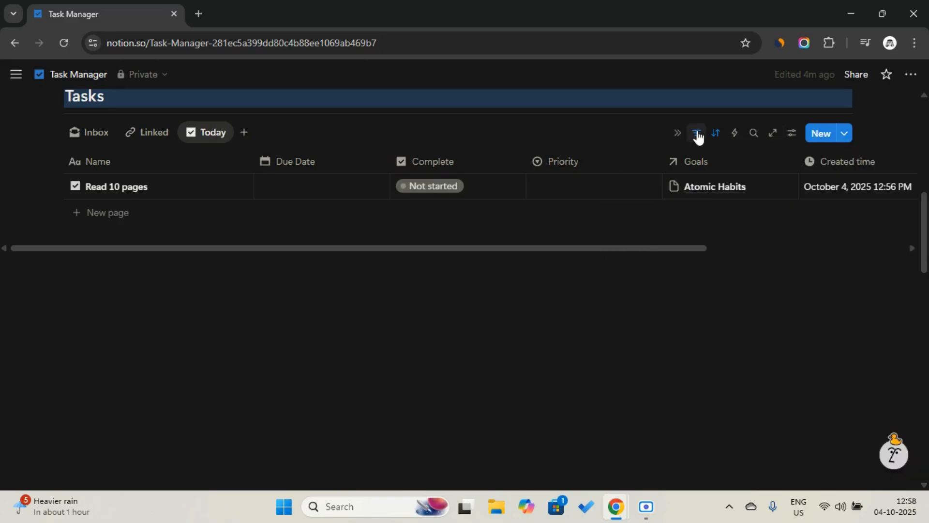
Remove the Complete filter from the Today view.
left_click(696, 133)
left_click(371, 166)
left_click(290, 167)
left_click(300, 166)
left_click(334, 192)
left_click(382, 194)
Change the Today view's Due Date filter so that the start date is Today.
left_click(249, 169)
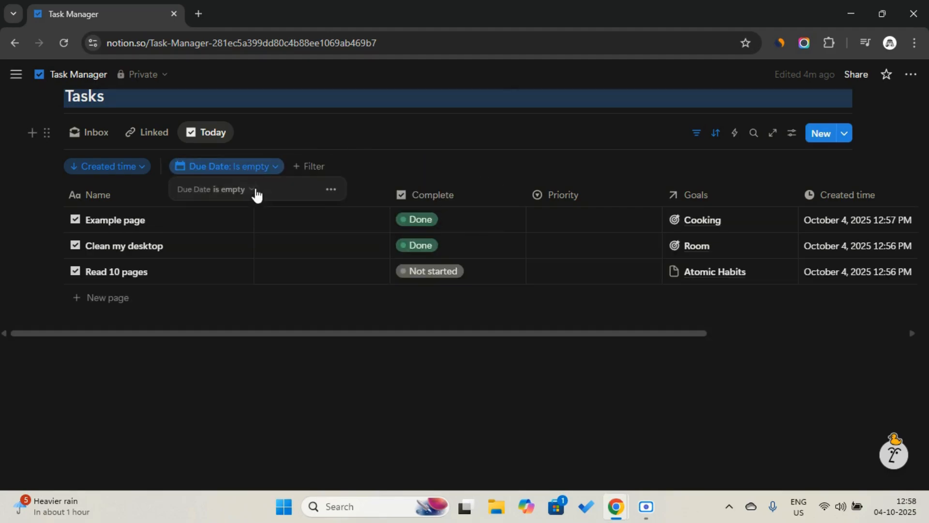
left_click(242, 191)
left_click(241, 207)
left_click(318, 210)
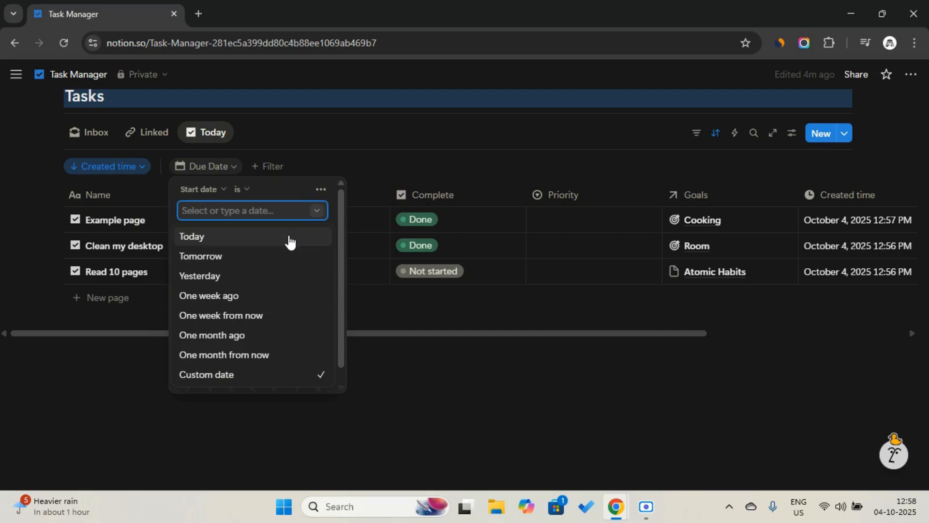
left_click(288, 236)
Add an ascending Complete sort to the Today view and place it above the Created time sort.
left_click(713, 139)
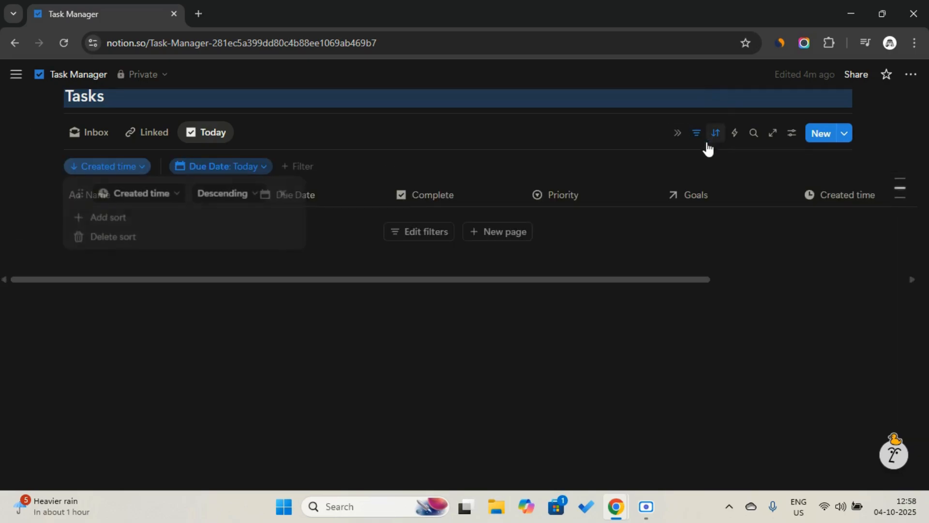
left_click(137, 220)
left_click(139, 304)
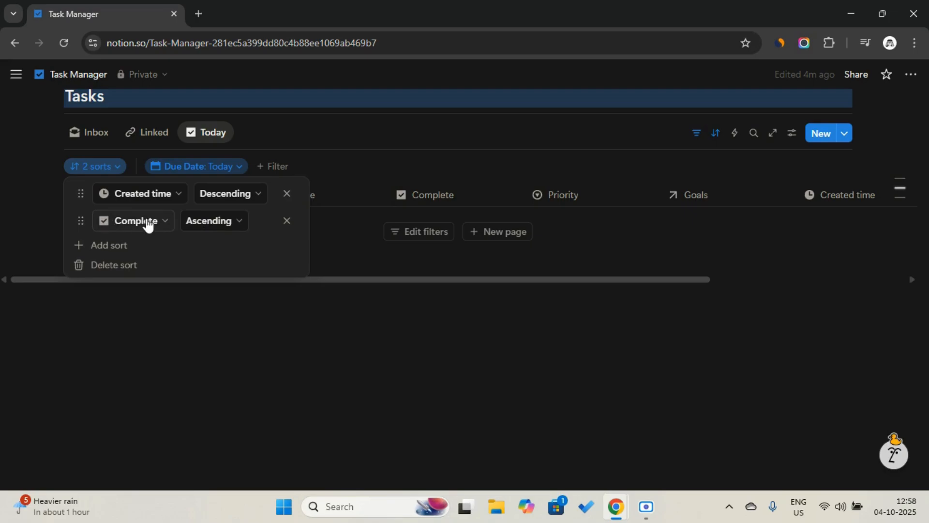
left_click_drag(79, 221, 82, 196)
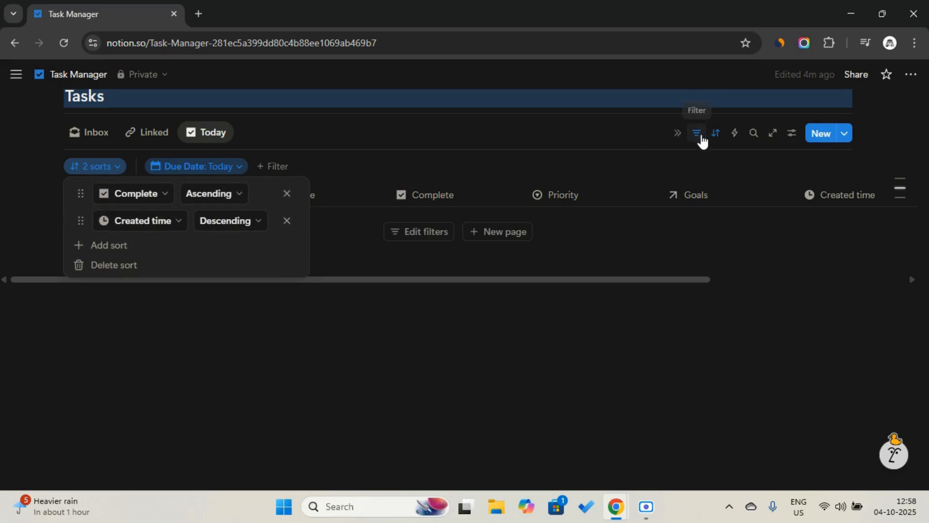
Duplicate the Today view and name the copy Yesterday.
left_click(208, 133)
left_click(208, 133)
left_click(224, 288)
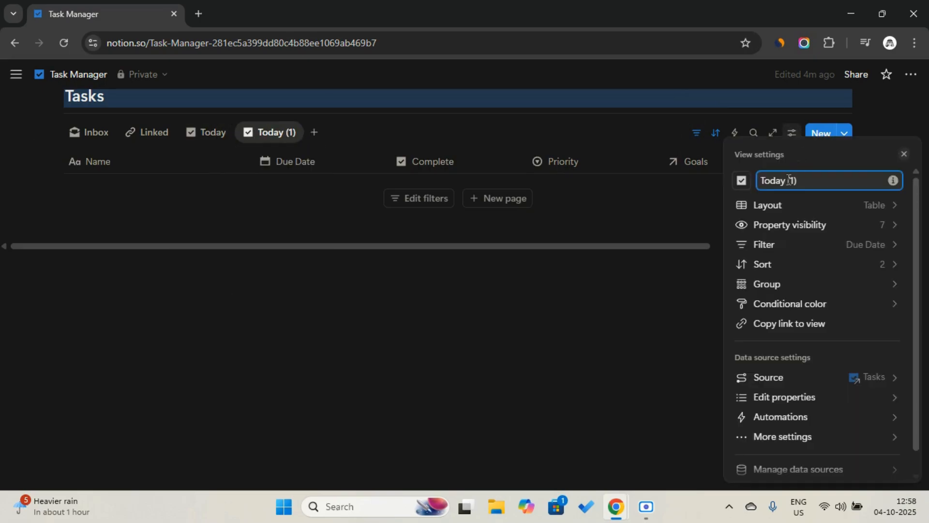
type("Y")
key("Caps_Lock")
type("esterd")
type("ay")
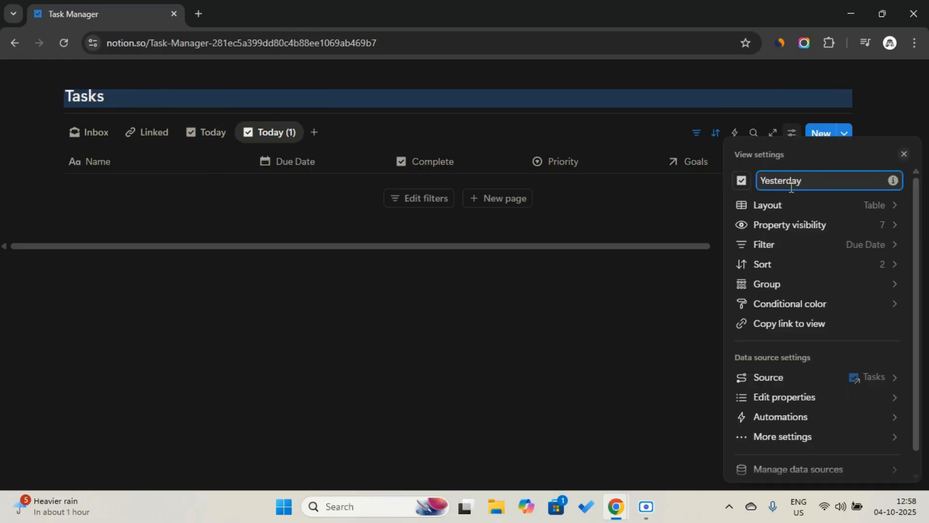
Set the Yesterday view's Due Date filter to Yesterday and move the view ahead of Today.
left_click(695, 132)
left_click(203, 166)
left_click(292, 212)
left_click(264, 276)
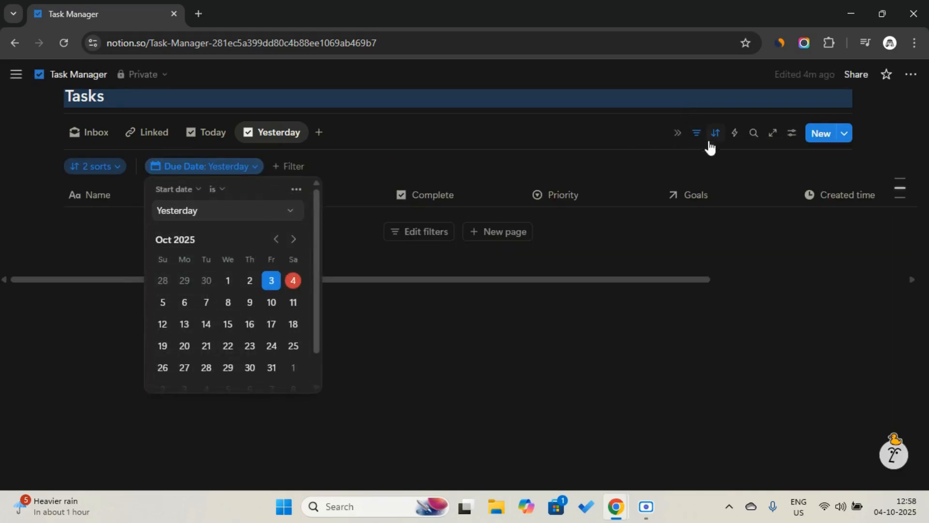
left_click(696, 134)
left_click_drag(265, 131, 193, 136)
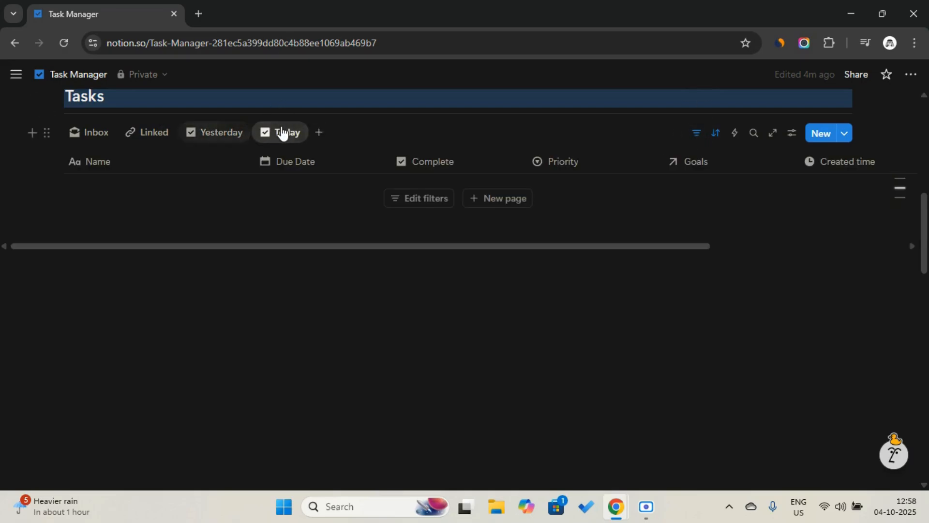
Add a conditional color rule based on the Complete property to the Today view.
left_click(286, 132)
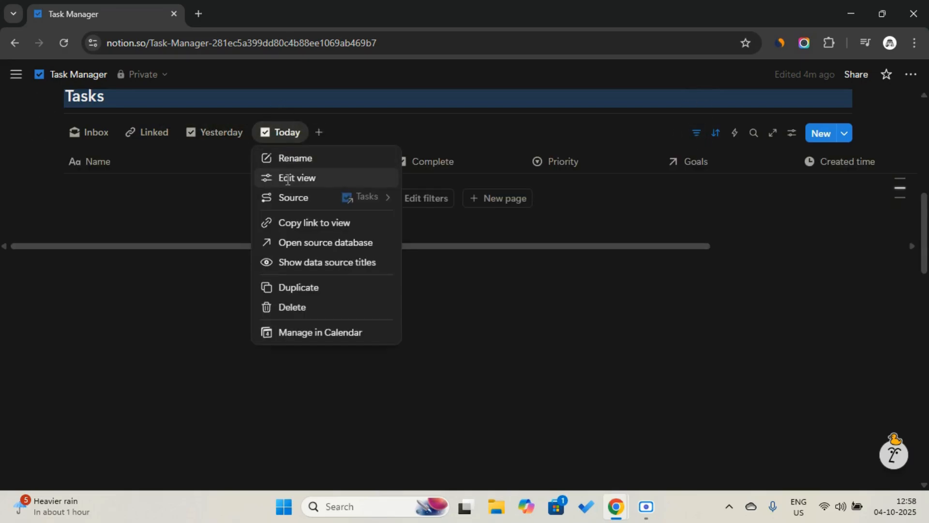
left_click(288, 179)
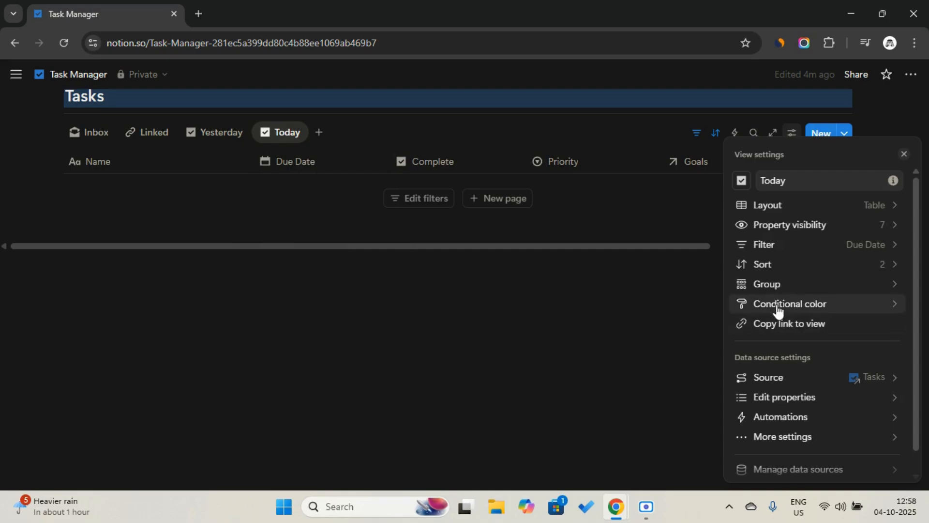
left_click(824, 310)
left_click(813, 335)
left_click(790, 228)
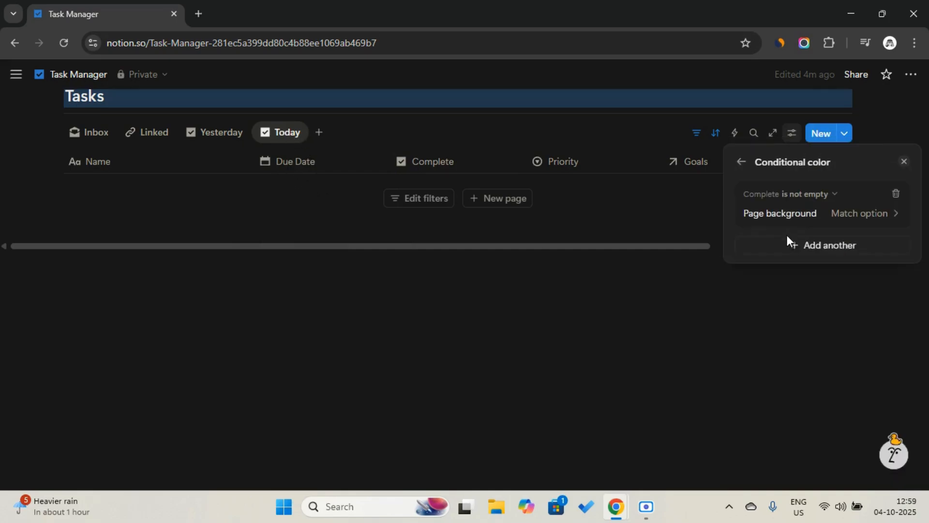
Configure the Today view's color rule to give tasks marked Done a blue page background.
left_click(809, 201)
left_click(827, 219)
left_click(756, 324)
left_click(733, 221)
left_click(859, 249)
left_click(836, 324)
left_click(346, 254)
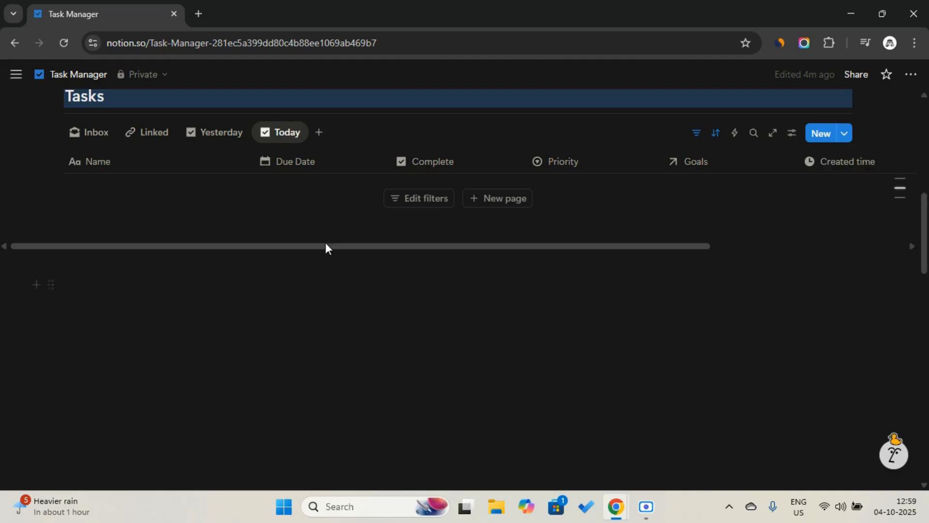
Set the due date of the Read 10 pages task in the Inbox view to October 4, 2025.
left_click(91, 133)
left_click(325, 189)
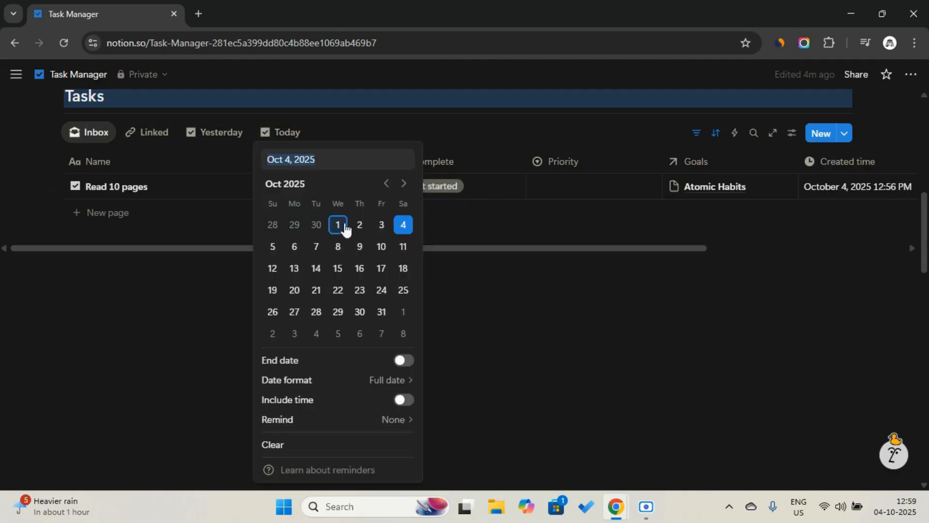
left_click(403, 225)
key("Escape")
Set the Read 10 pages task to Done in the Today view.
left_click(292, 133)
left_click(471, 189)
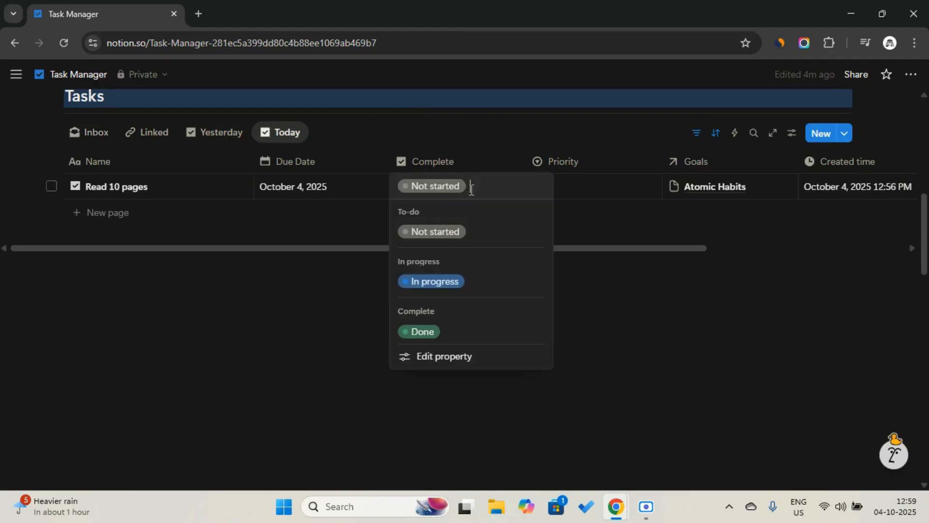
left_click(484, 334)
scroll(343, 112, "up", 1)
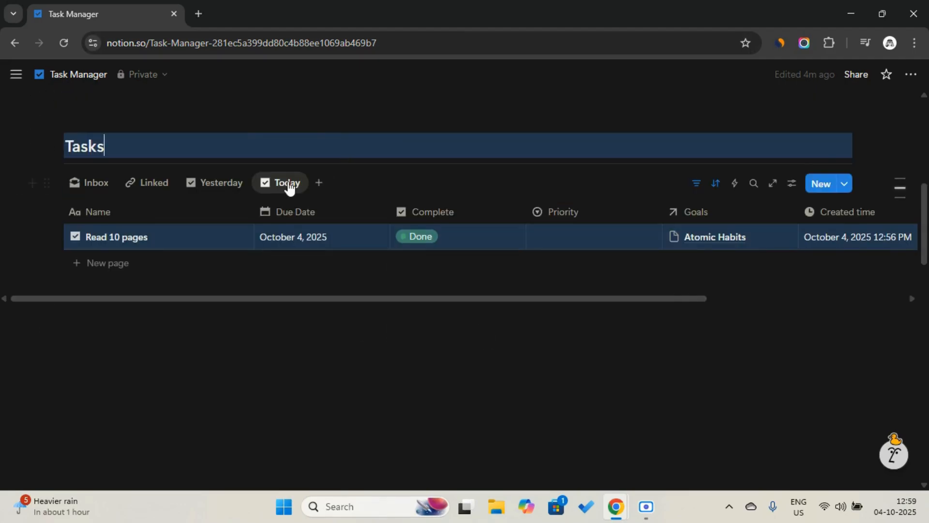
Duplicate the Yesterday view and name the copy Tomorrow.
left_click(228, 191)
left_click(228, 190)
left_click(232, 335)
key("ctrl+a")
type("To")
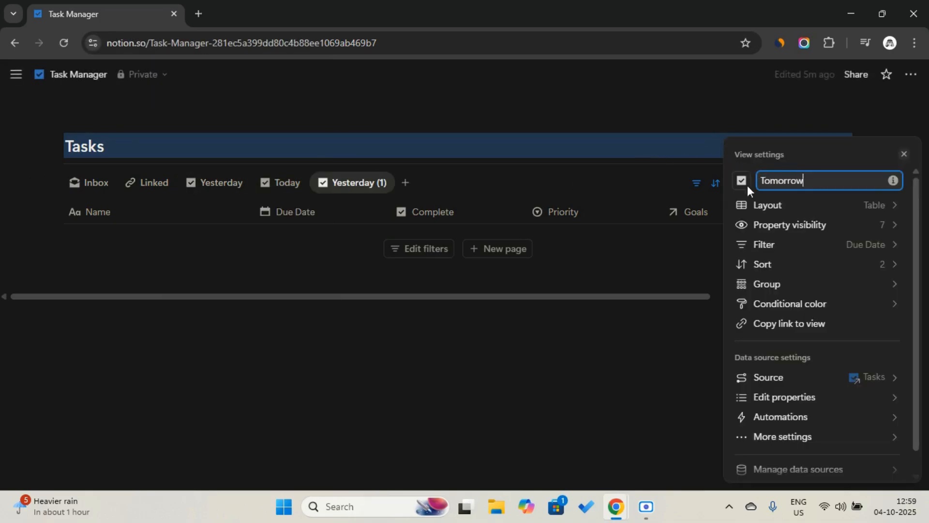
Change the Tomorrow view's Due Date filter to Tomorrow and collapse the filter bar.
left_click(601, 176)
left_click(695, 189)
left_click(187, 222)
left_click(227, 260)
left_click(264, 307)
left_click(697, 184)
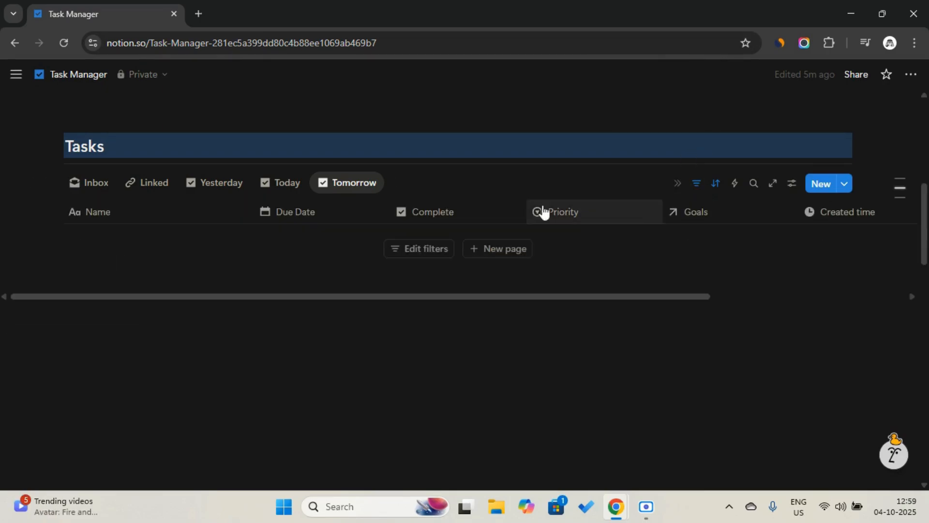
Duplicate the Inbox view under the name Completed and give it a checkbox icon.
right_click(94, 193)
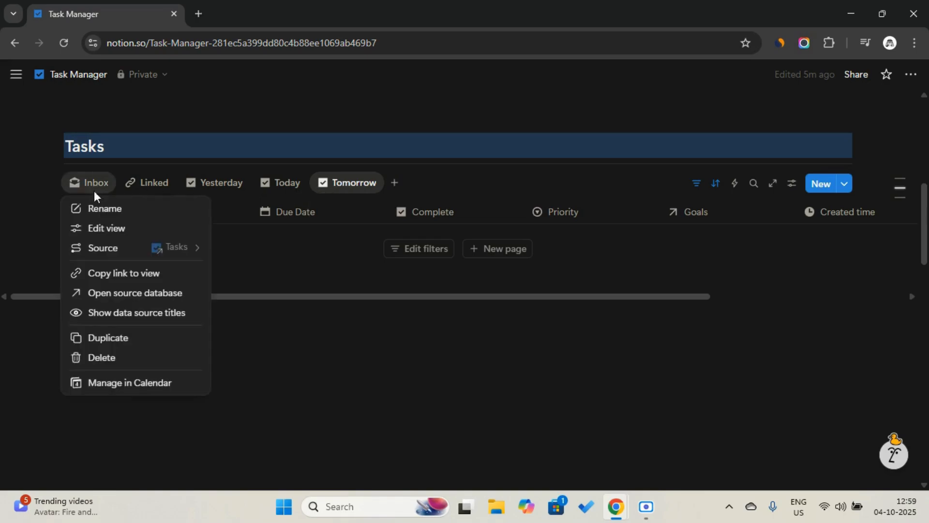
left_click(130, 334)
key("Caps_Lock")
type("Completed")
left_click(731, 180)
left_click(621, 281)
Filter the Completed view to tasks in the Complete status group and remove its Due Date filter.
left_click(686, 191)
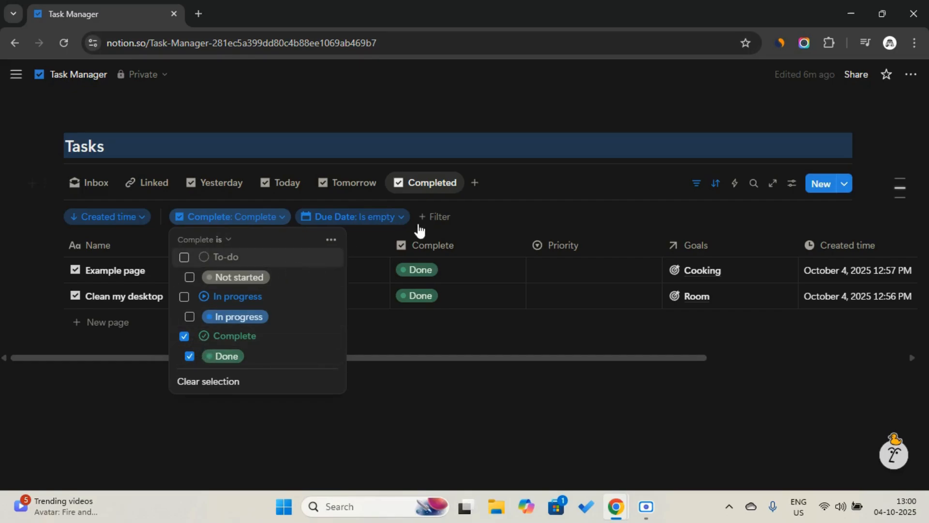
left_click(382, 215)
left_click(458, 240)
left_click(494, 247)
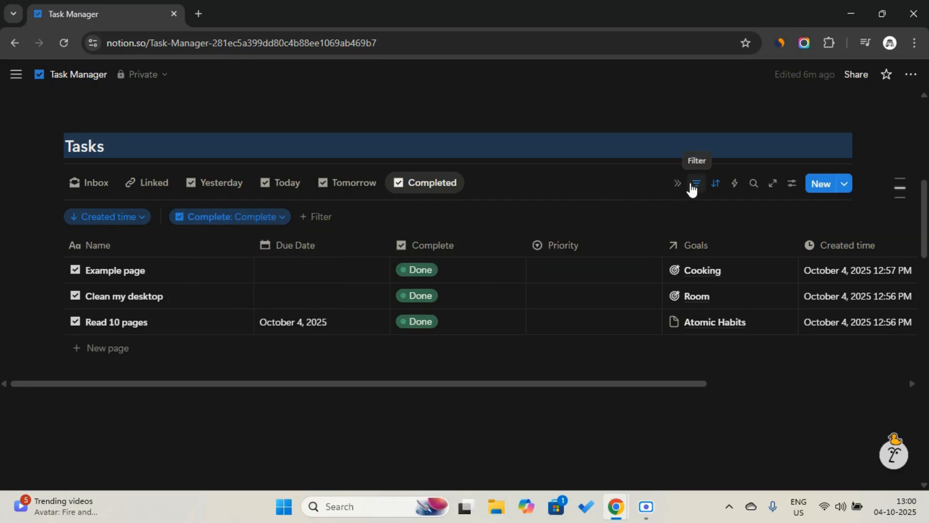
Edit the sort property and sort order of the Completed view.
left_click(109, 216)
left_click(132, 252)
left_click(159, 398)
left_click(239, 243)
left_click(260, 287)
left_click(260, 287)
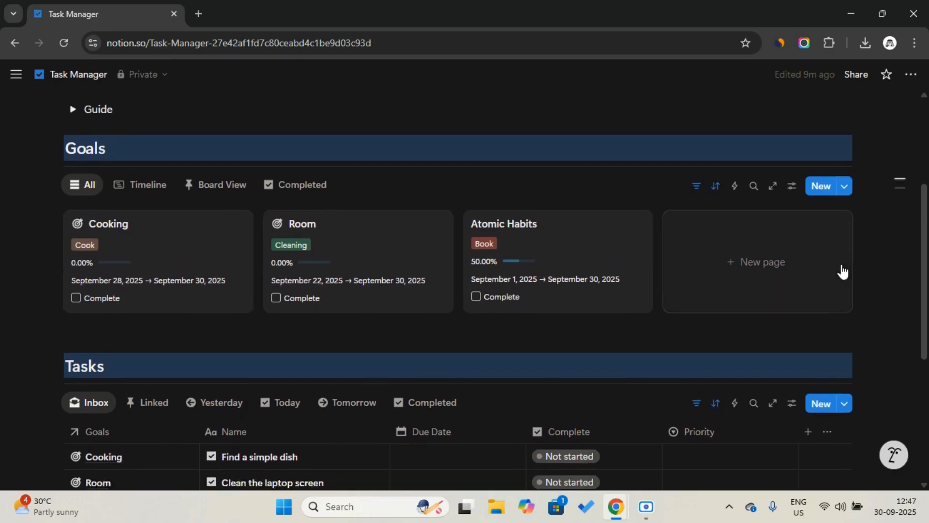
On the finished Task Manager page, mark the Make the dish task complete in the Today view and return to Inbox.
scroll(866, 274, "down", 3)
scroll(894, 284, "down", 2)
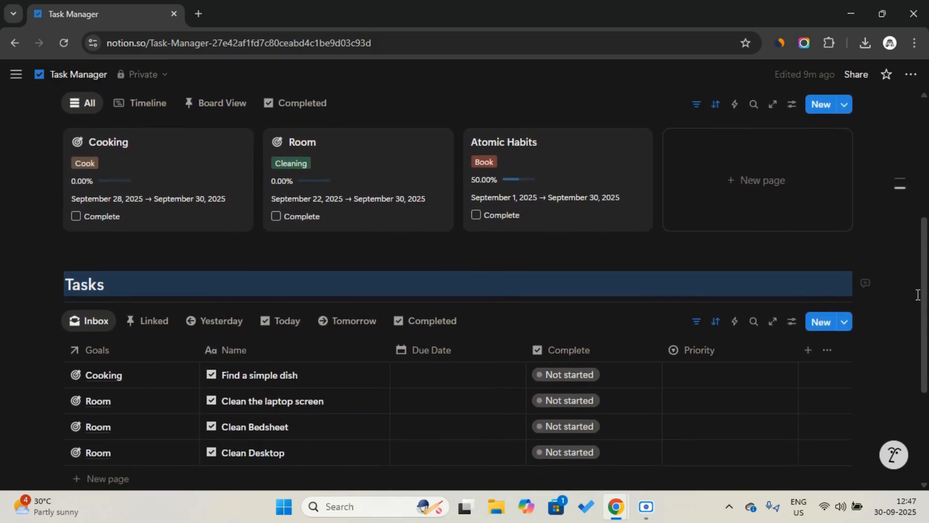
scroll(167, 217, "down", 3)
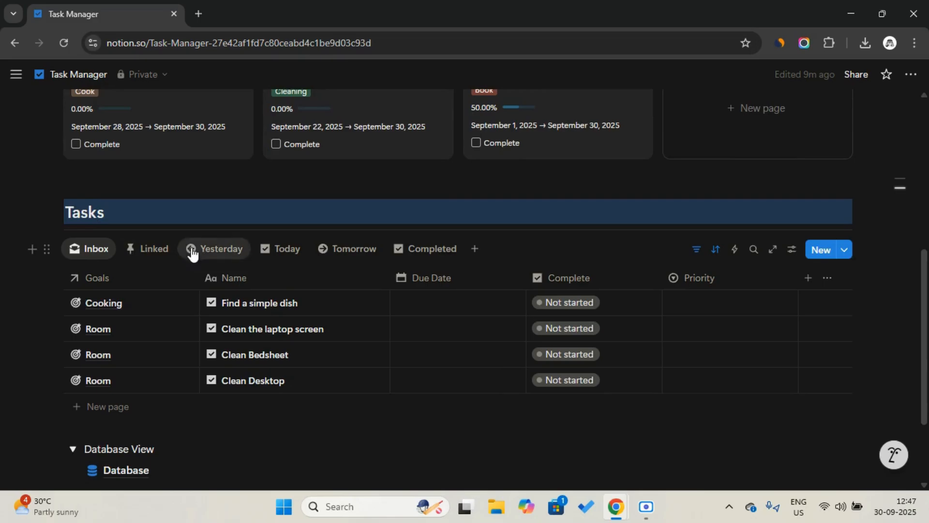
left_click(290, 249)
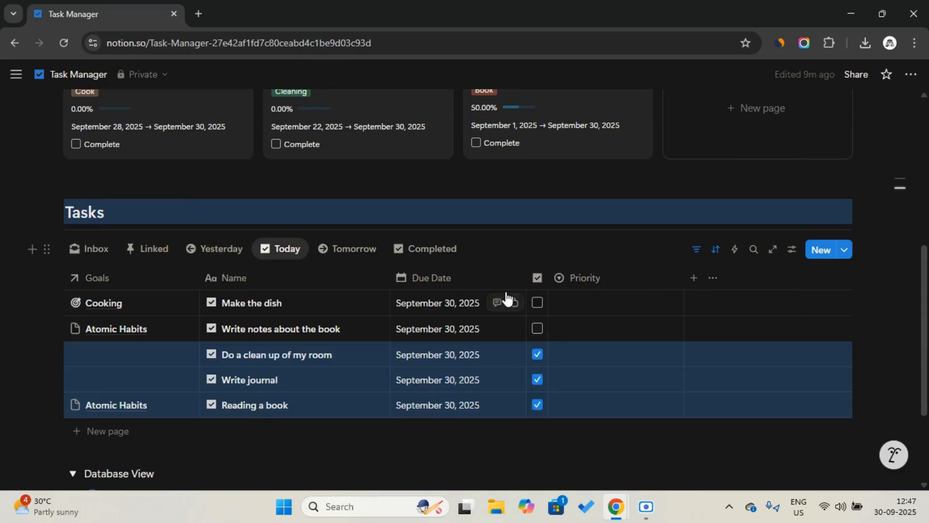
left_click(536, 303)
scroll(363, 240, "up", 3)
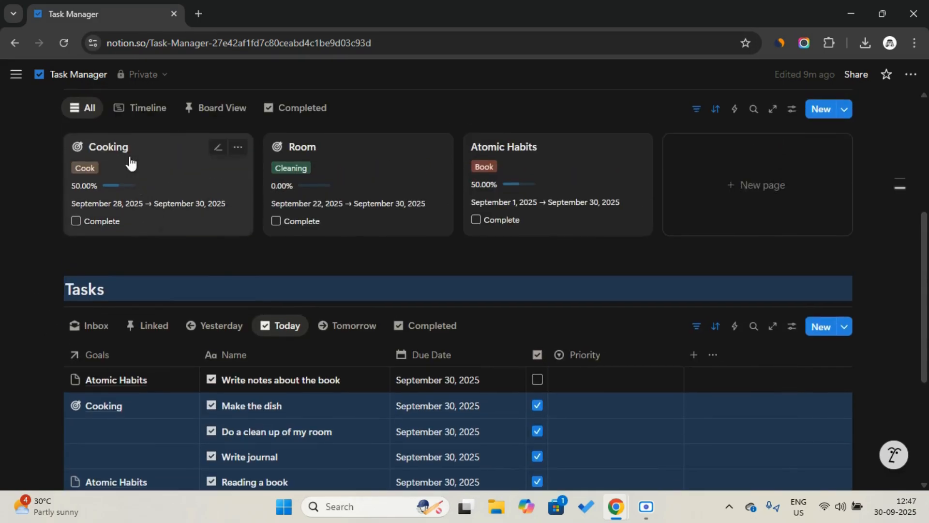
left_click(101, 326)
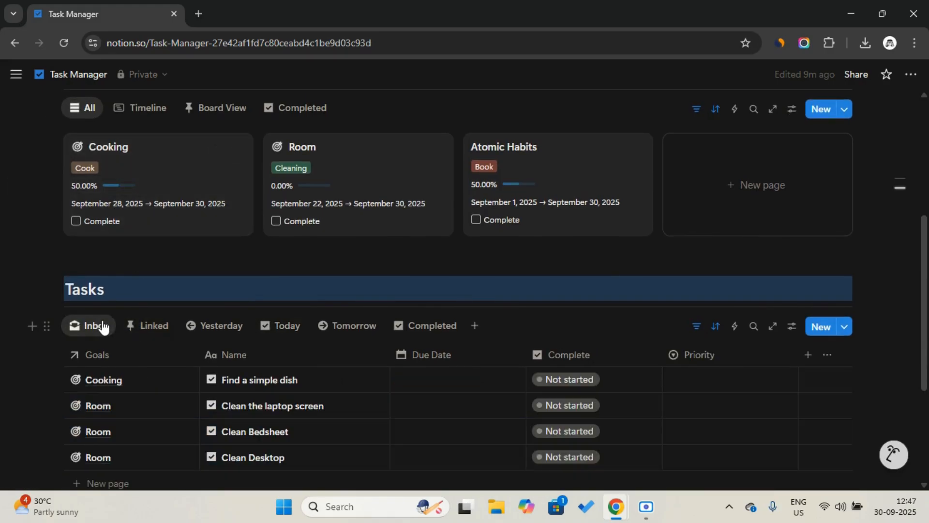
scroll(180, 284, "up", 5)
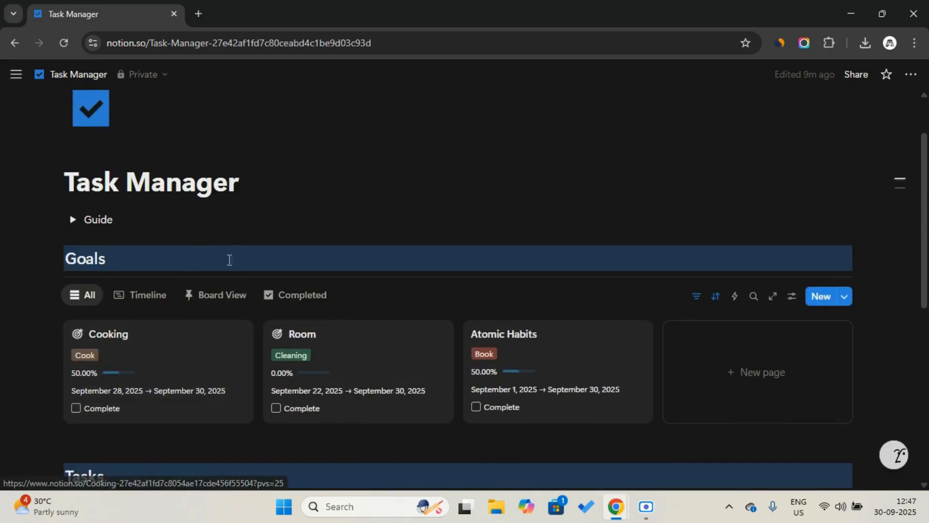
Publish the Task Manager page to the web and copy its site link.
left_click(856, 75)
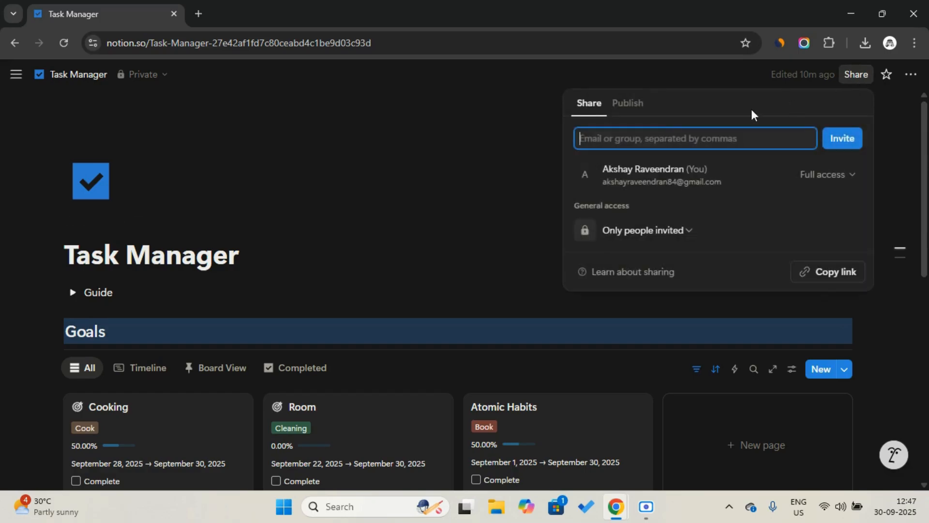
left_click(629, 111)
left_click(698, 356)
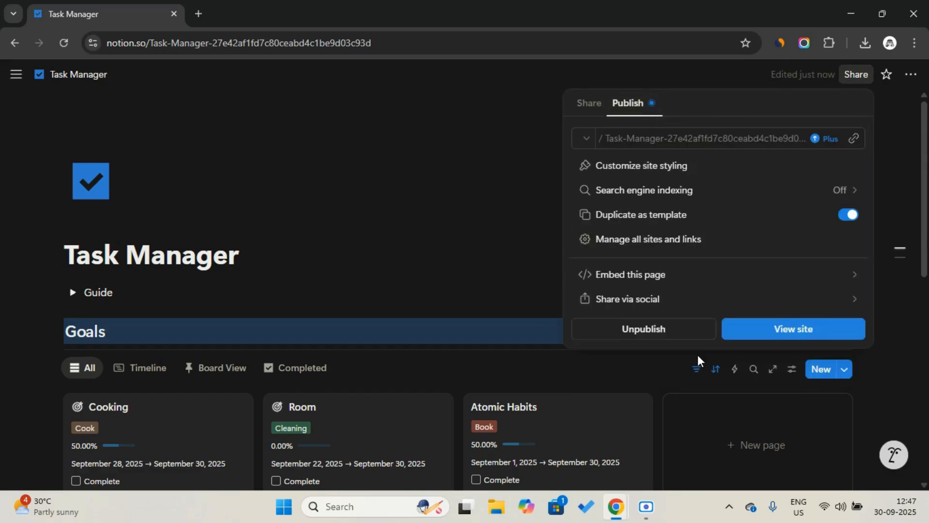
left_click(855, 139)
left_click(387, 219)
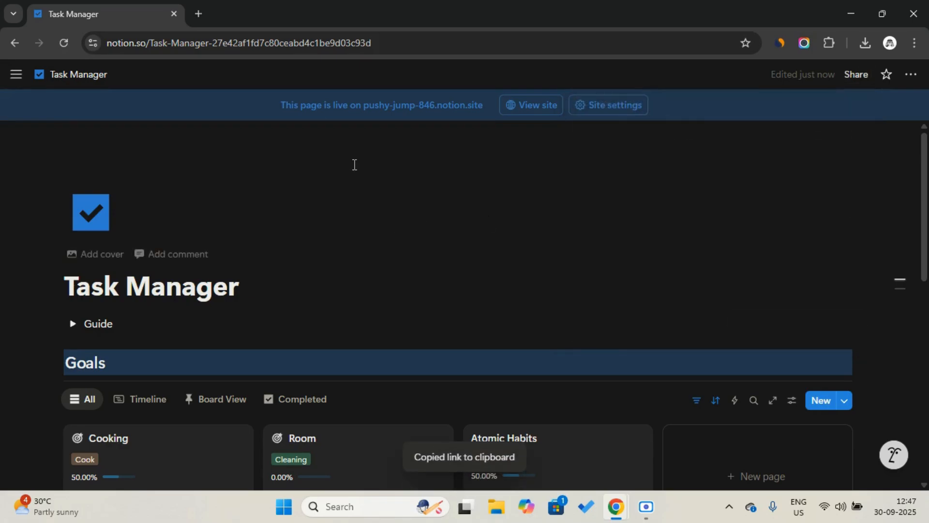
Open the Notion Marketplace profile in a new tab and start a new template listing.
left_click(205, 10)
type("n")
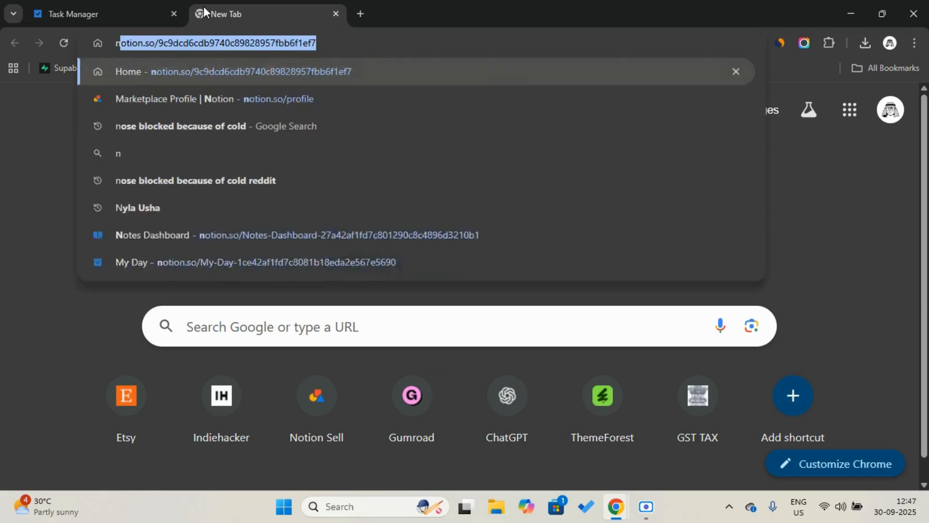
type("o")
left_click(166, 108)
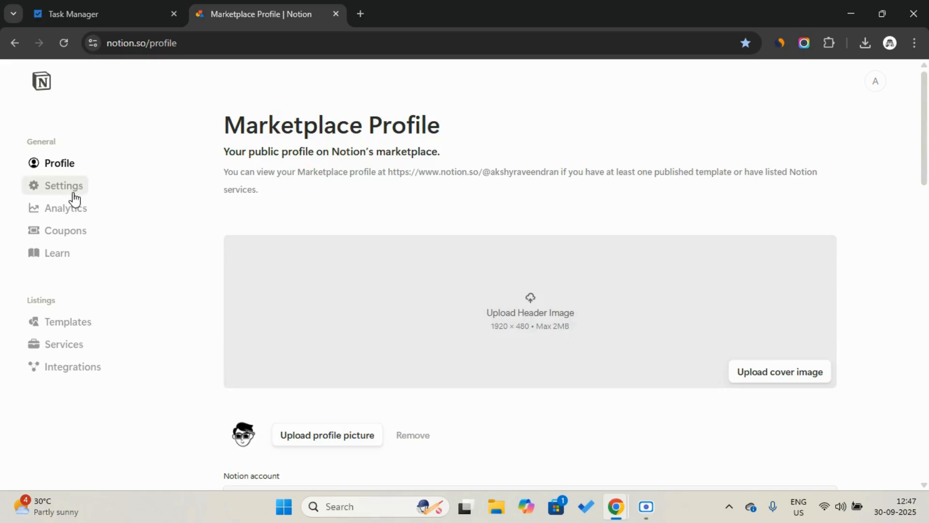
left_click(70, 333)
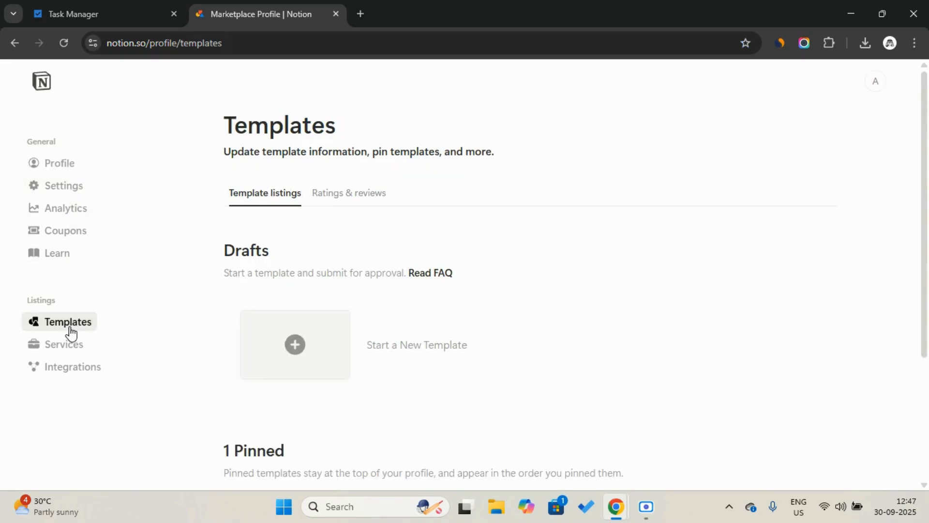
left_click(312, 341)
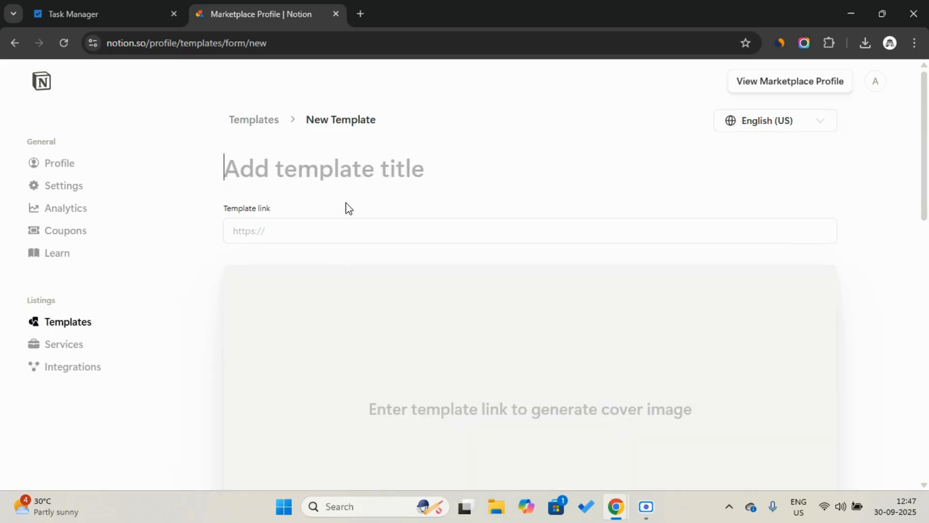
Paste the copied Task Manager site link as the new listing's template link.
left_click(334, 228)
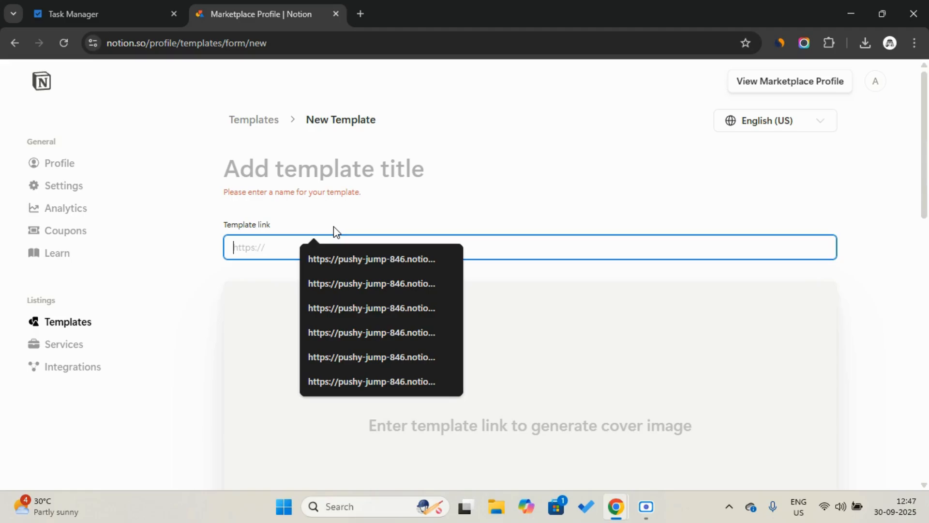
key("ctrl+v")
left_click(349, 213)
Title the template listing "Simple Task Manager For Beginners".
left_click(313, 152)
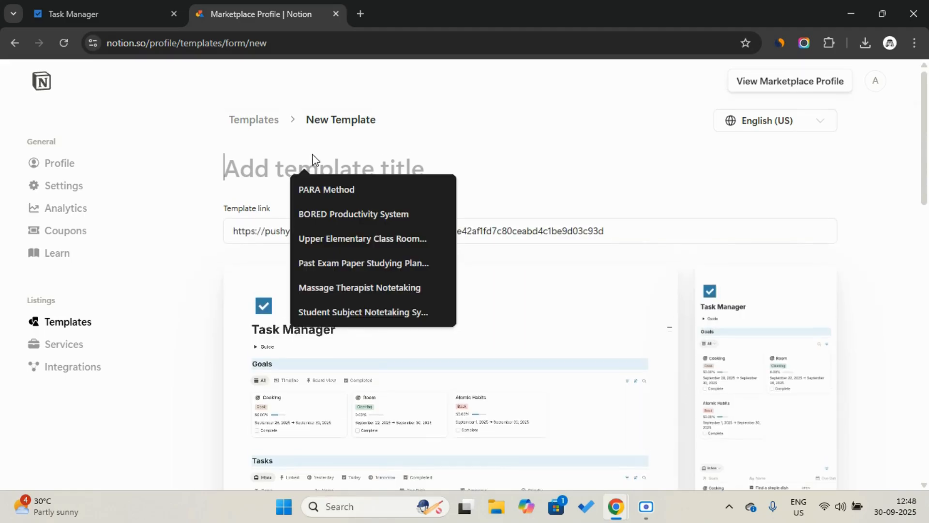
left_click(167, 208)
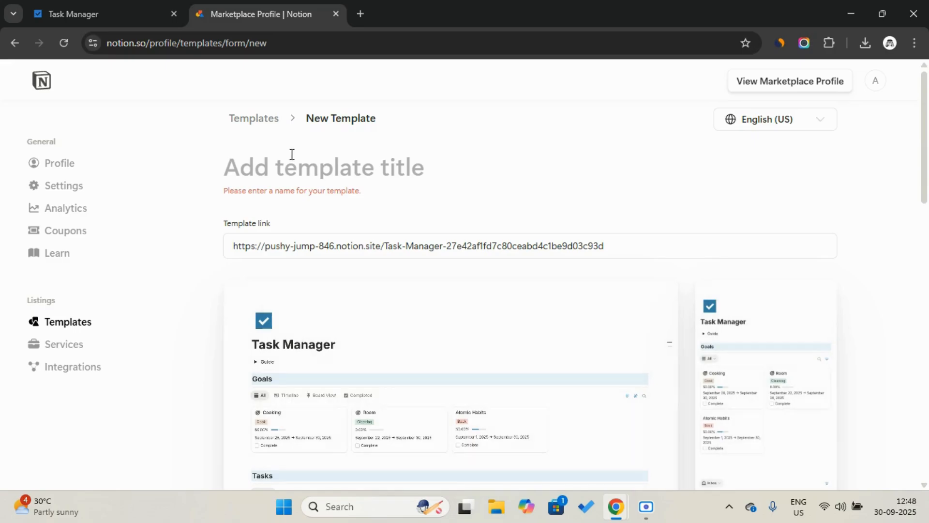
left_click(293, 163)
key("Caps_Lock")
type("Simple Task Manager For Beginners")
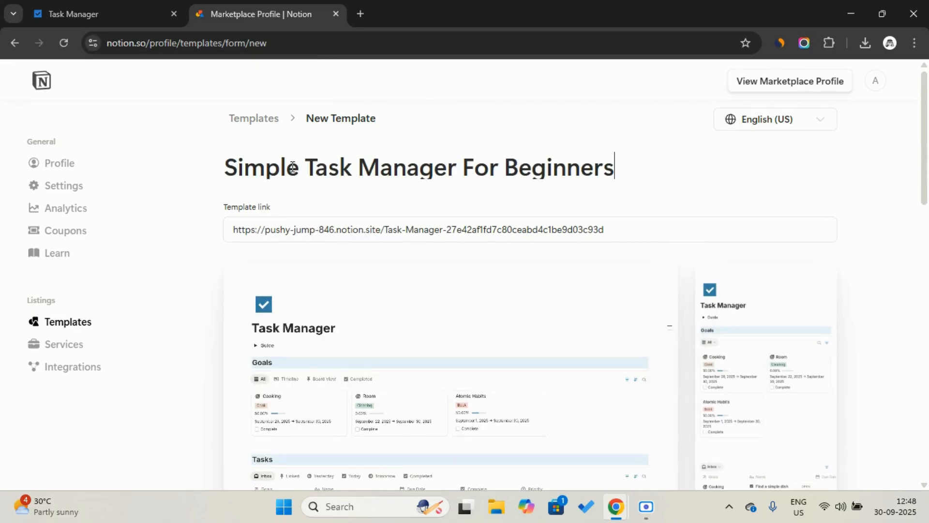
Assign the template categories Personal Productivity, Student Life, and Planning & Goals.
scroll(300, 202, "down", 10)
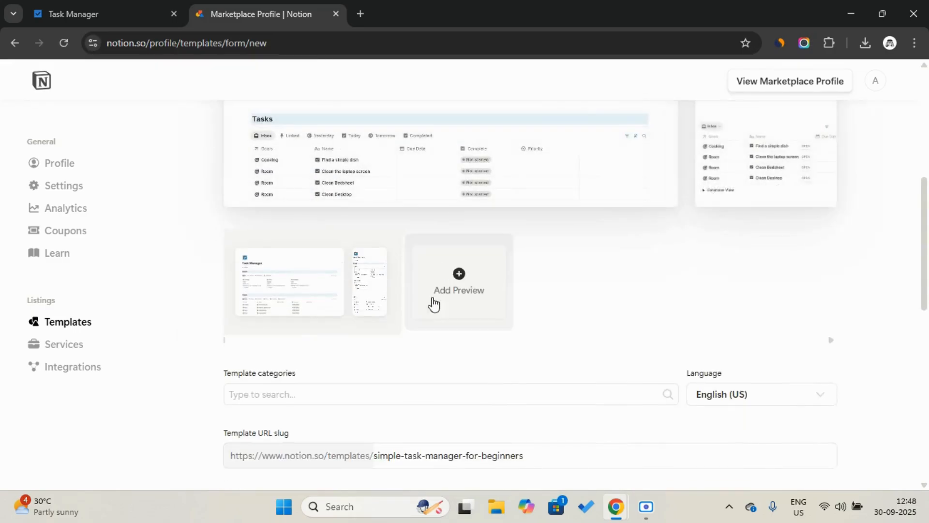
left_click(357, 322)
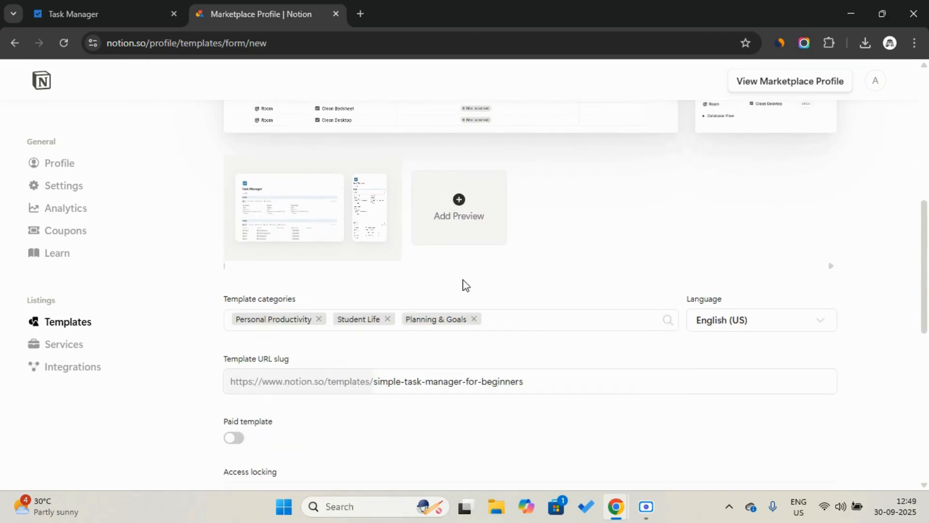
Enable the Paid template option to view its price and purchase URL fields, and disable it again.
scroll(463, 284, "down", 2)
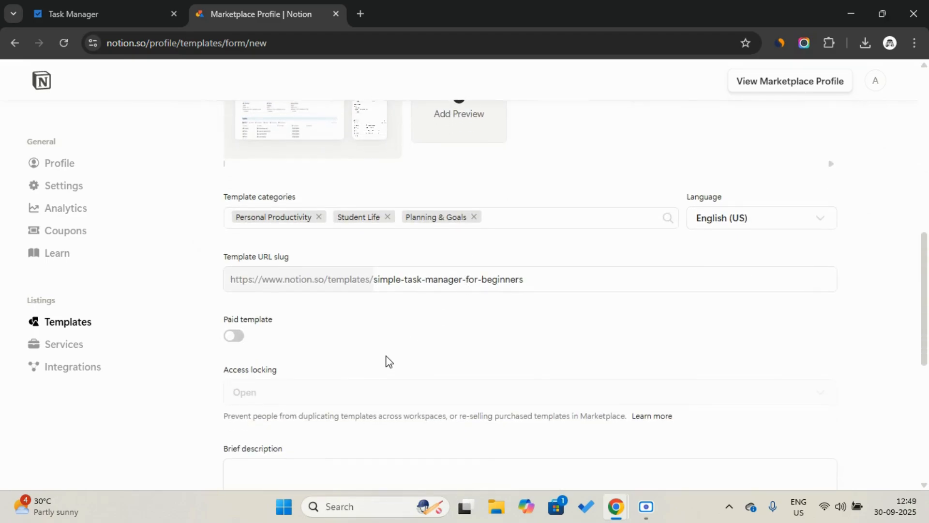
left_click(236, 337)
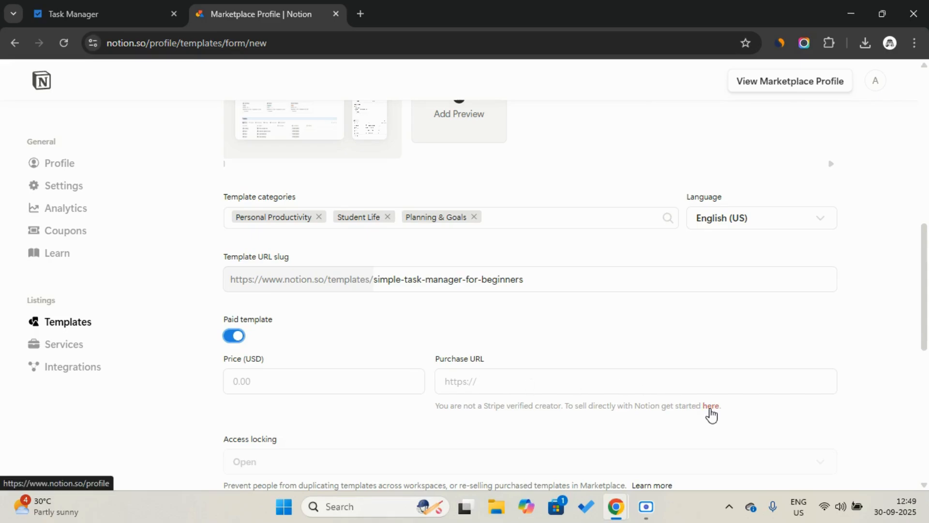
left_click(239, 336)
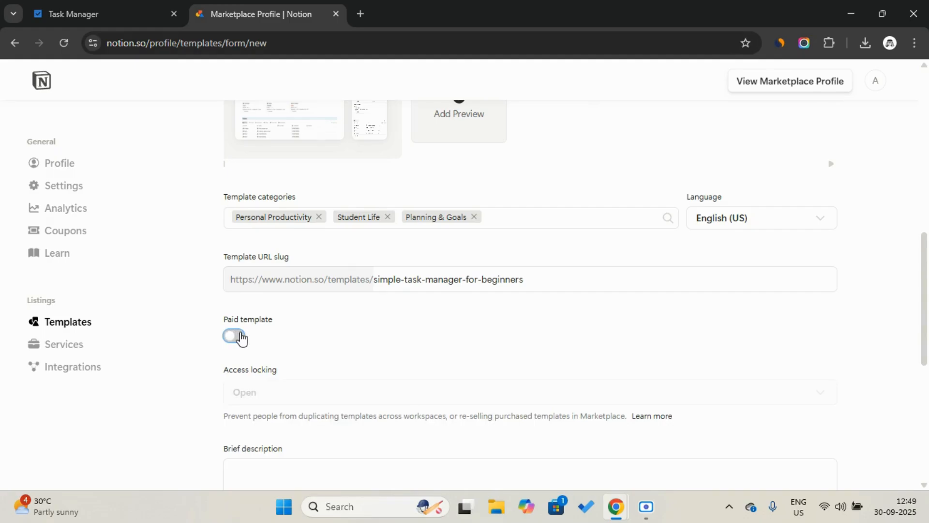
Add a brief description of a simple Task Manager with linked Goals and Tasks databases, automatic progress tracking, and timeline and board views.
scroll(240, 337, "down", 3)
left_click(262, 329)
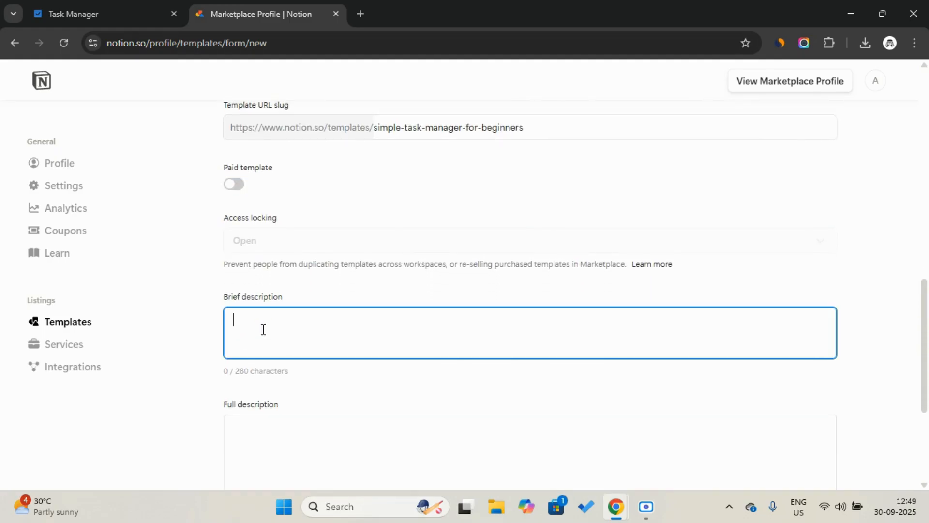
scroll(263, 329, "down", 2)
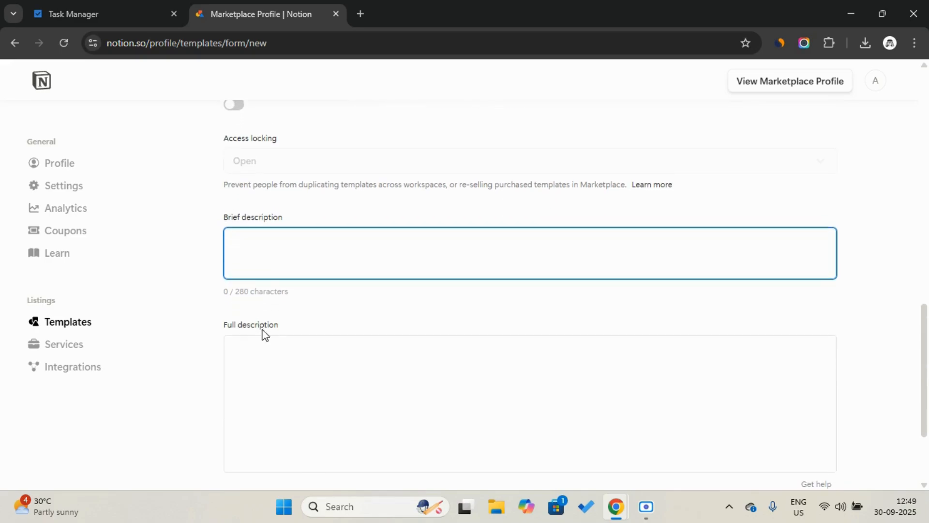
left_click(262, 359)
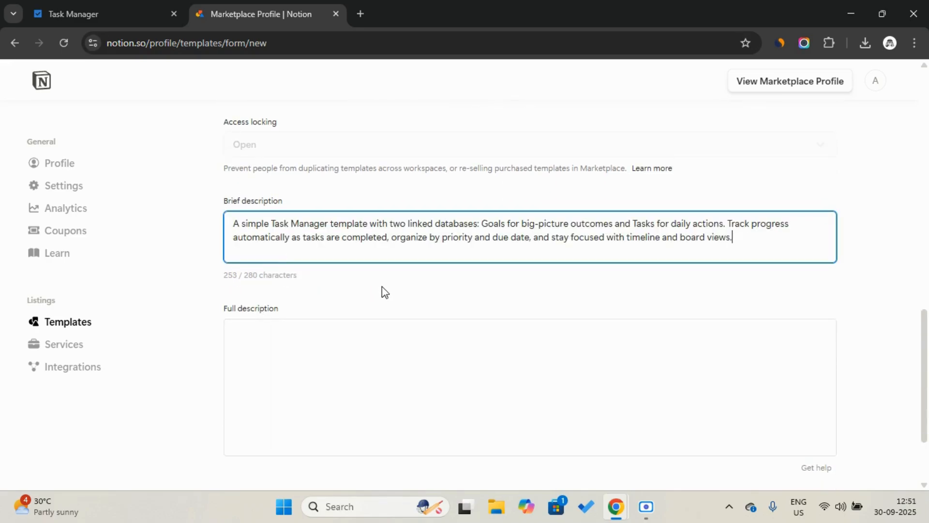
Fill in the full description, covering the Goals and Tasks databases, their views, and how completing tasks updates goal progress.
scroll(382, 286, "down", 2)
left_click(381, 290)
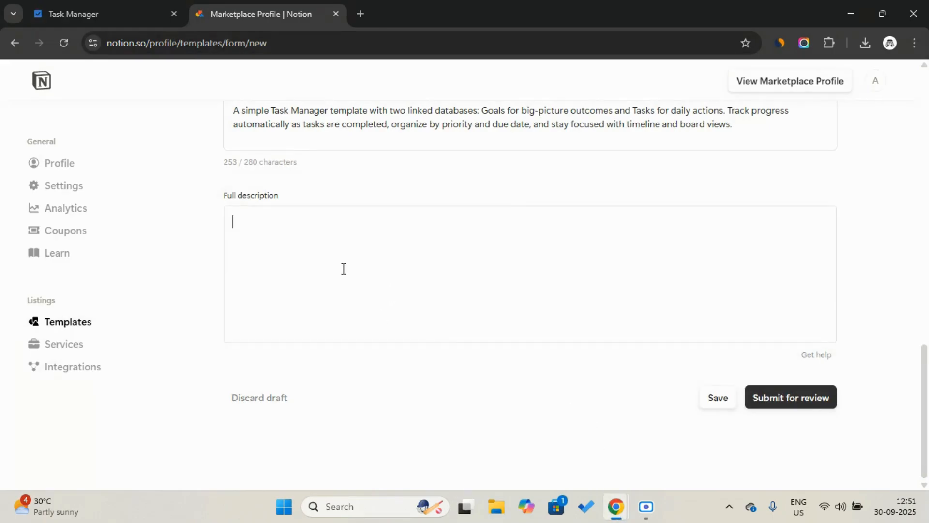
type("This Task Manager template is designed to help you stay organized by connecting your big goals with your daily tasks. It's built around two main databases: Goals Database → Define your objectives, set categories, add timeframes, and track progress automatically with a rollup from linked tasks. Tasks Database → Break goals into actionable steps, assign due dates, set priorities, and mark completion. The template includes multiple helpful views: Goals: Timeline, Board View, and Completed overview. Tasks: Inbox, Today, Tomorrow, Yesterday, Linked tasks, and Completed archive. 💡 How it works: Create a goal, link tasks to it, and as you complete tasks, the goal's progress bar updates automatically. This creates a clear loop — Goals give you direction, Tasks keep you moving, and Progress keeps you motivated.")
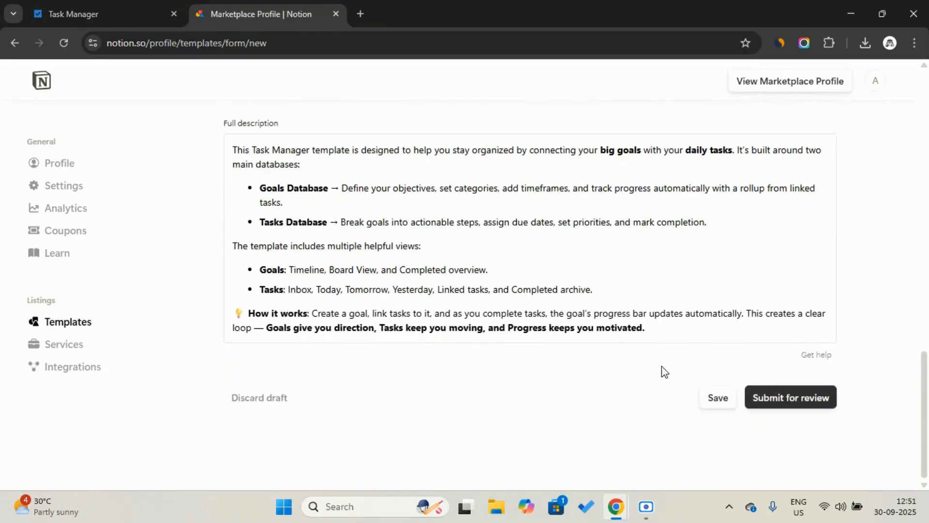
Submit the template for review, dismiss the confirmation, and look over the draft listings.
left_click(788, 398)
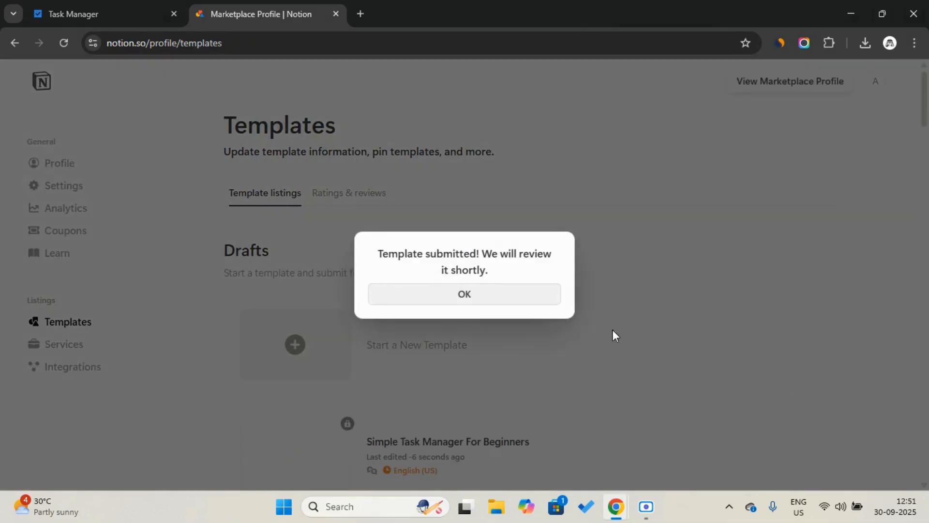
left_click(505, 304)
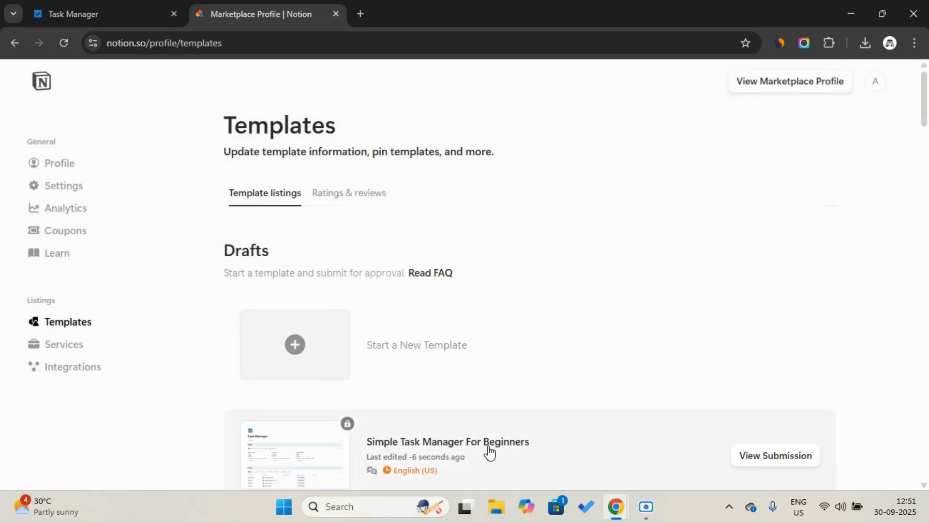
scroll(489, 450, "down", 3)
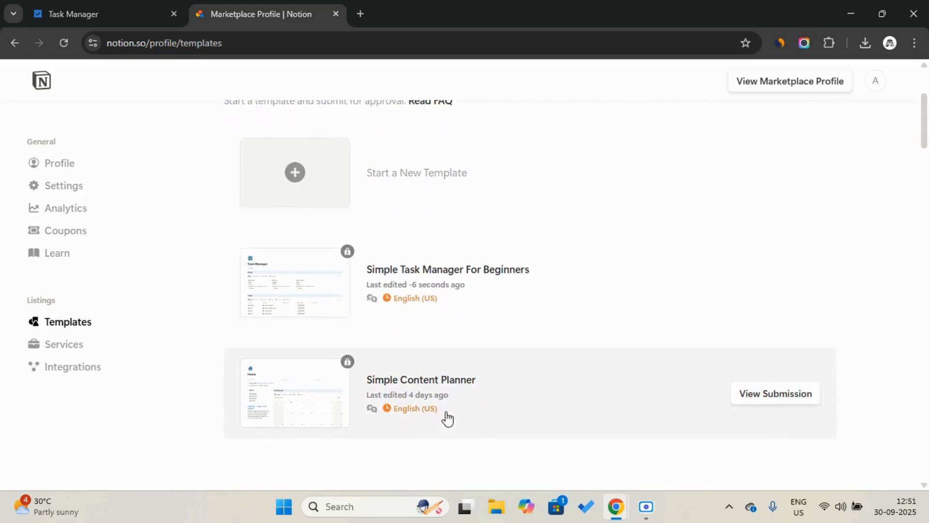